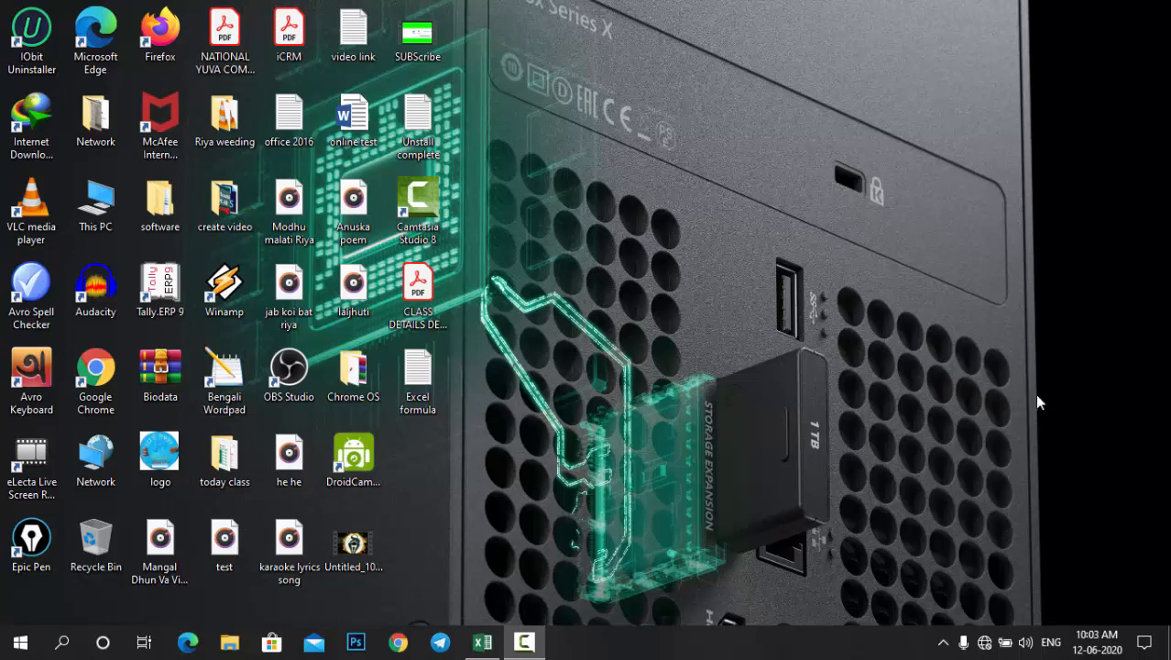
- Switch to the EPCiii Test workbook in Excel and review the number, day and month lists on the 10-06-2020 sheet
left_click(498, 647)
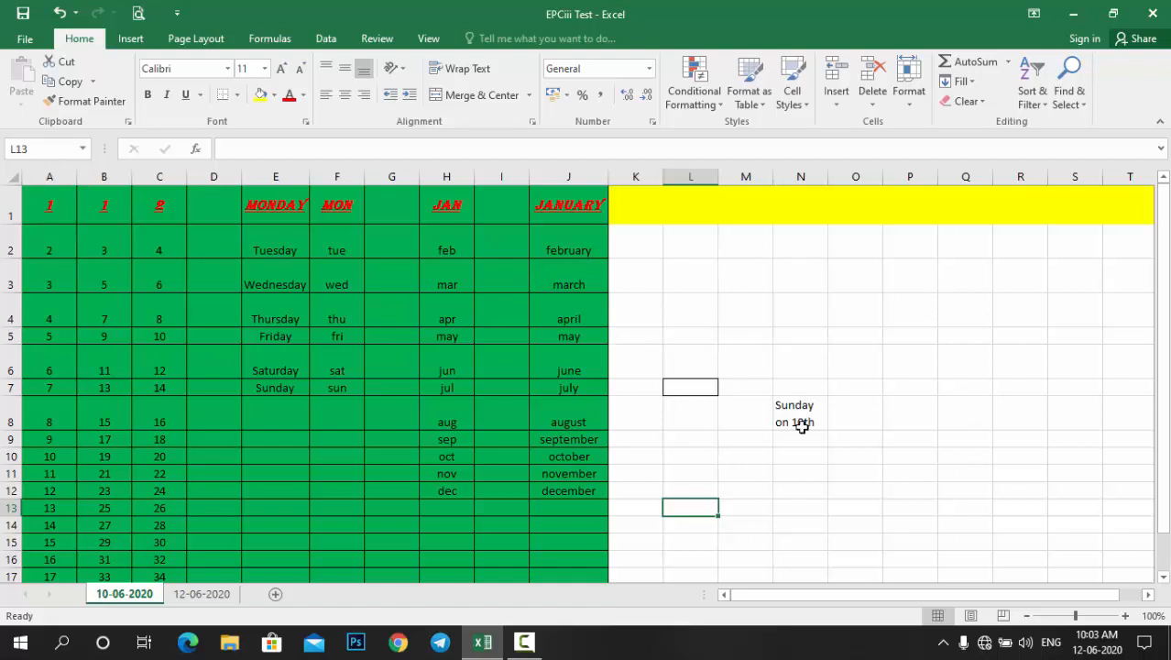
left_click(13, 216)
left_click(46, 177)
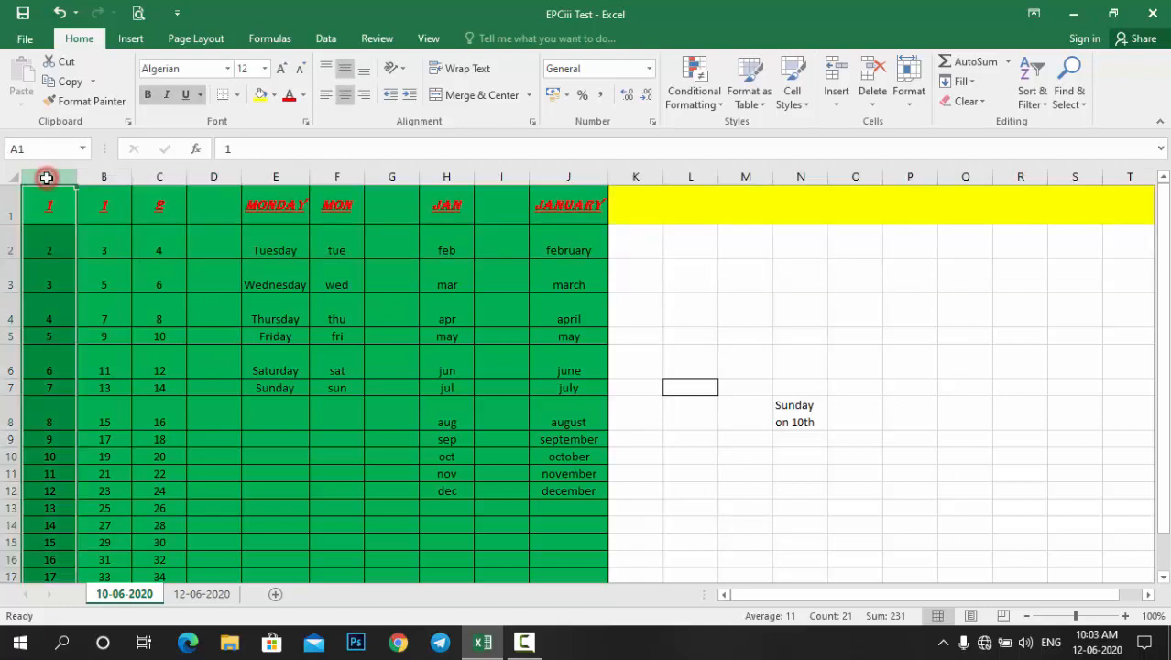
left_click(41, 209)
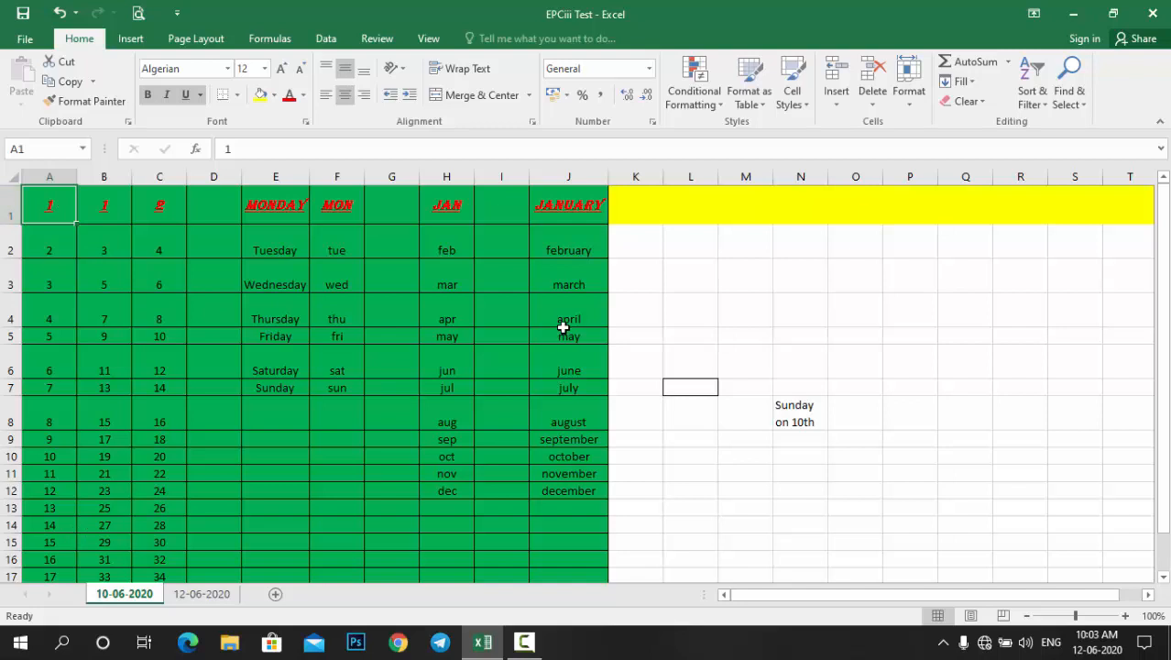
left_click(812, 318)
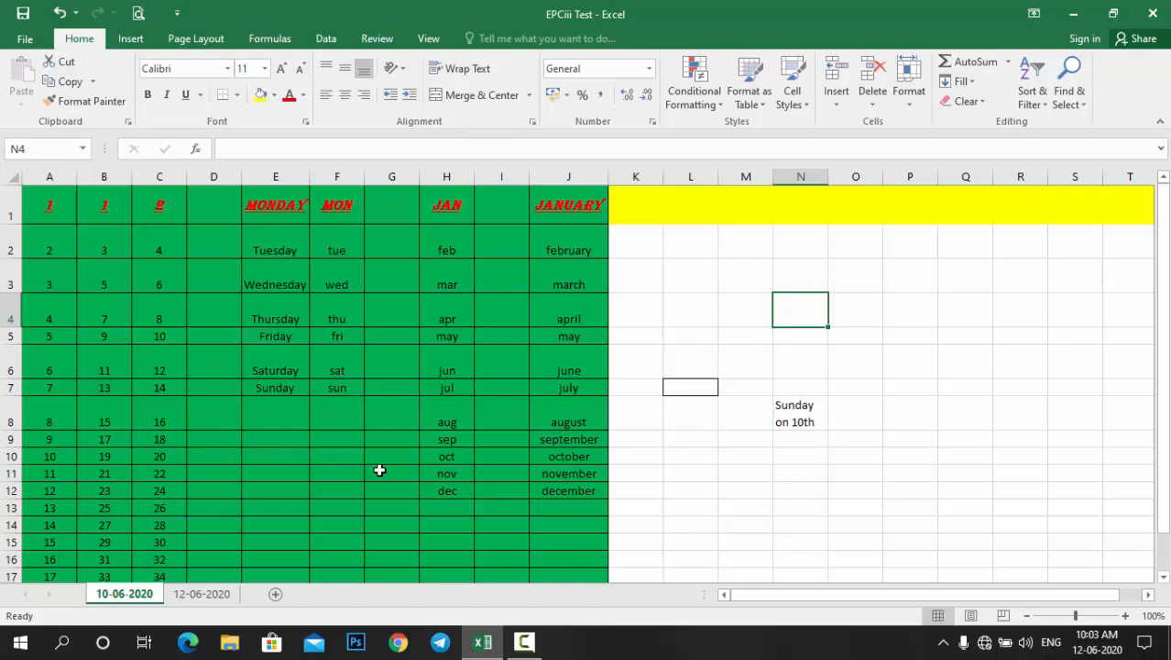
scroll(725, 443, "down", 2)
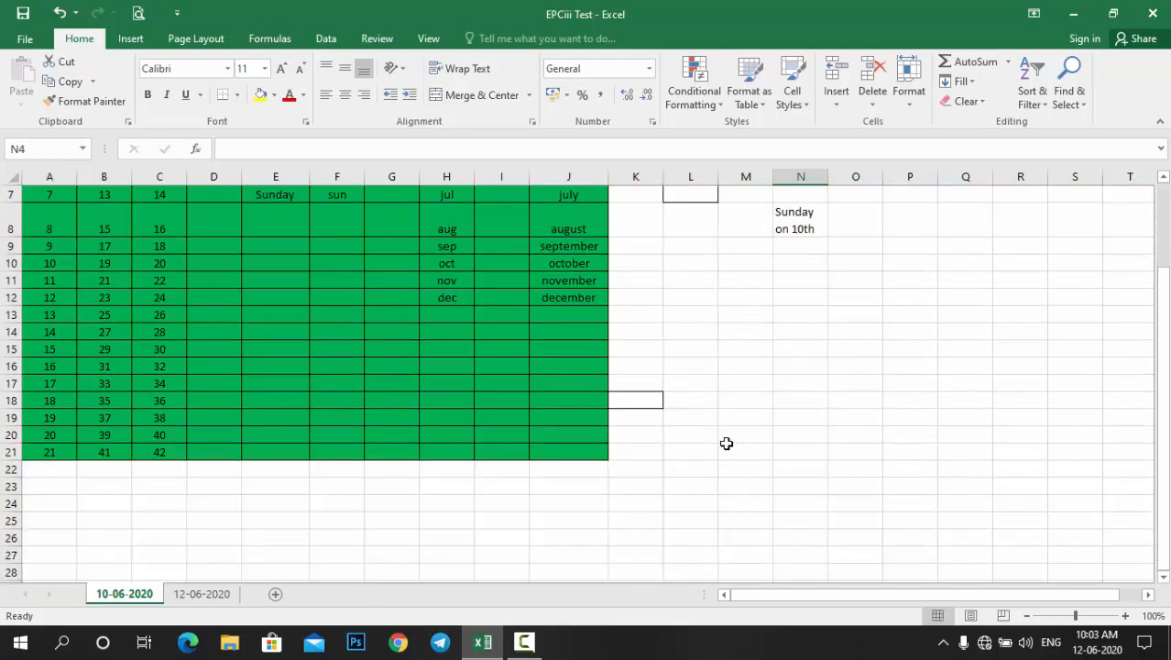
scroll(725, 443, "up", 2)
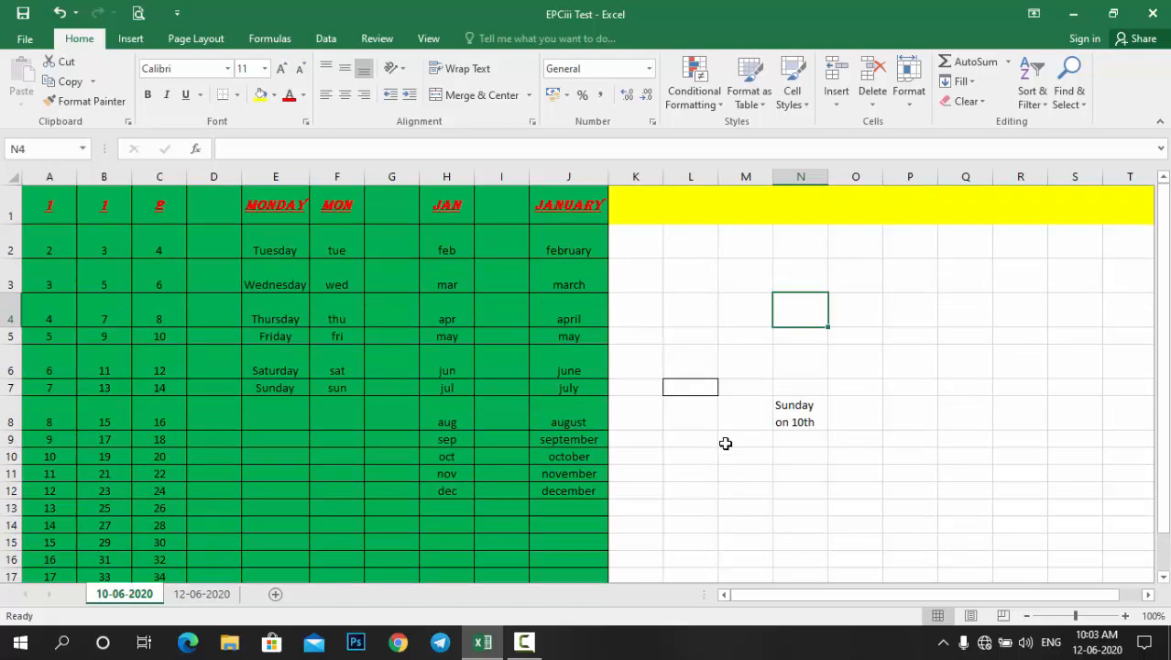
scroll(725, 443, "down", 1)
scroll(725, 442, "up", 1)
- Open the 12-06-2020 sheet and select cell M3 beside the Percentage heading
left_click(200, 594)
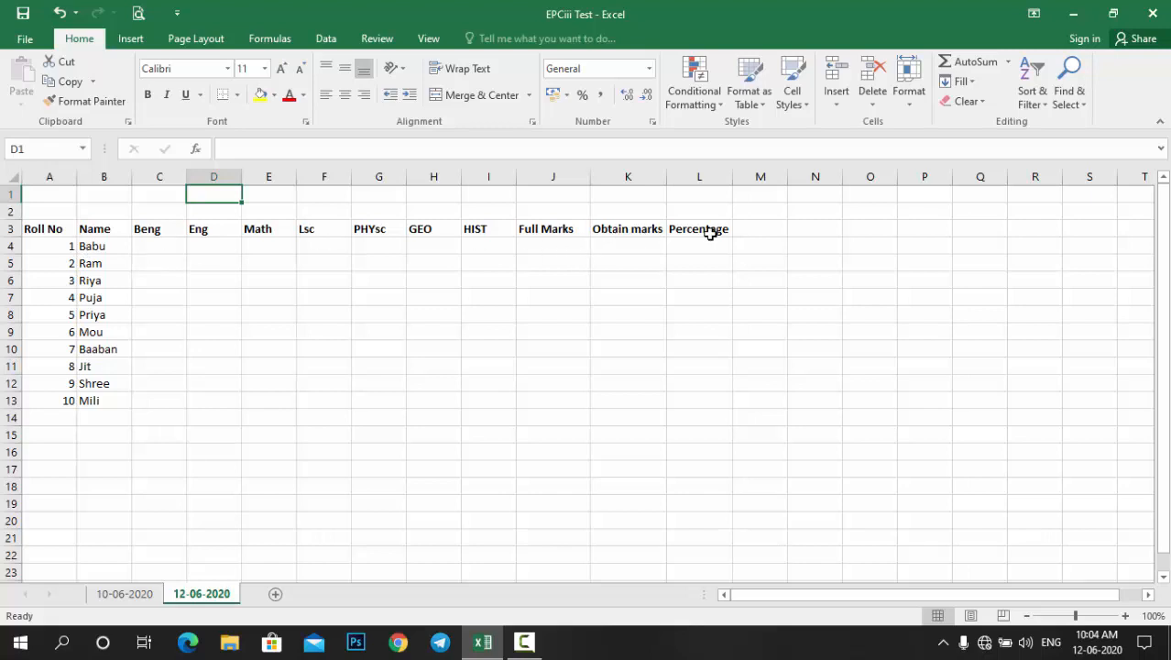
left_click(750, 235)
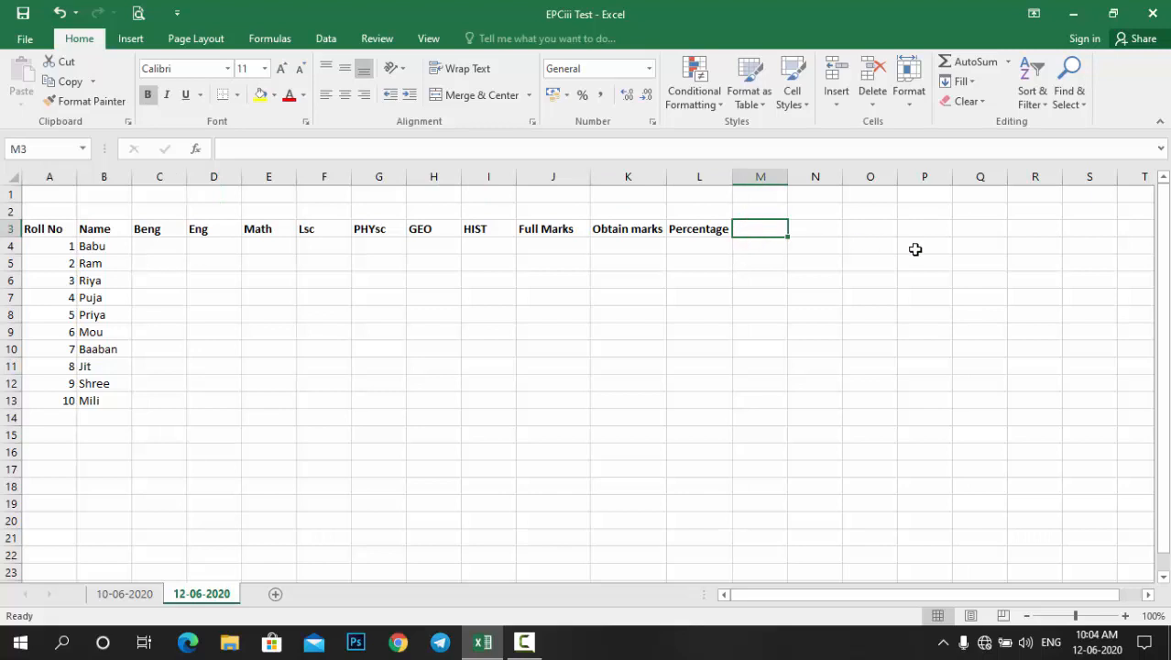
type("Gra")
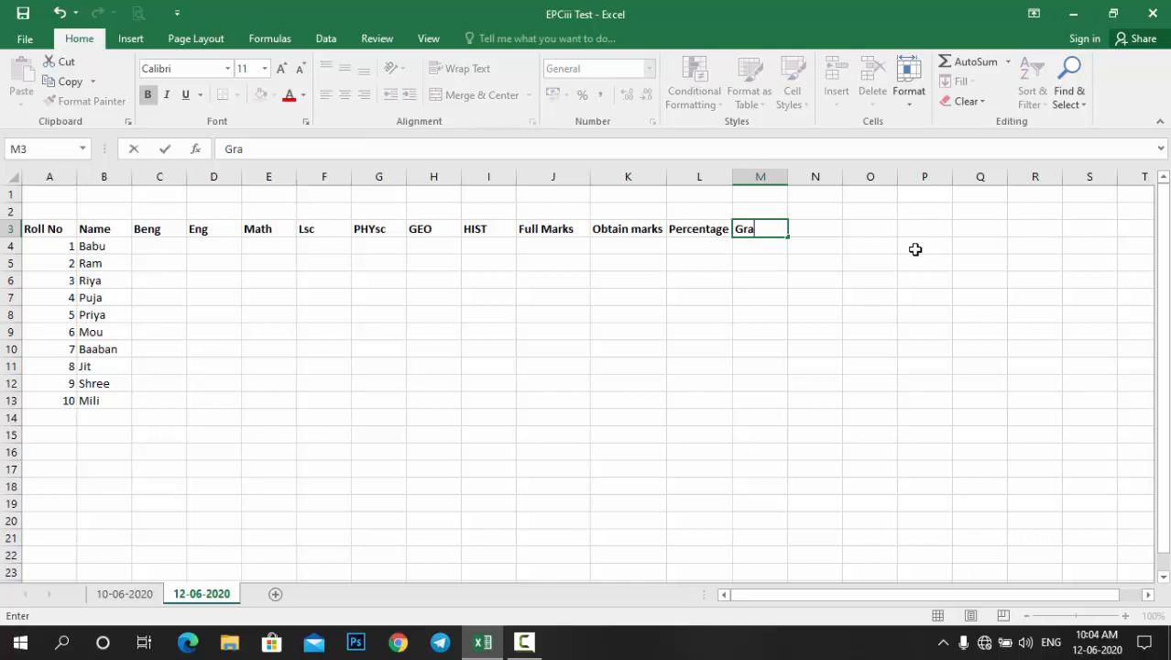
type("d")
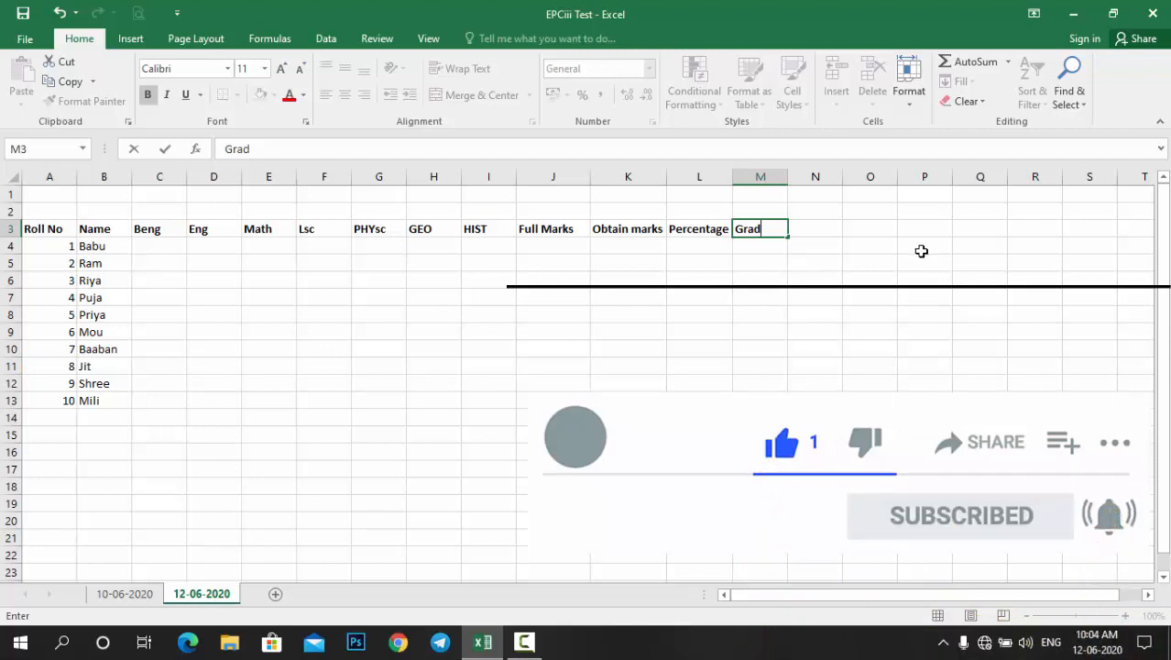
key("BackSpace")
key("BackSpace")
key("BackSpace")
key("BackSpace")
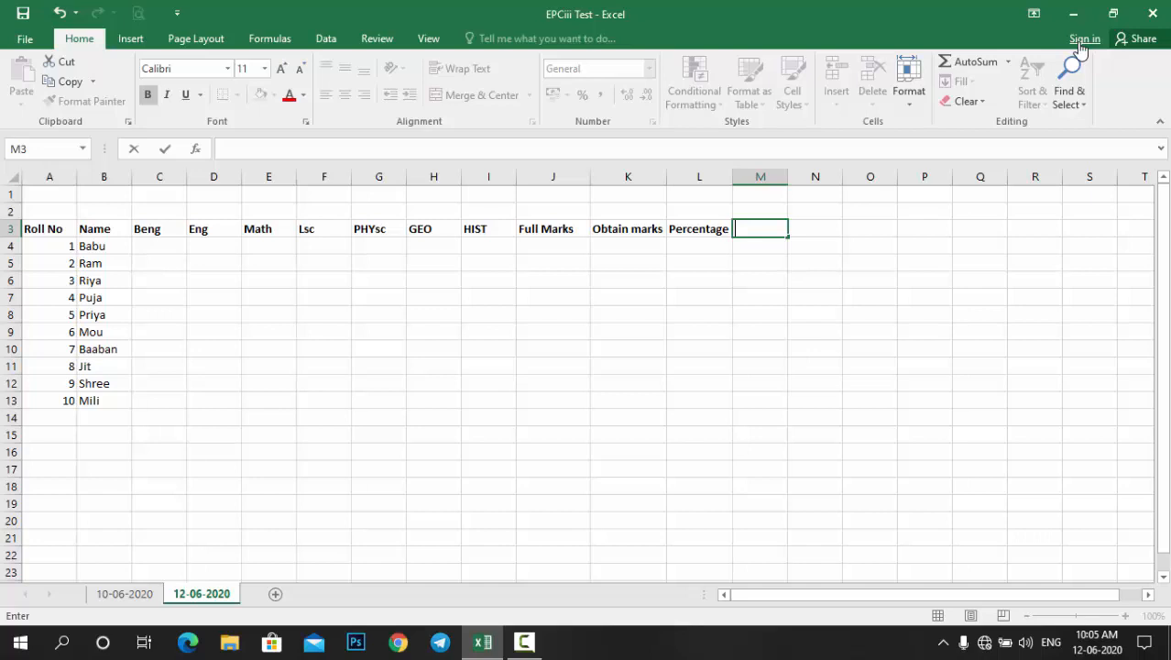
- Enter the heading Grade in cell M3
type("Grade")
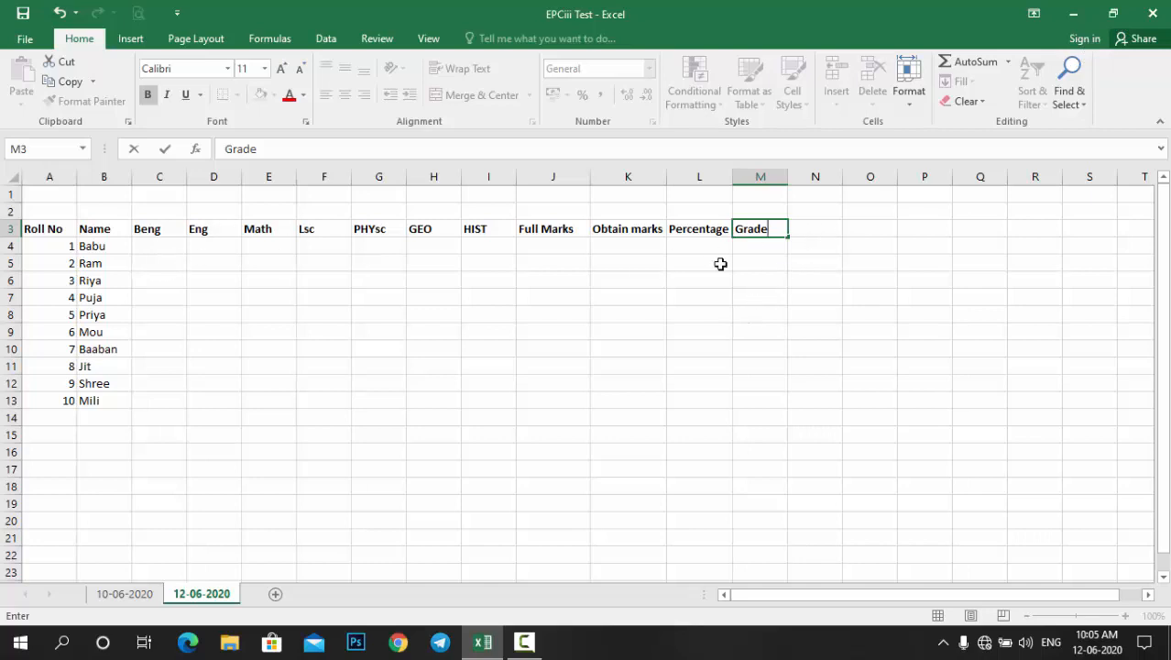
left_click(760, 251)
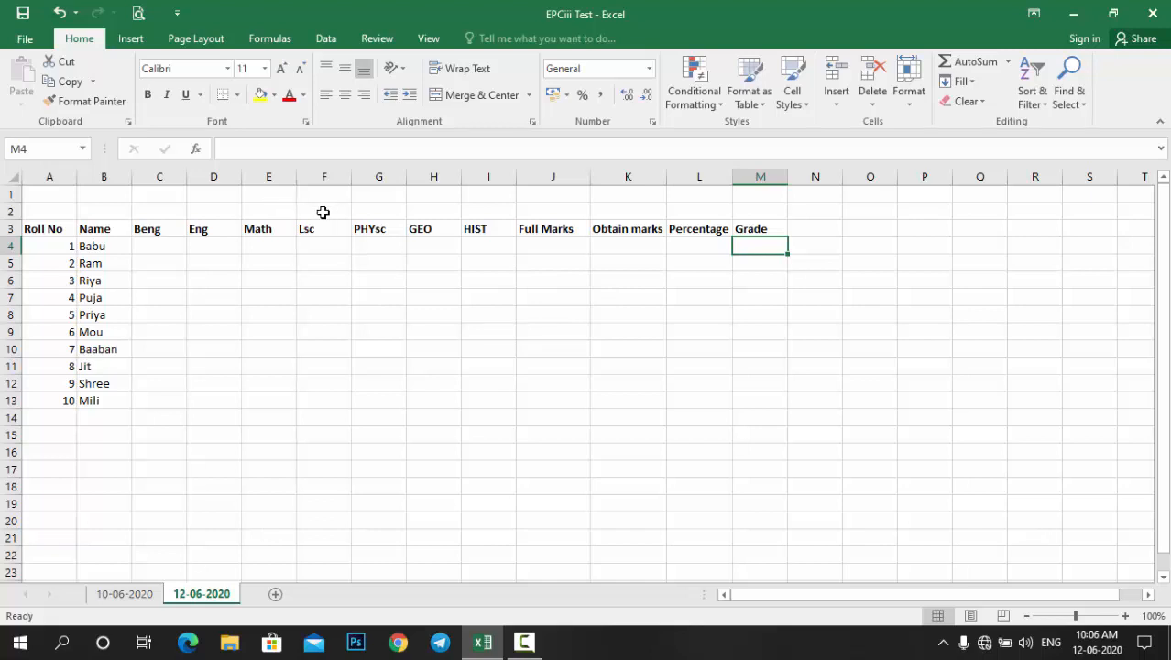
- Insert a blank row at row 2, above the table's heading row
left_click(15, 213)
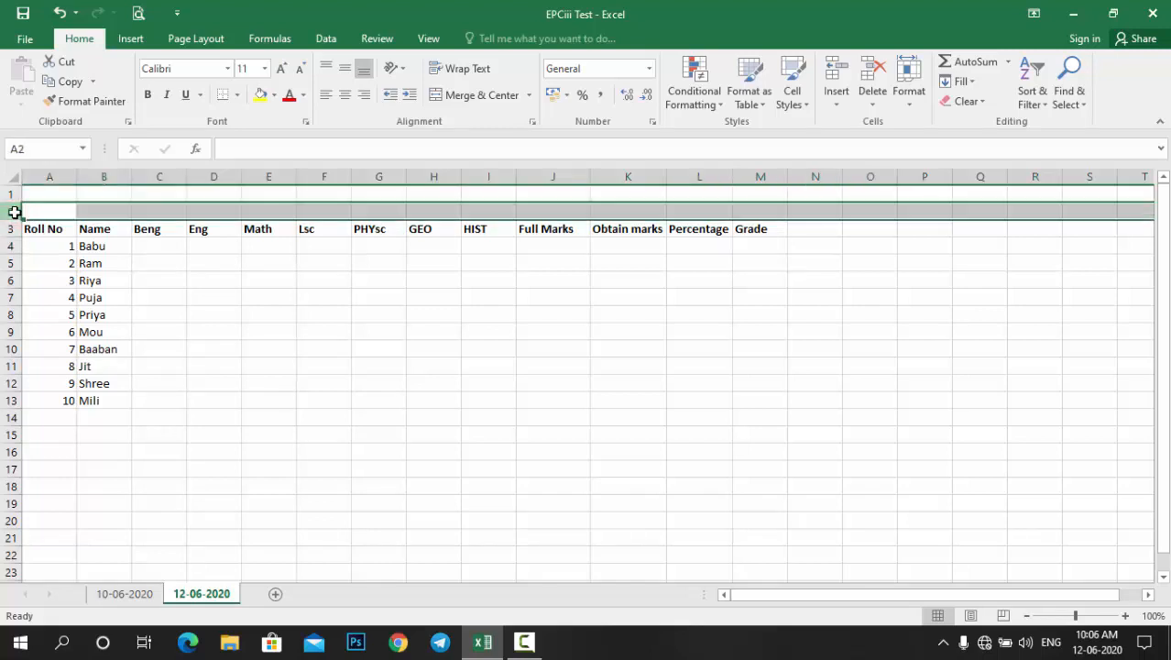
right_click(14, 213)
left_click(51, 335)
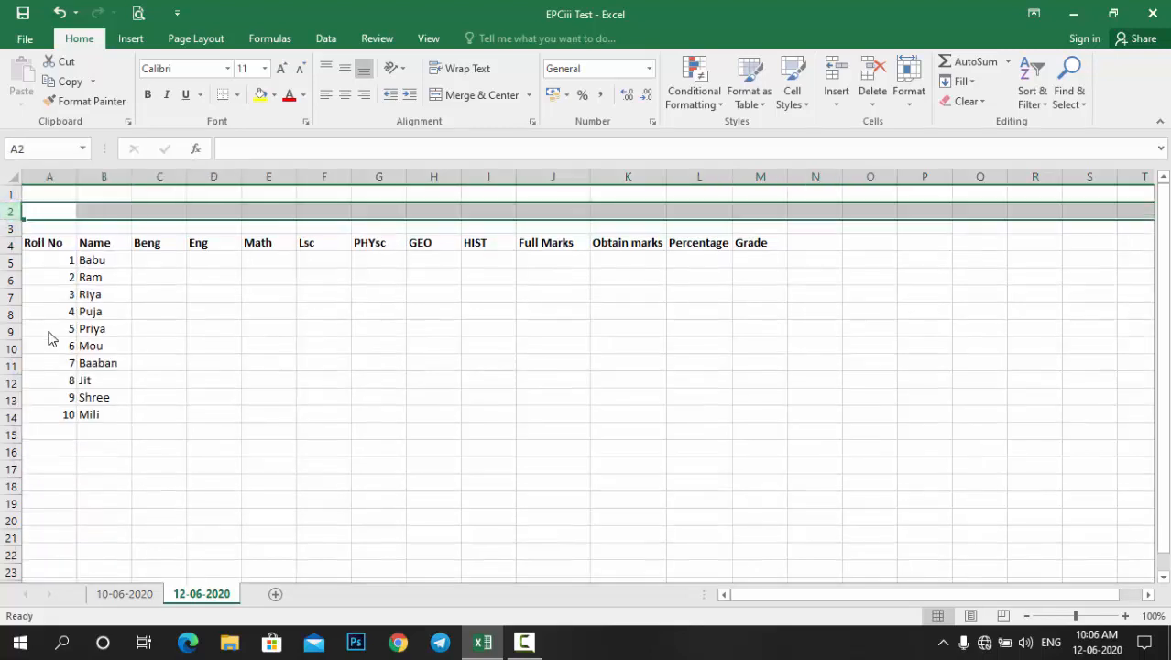
- Merge and center cells F2:I2 and enter the title MARKSHEET in them
left_click(321, 212)
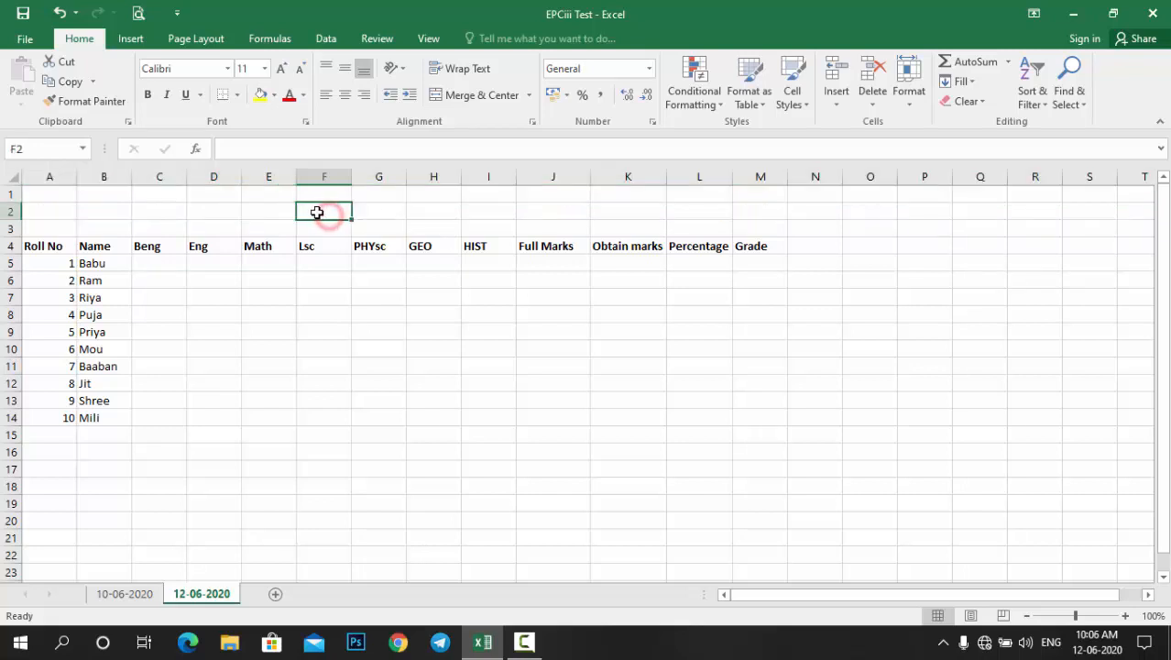
left_click_drag(312, 213, 489, 210)
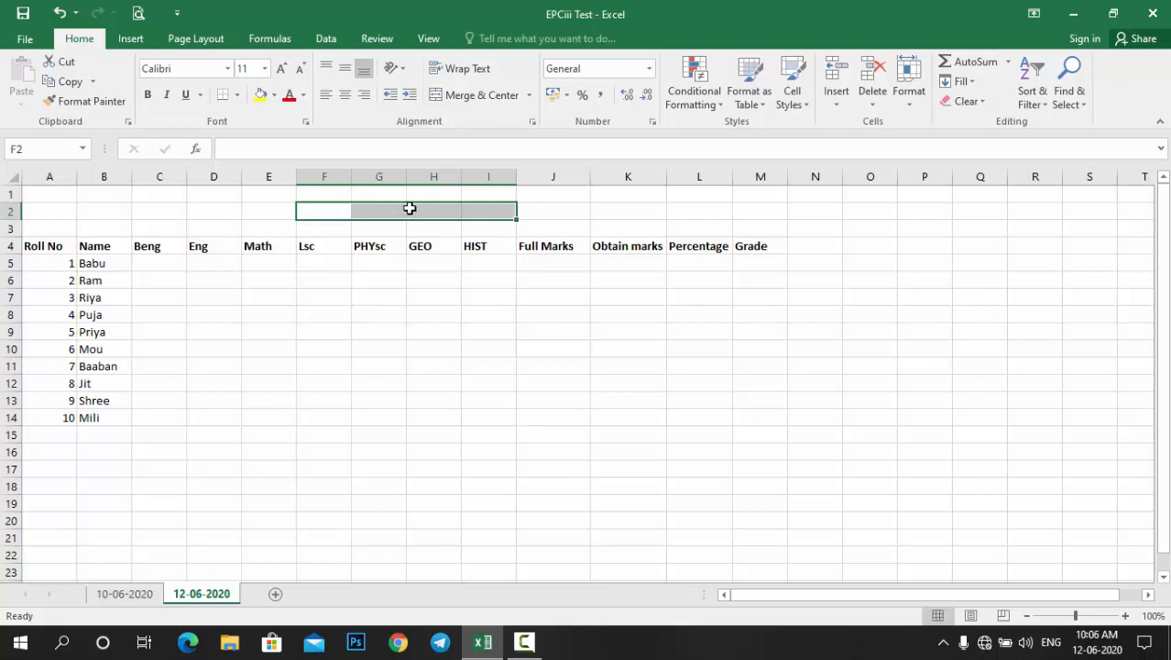
left_click(466, 96)
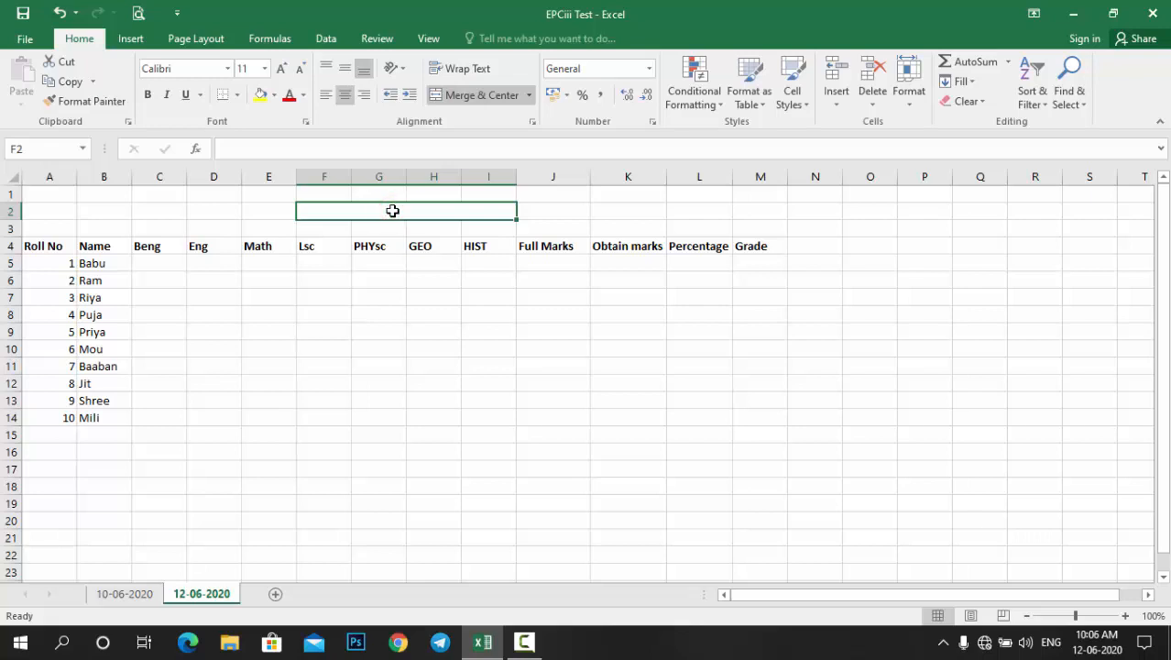
type("MAR")
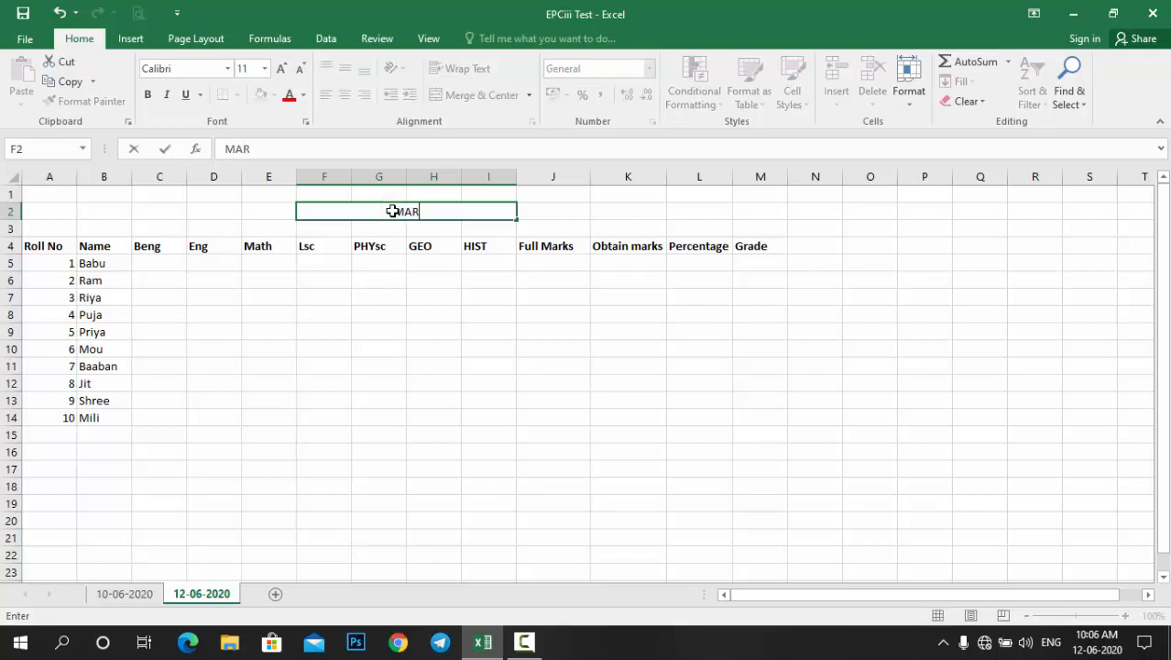
type("KSHEET")
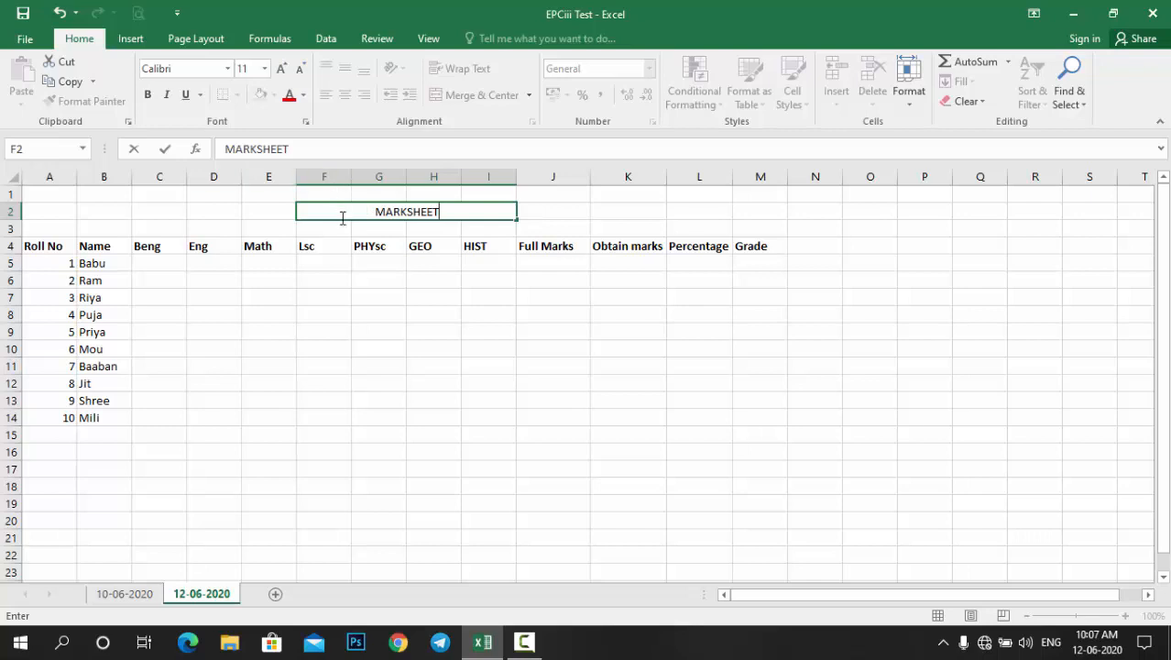
left_click(551, 215)
- Make the MARKSHEET title bold and underlined, and fill its cell with the standard light green color
left_click(419, 212)
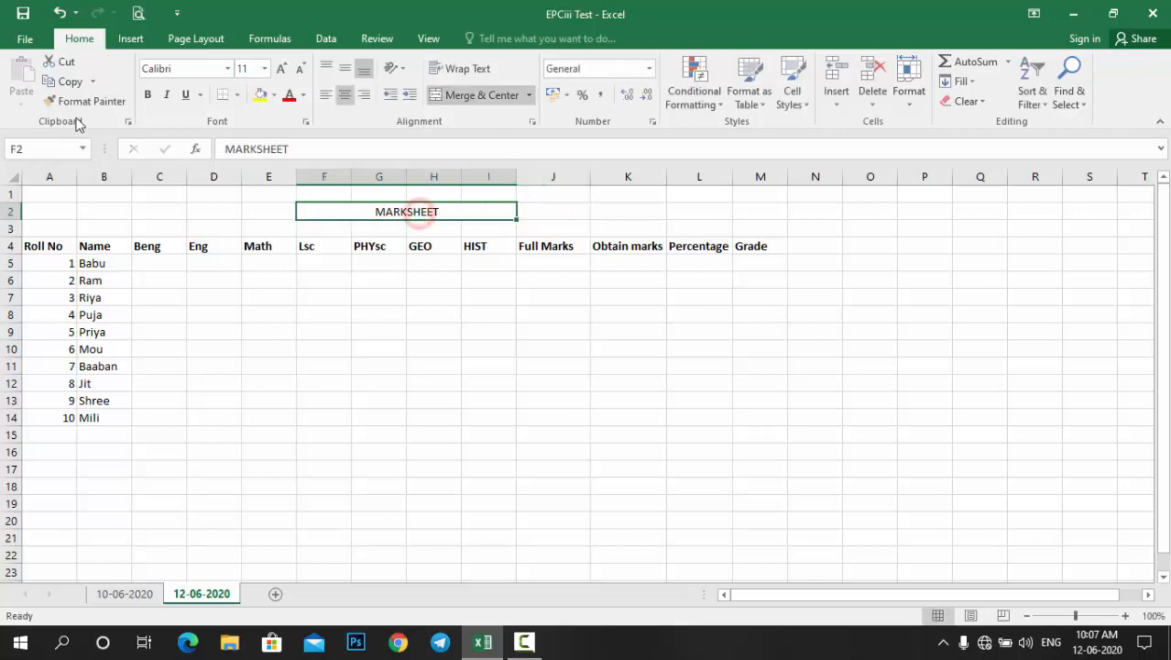
left_click(147, 94)
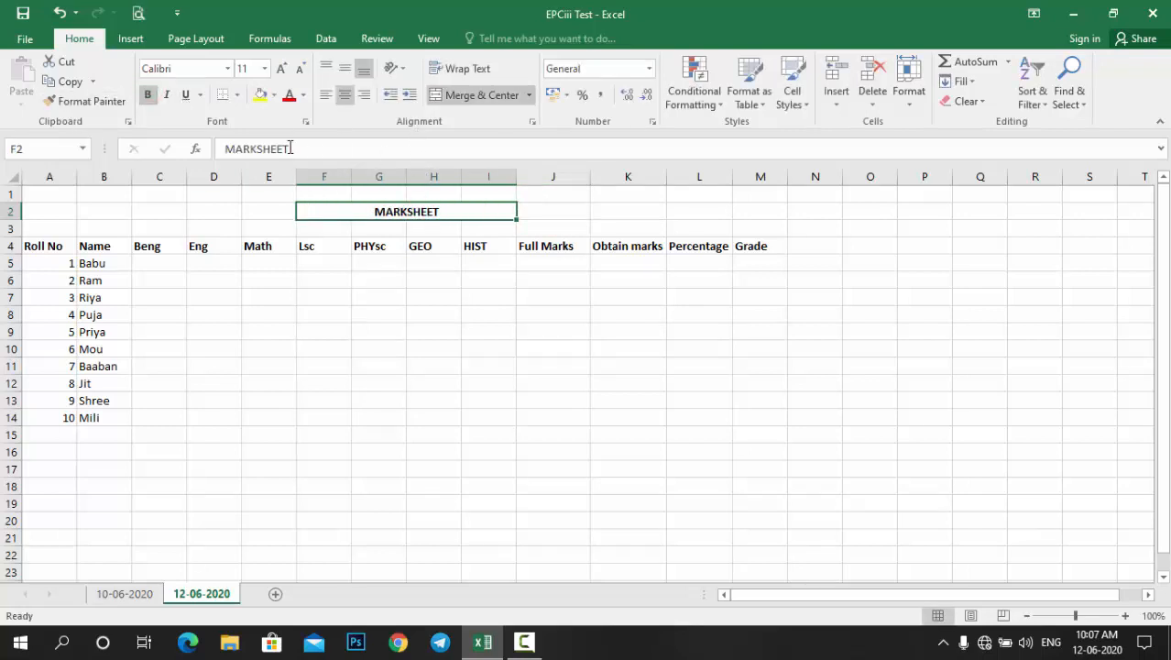
left_click(189, 98)
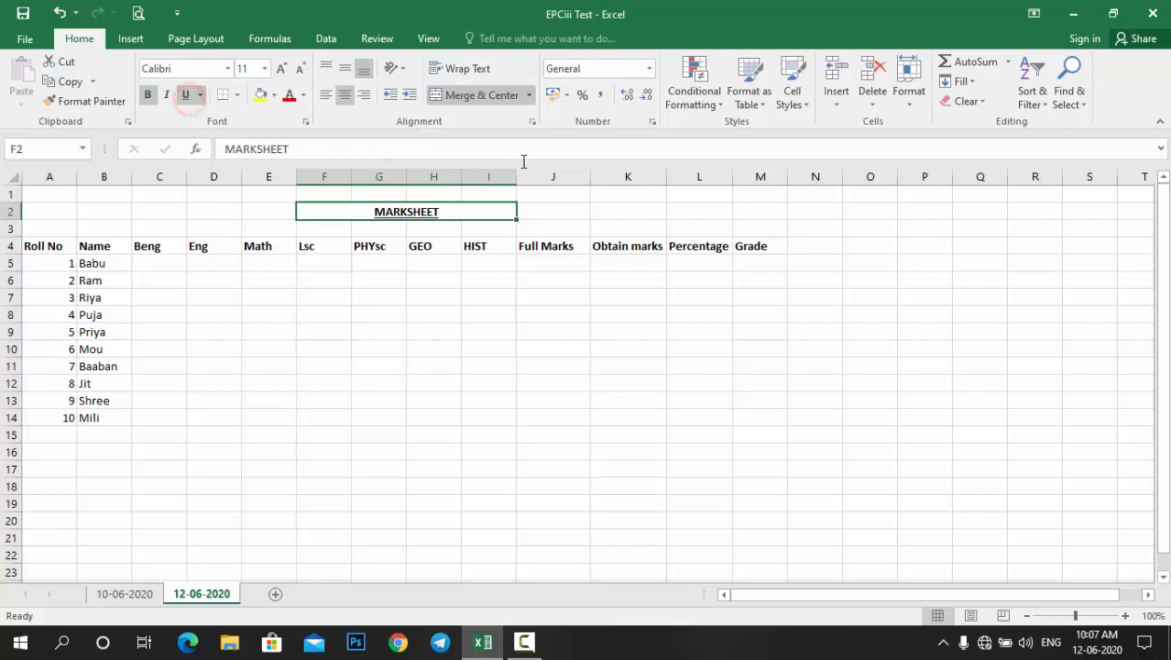
left_click(275, 96)
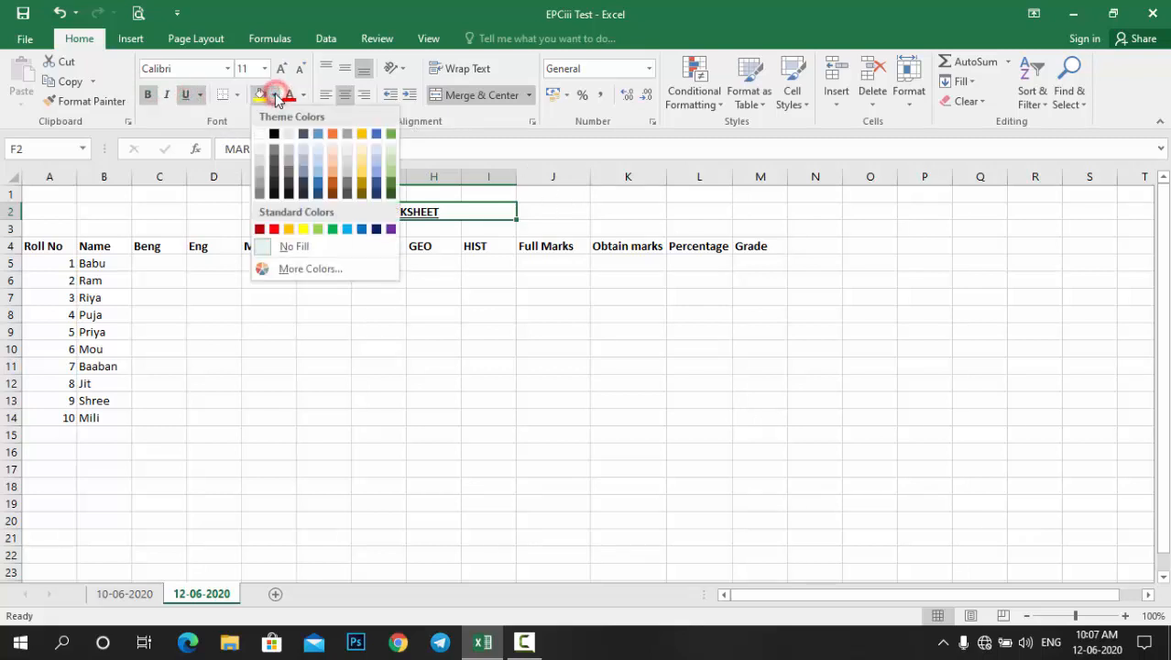
left_click(318, 229)
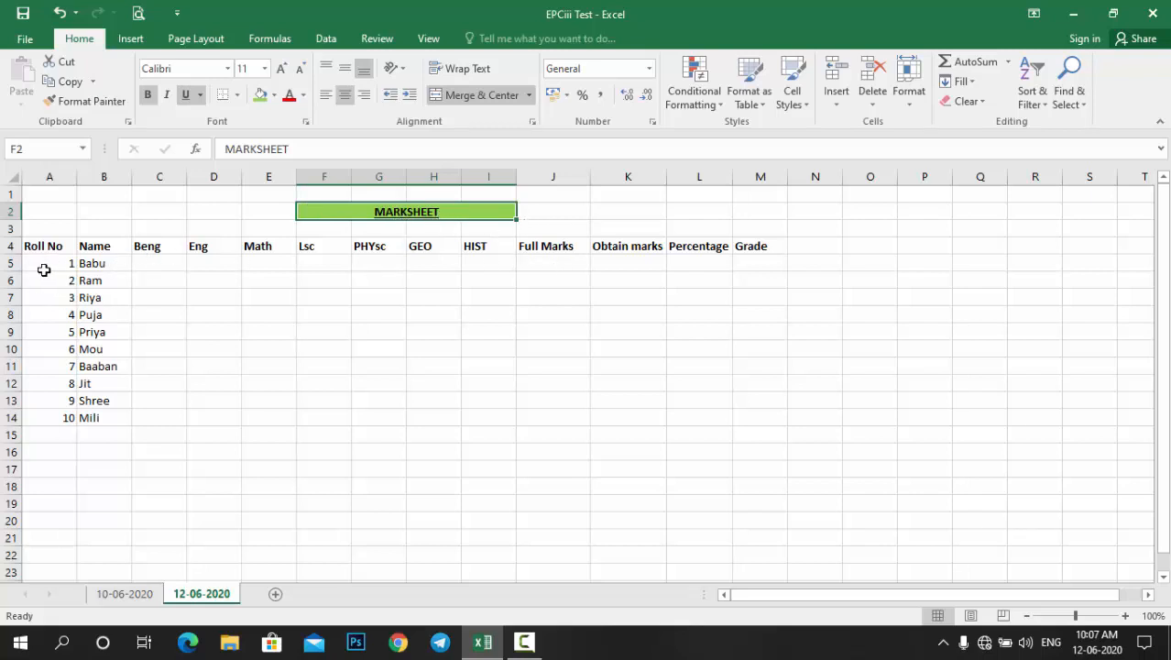
- Fill the whole heading row, row 4, with a lighter shade of the green theme color
left_click(11, 246)
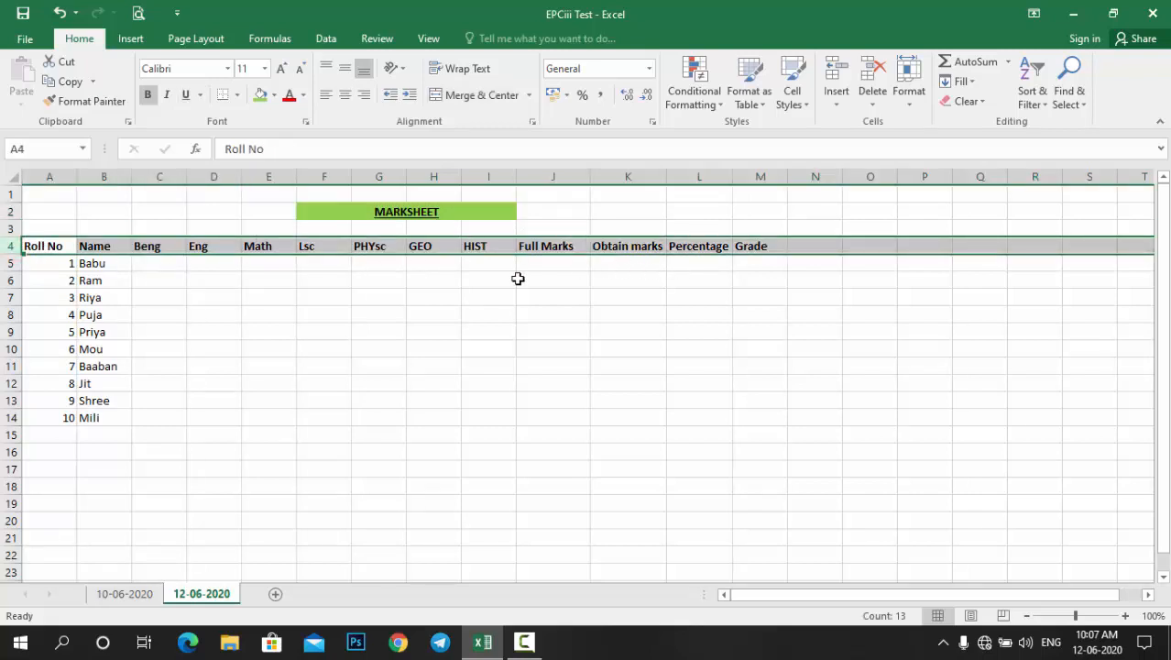
left_click(273, 95)
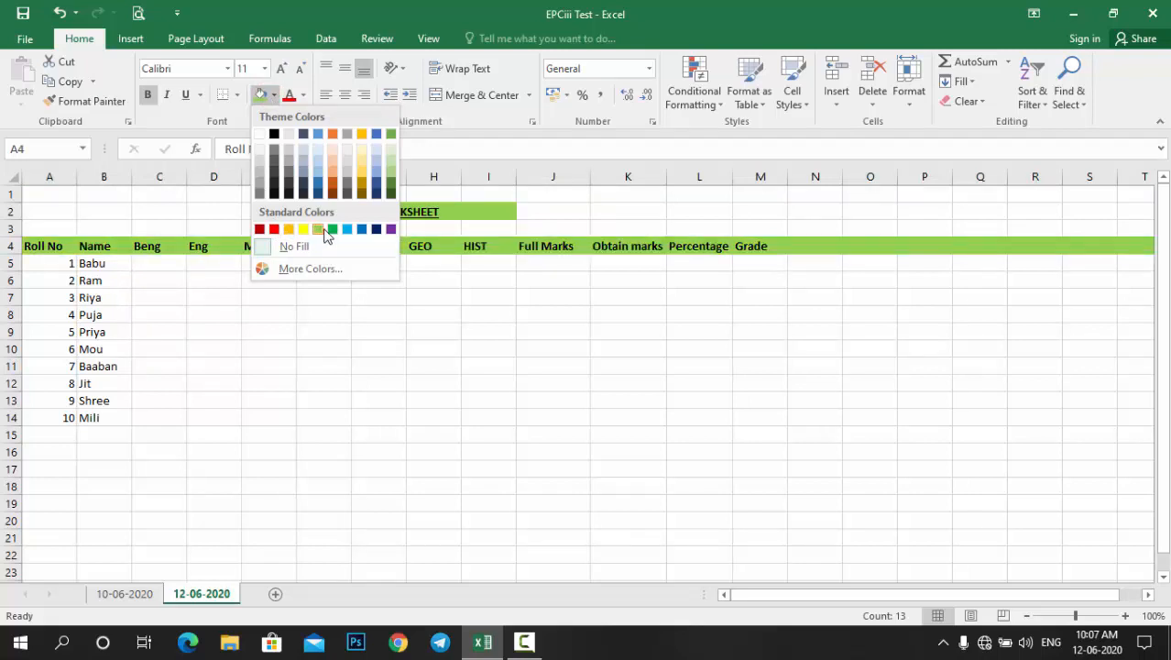
left_click(392, 171)
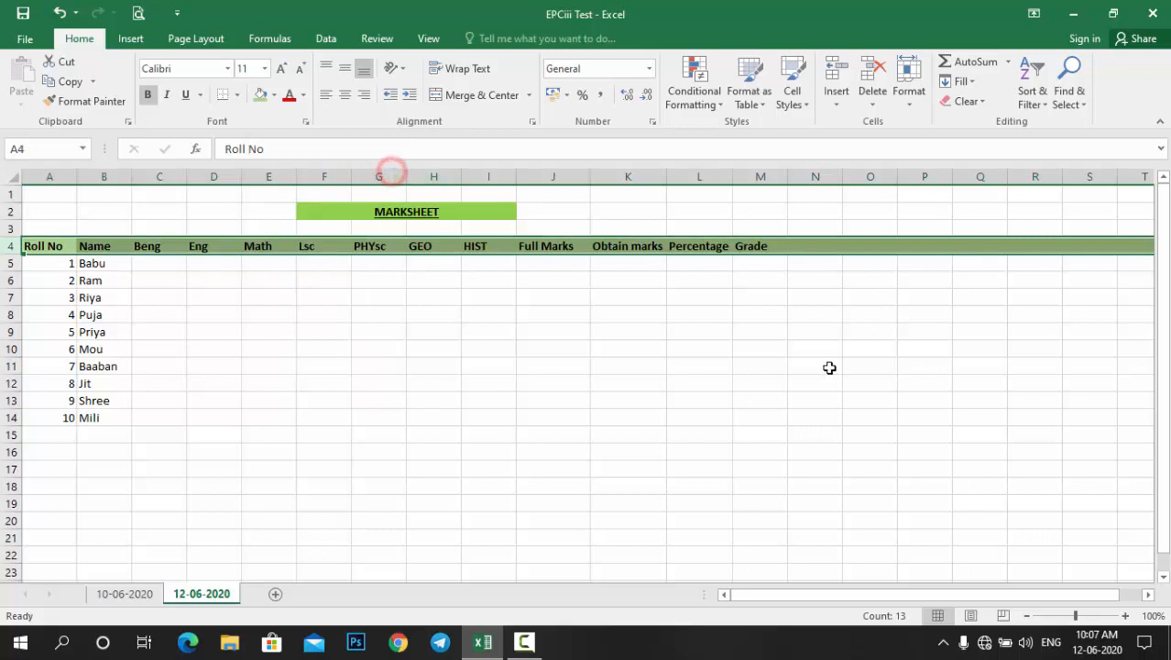
- Insert two blank columns between the Beng and Eng columns
left_click(44, 269)
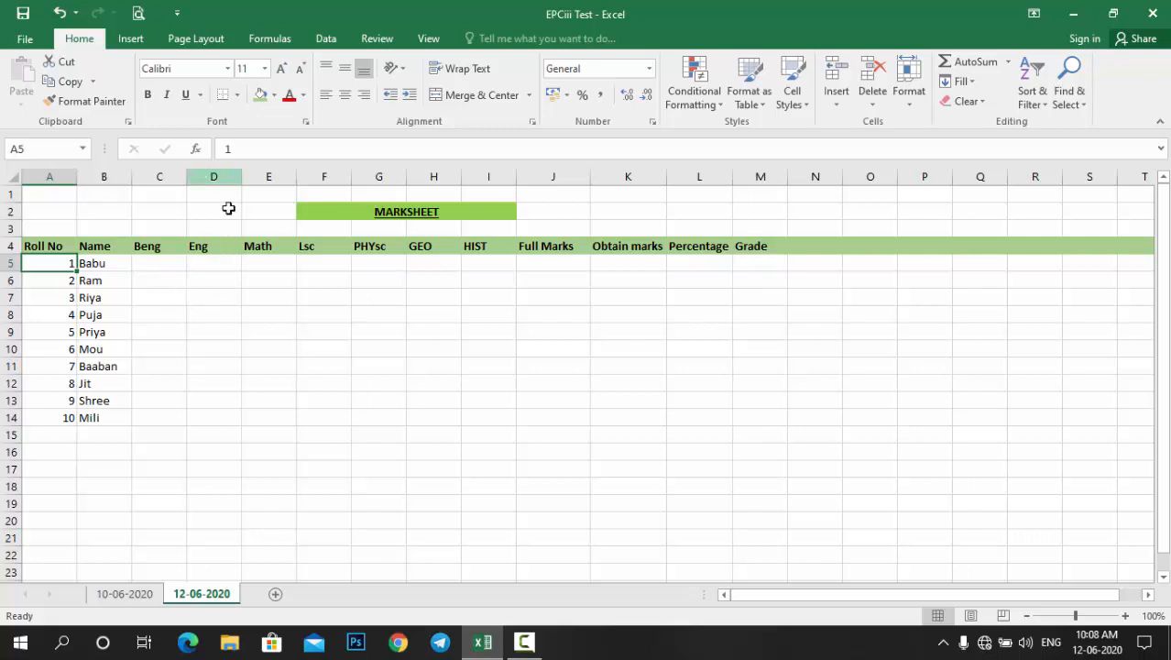
left_click(156, 177)
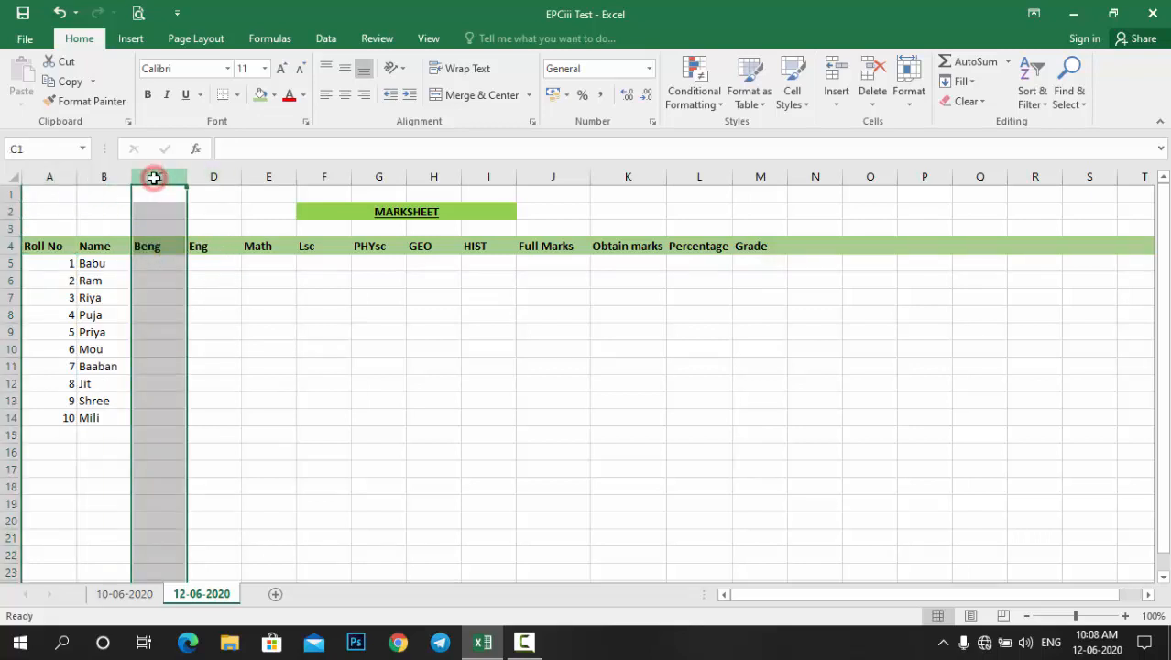
left_click(217, 176)
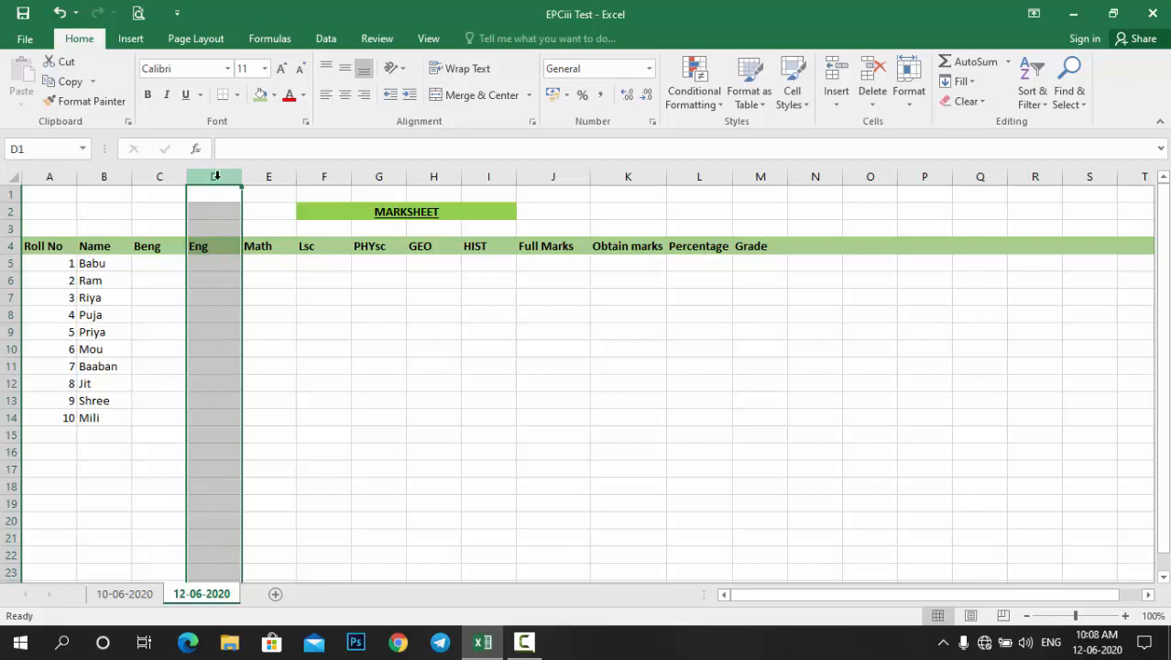
right_click(218, 177)
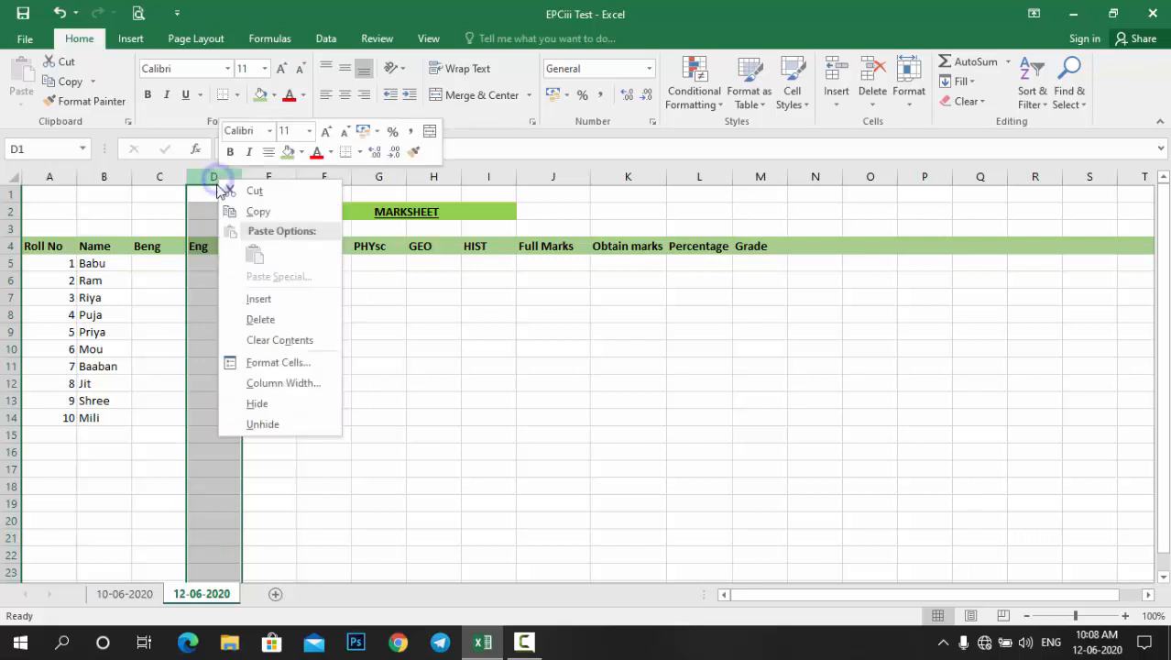
left_click(262, 303)
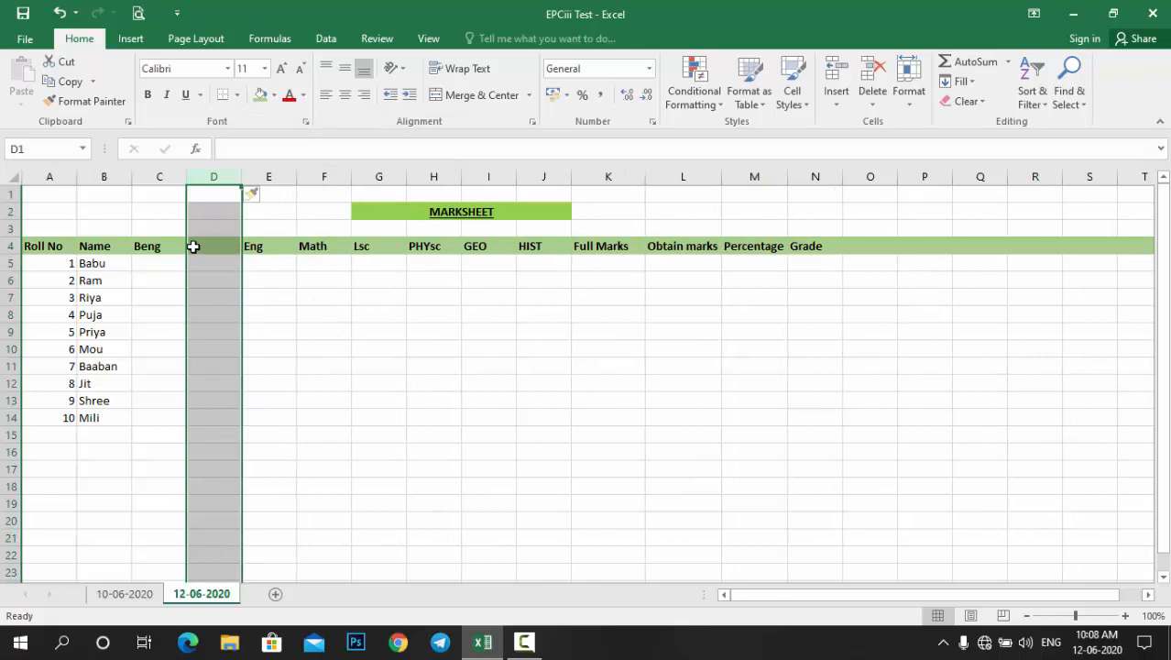
right_click(221, 178)
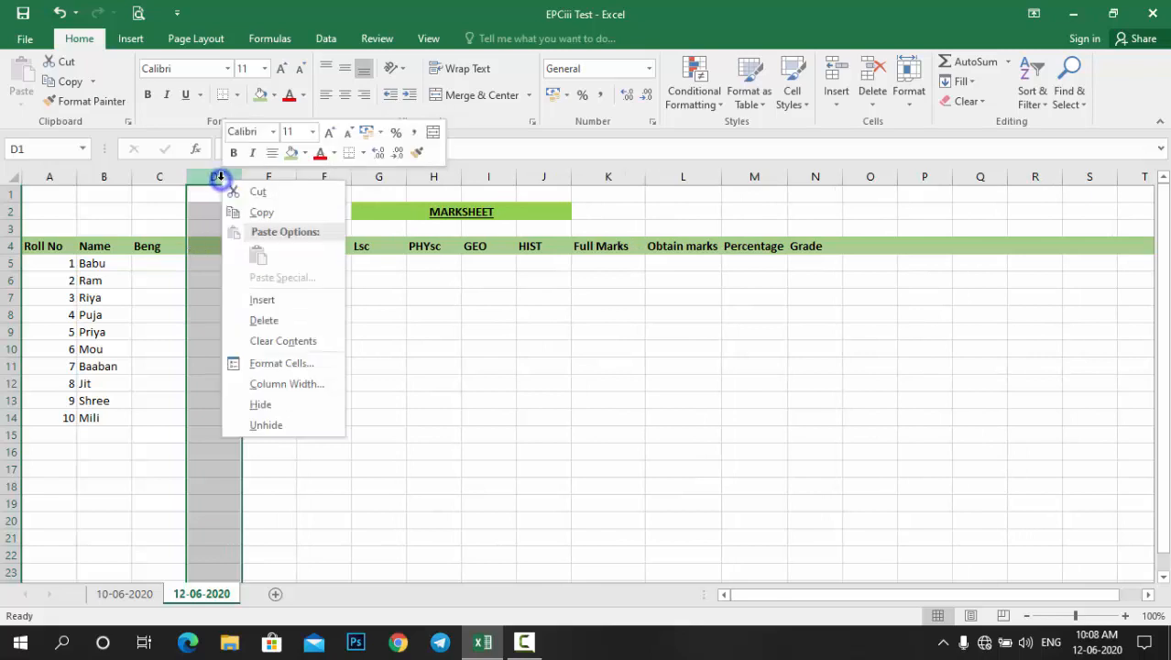
left_click(267, 302)
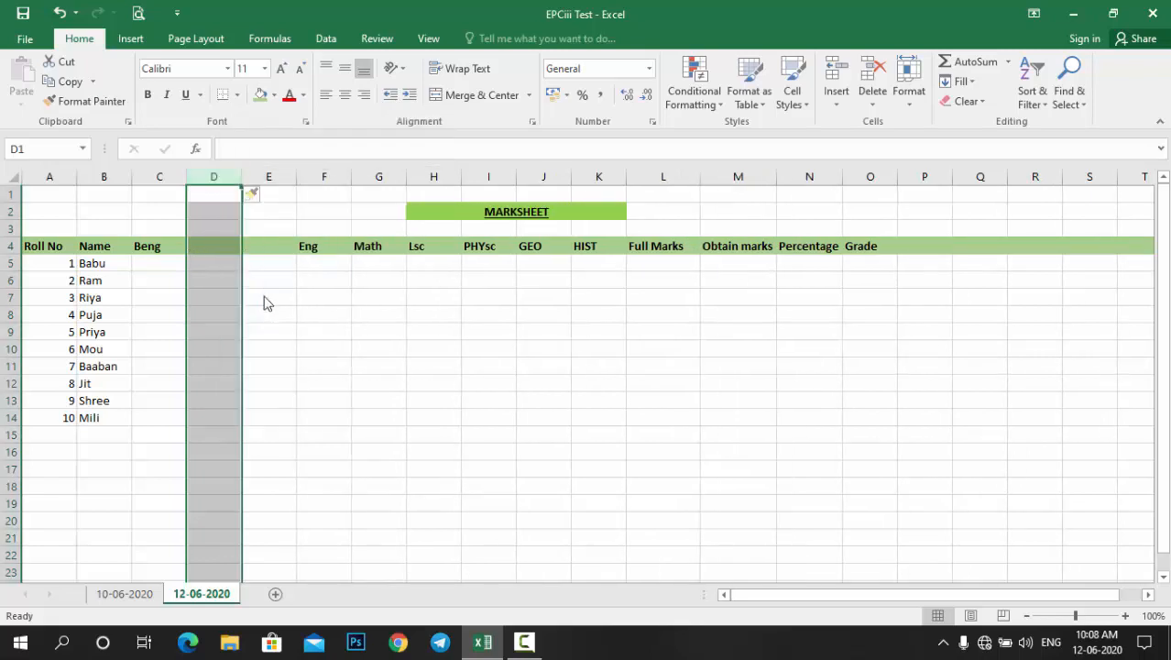
- Enter the headings F.M in D4 and O.M in E4, between Beng and Eng
left_click(212, 247)
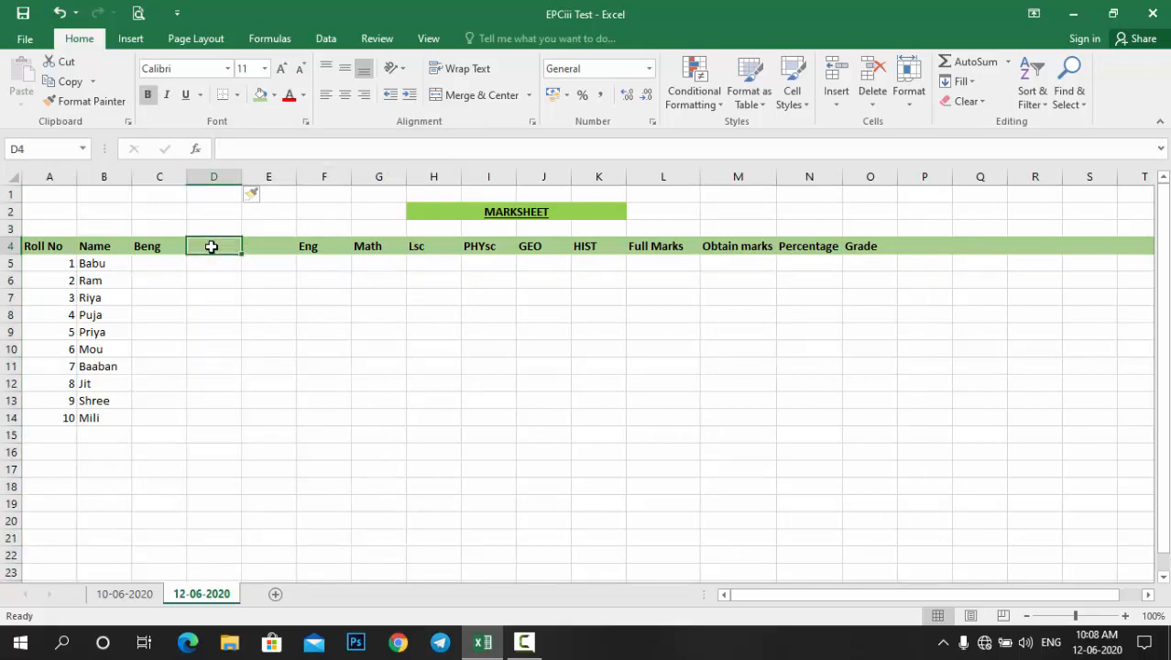
type("F")
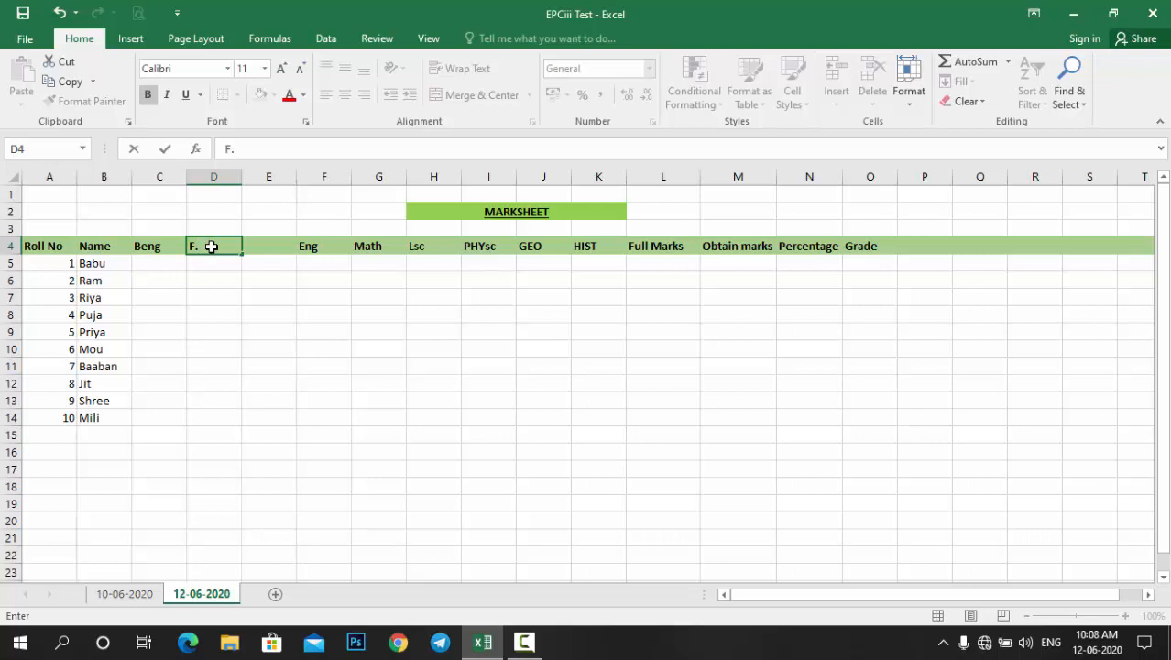
type(".M")
left_click(257, 247)
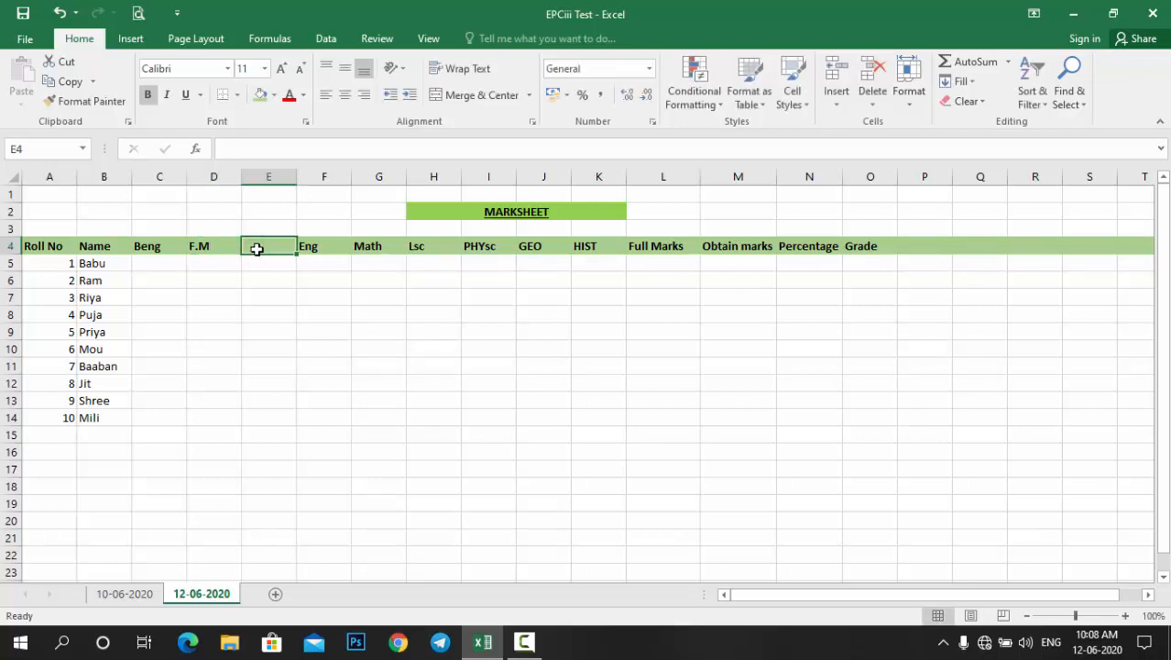
type("O.M")
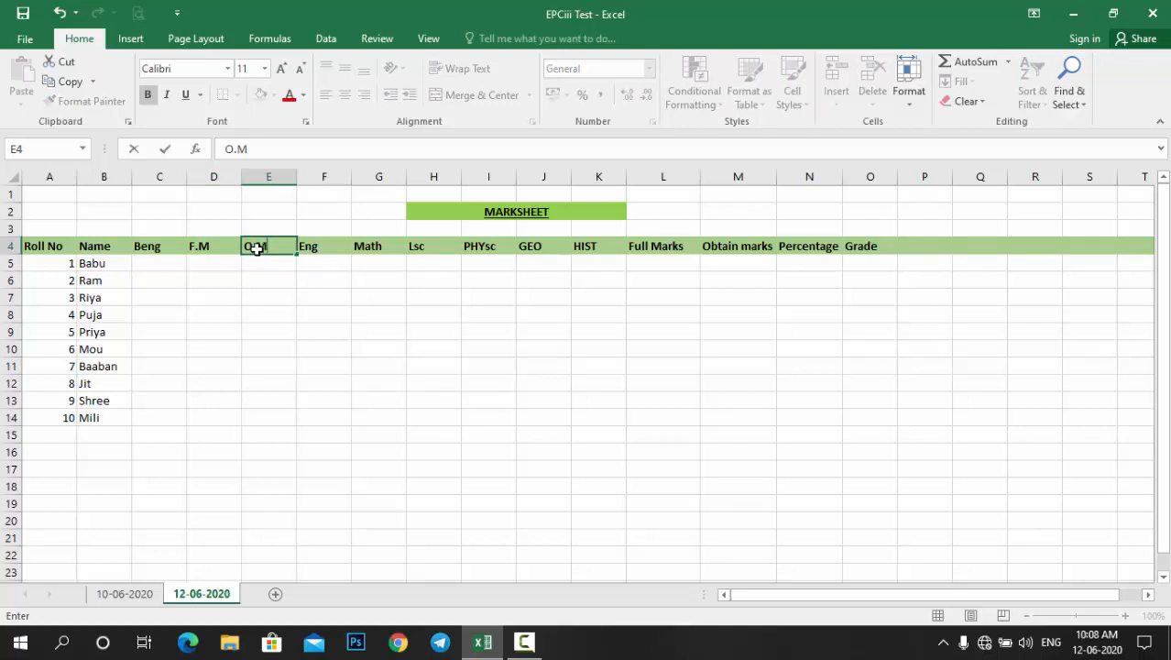
left_click(215, 265)
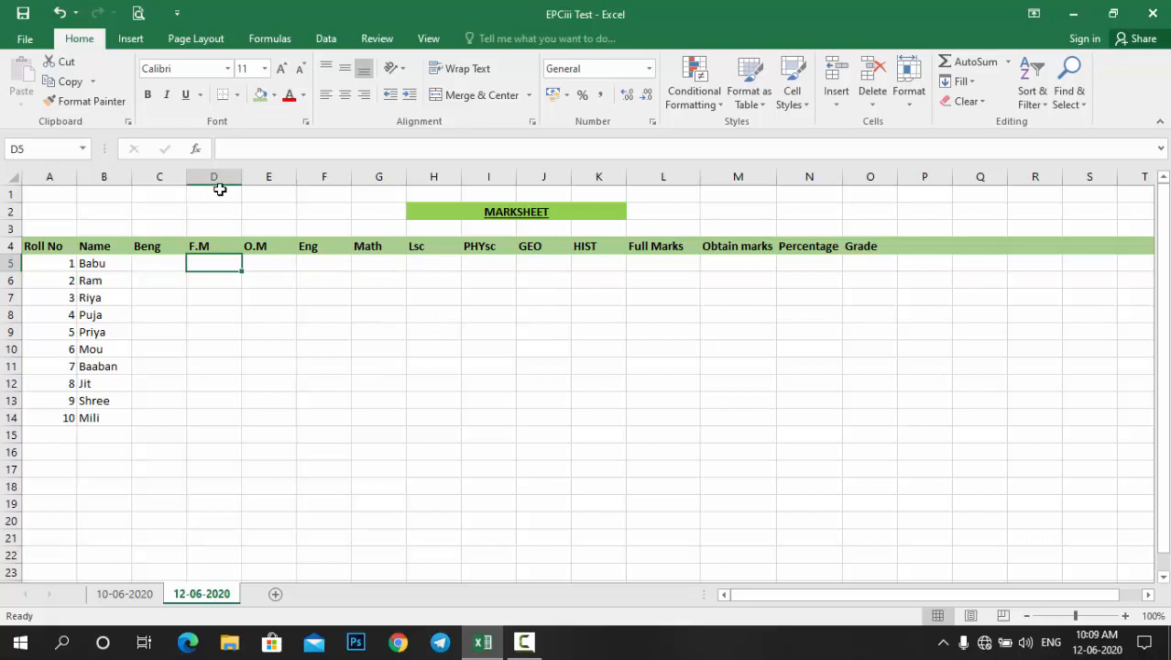
- Delete the F.M and O.M columns so that Eng directly follows Beng
left_click(217, 174)
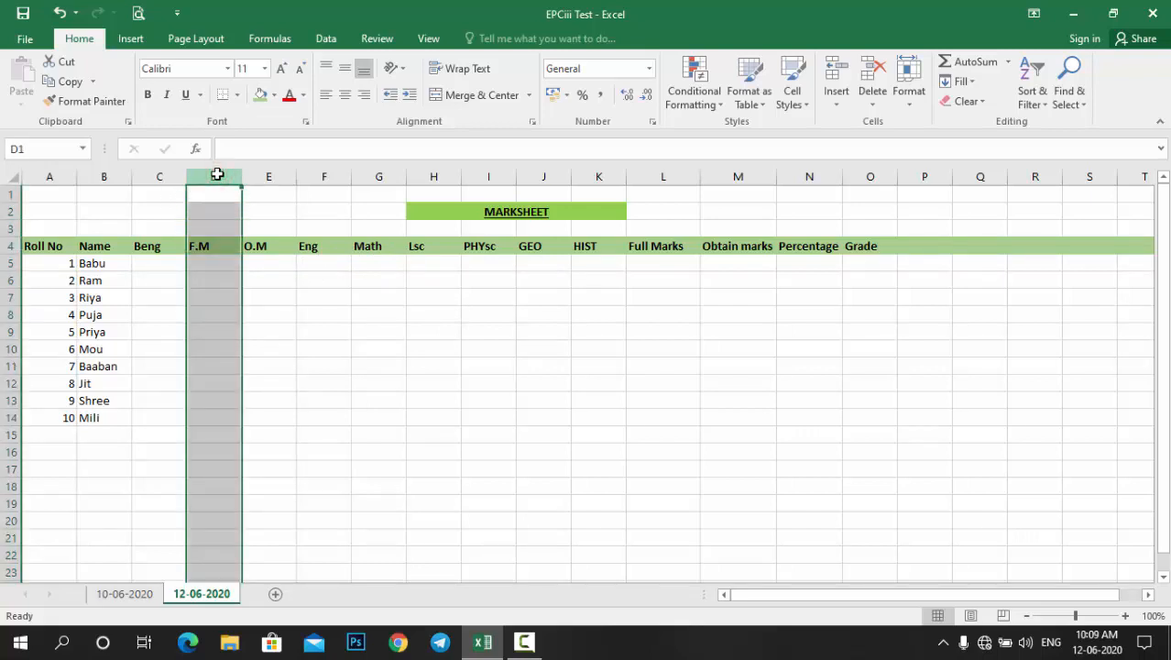
right_click(217, 174)
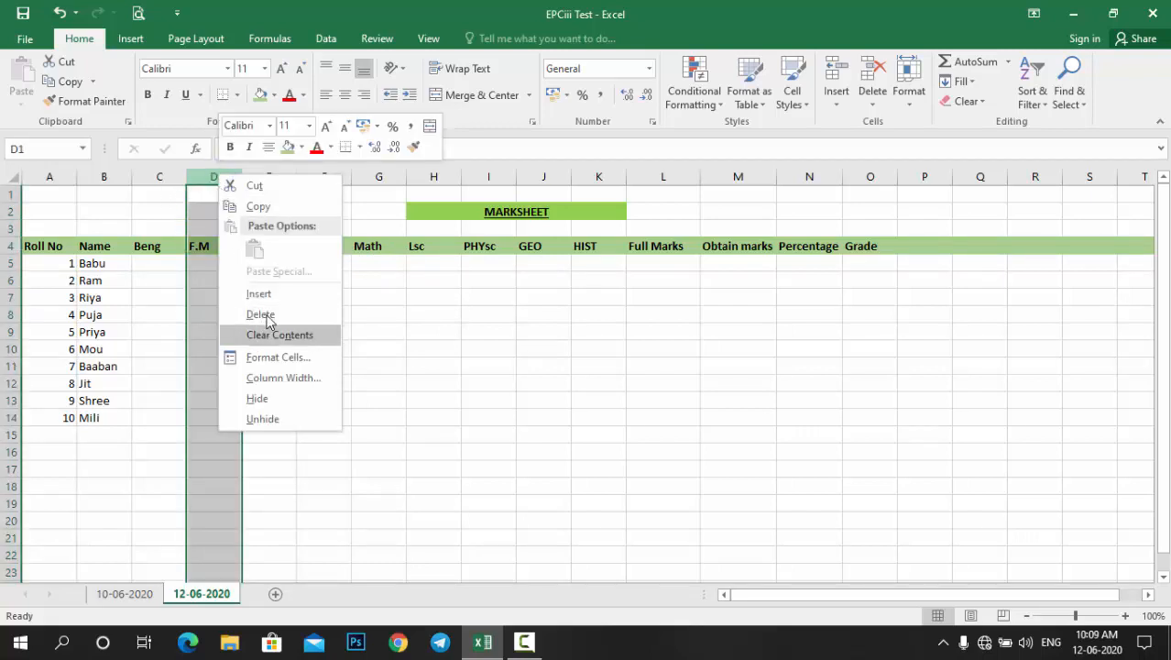
left_click(268, 317)
right_click(216, 178)
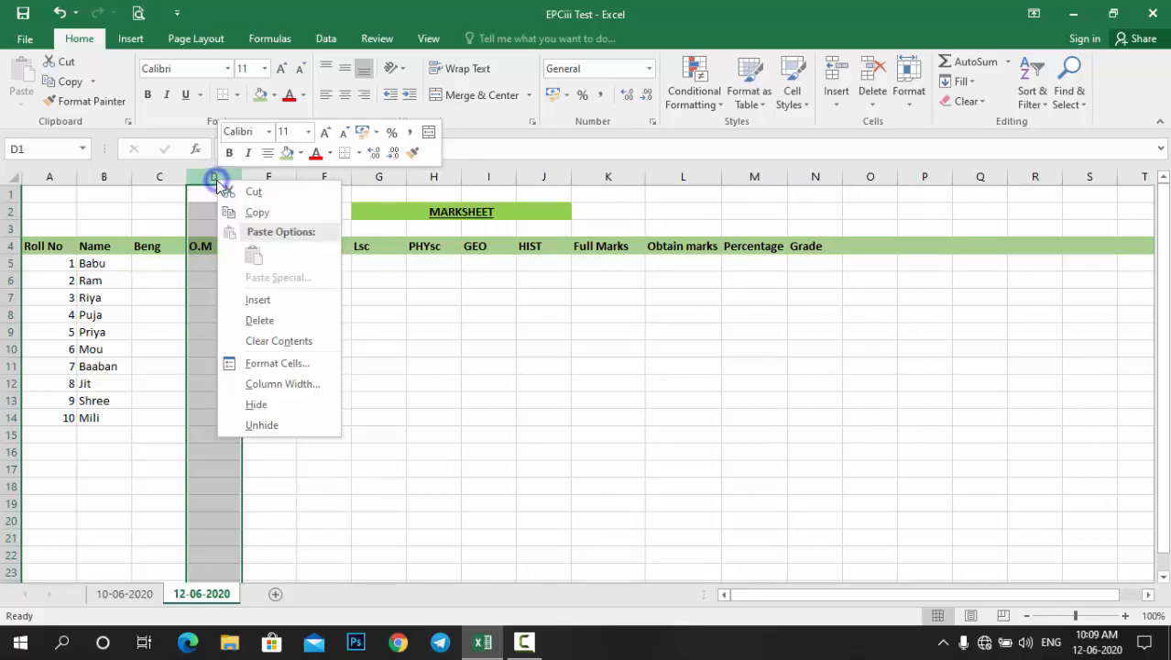
left_click(258, 320)
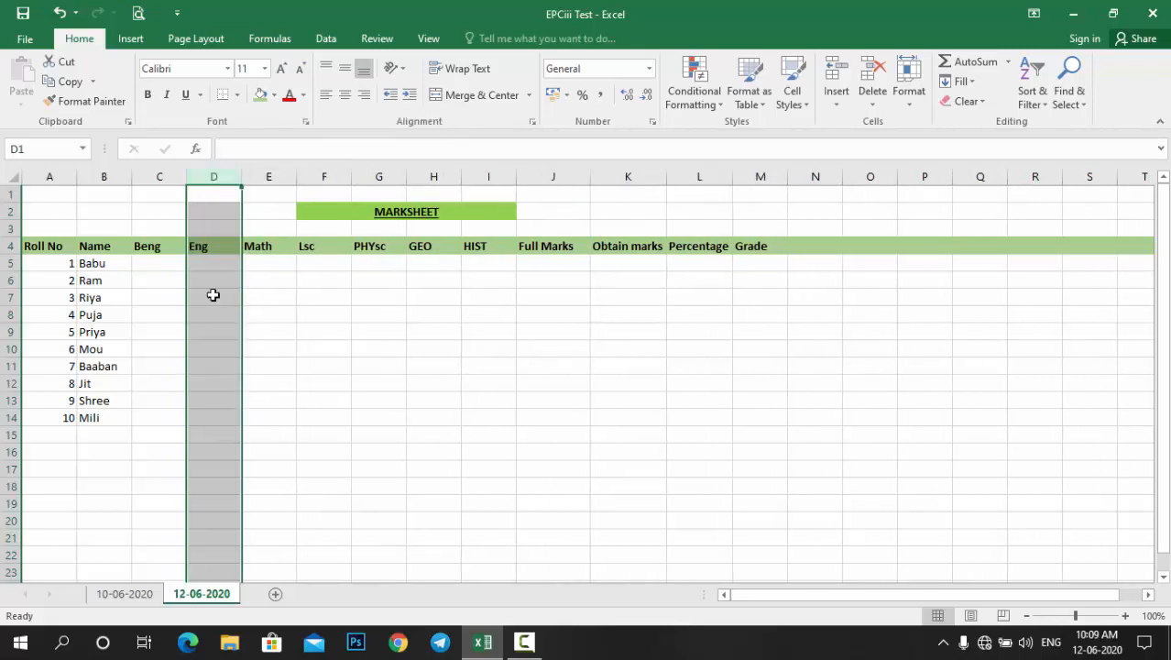
- Enter the Beng marks 89, 76, 64, 52, 43, 18, 45, 48, 67 and 85 in cells C5 to C14
left_click(148, 264)
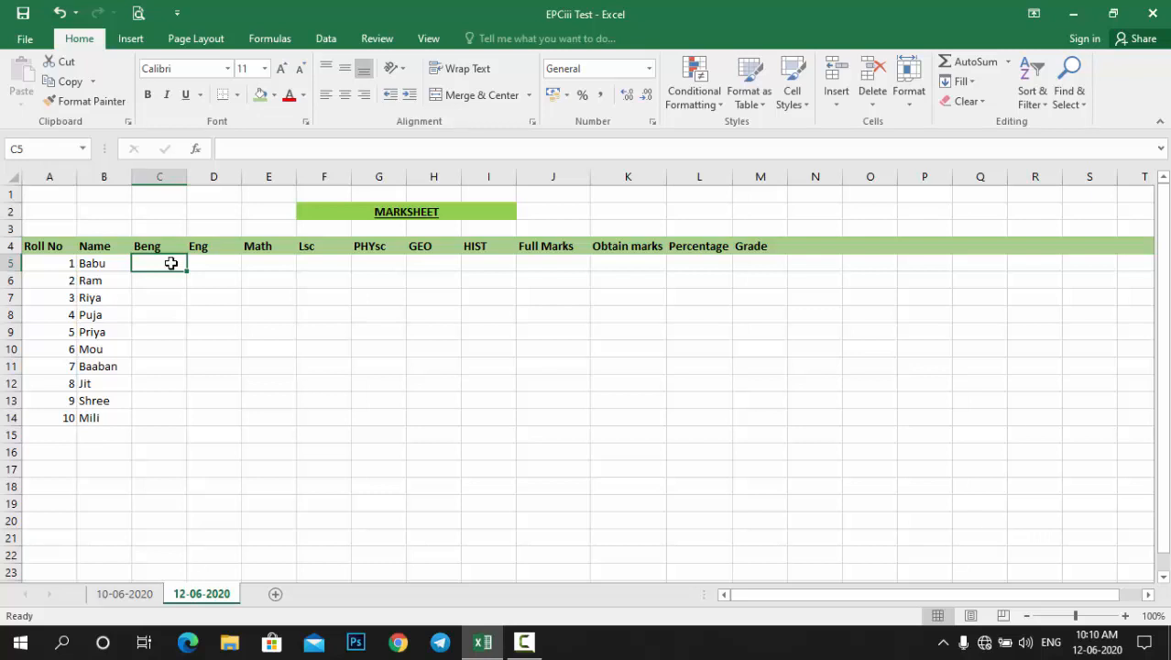
type("49")
key("Return")
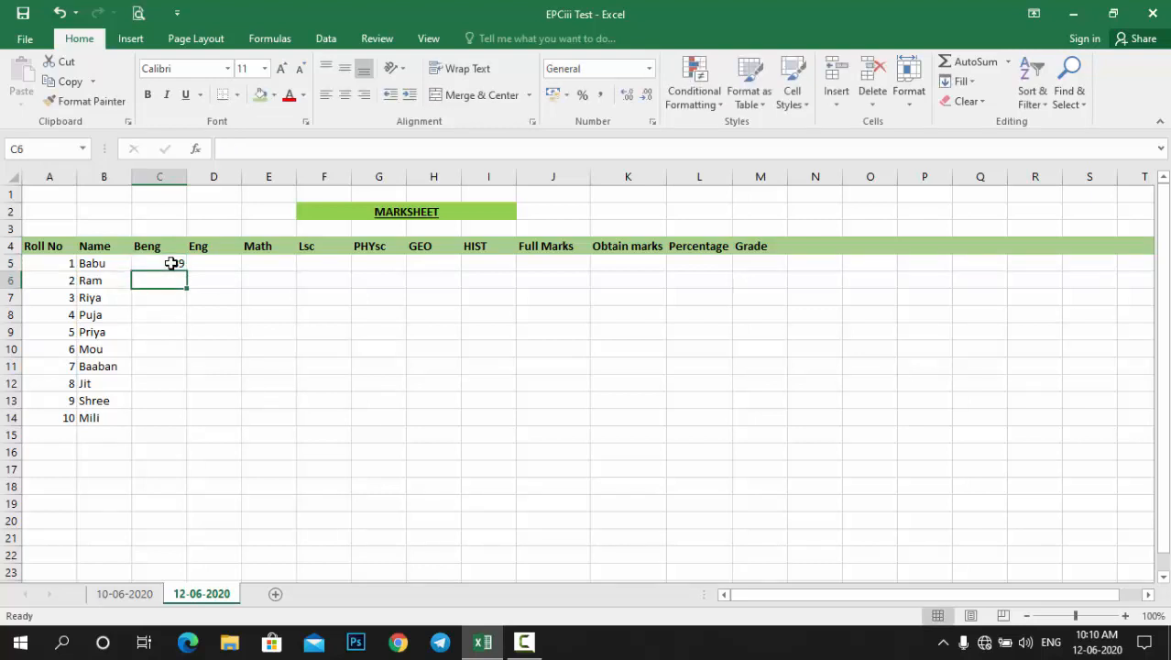
type("76")
key("Return")
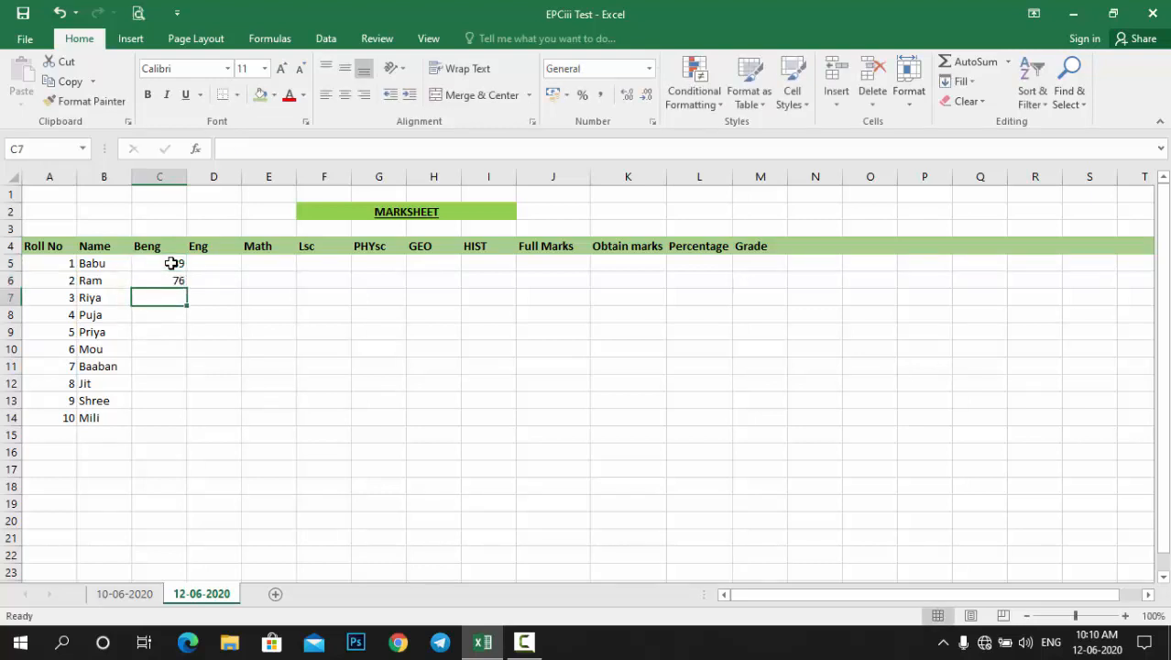
type("64")
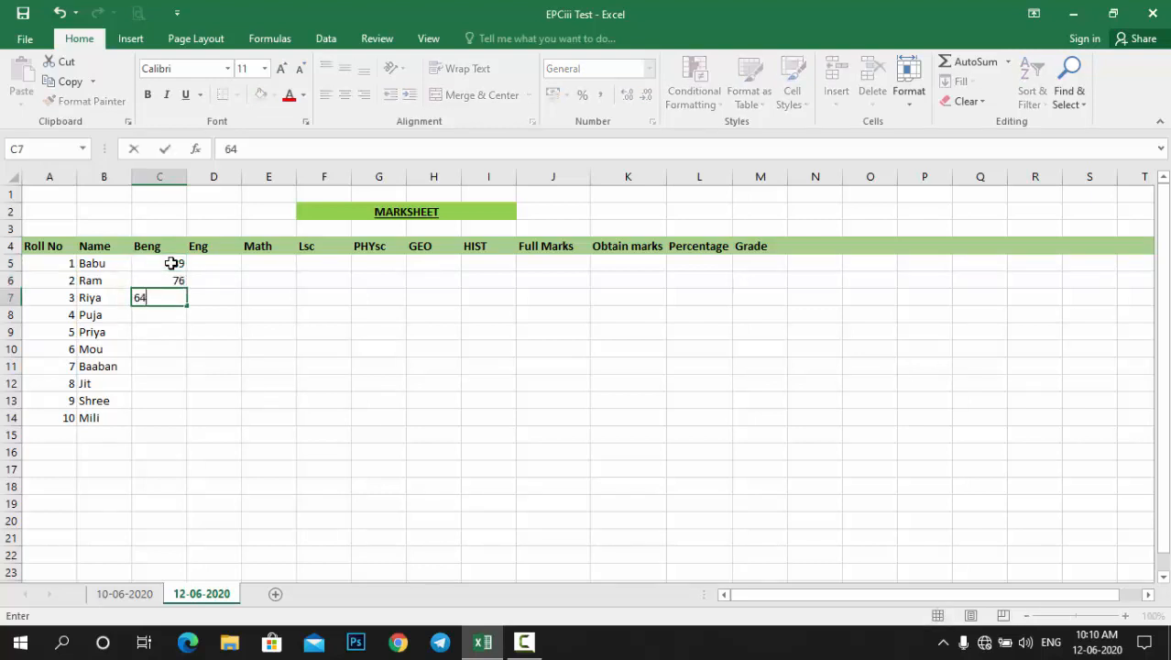
key("Return")
type("52")
key("Return")
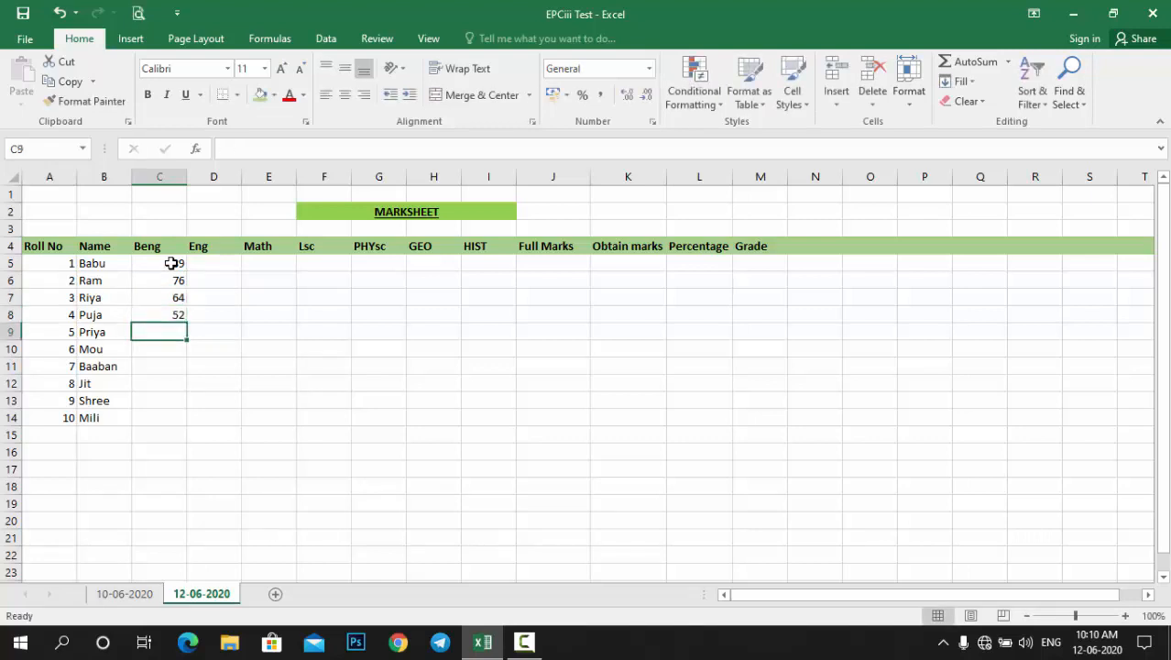
type("43")
key("Return")
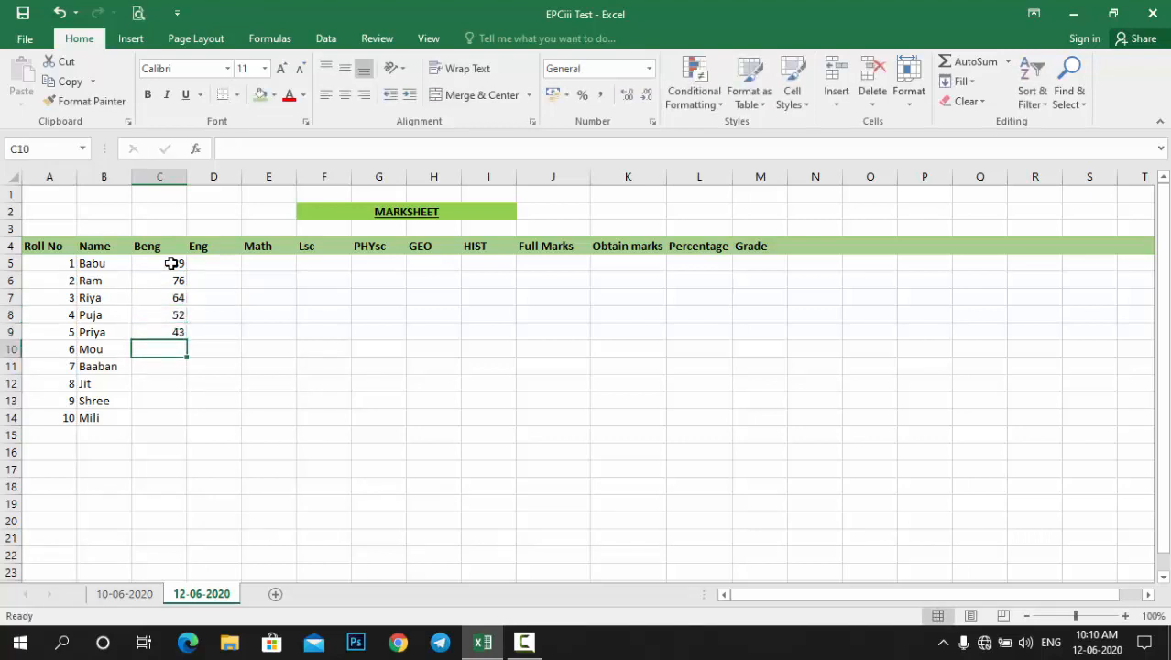
type("18")
key("Return")
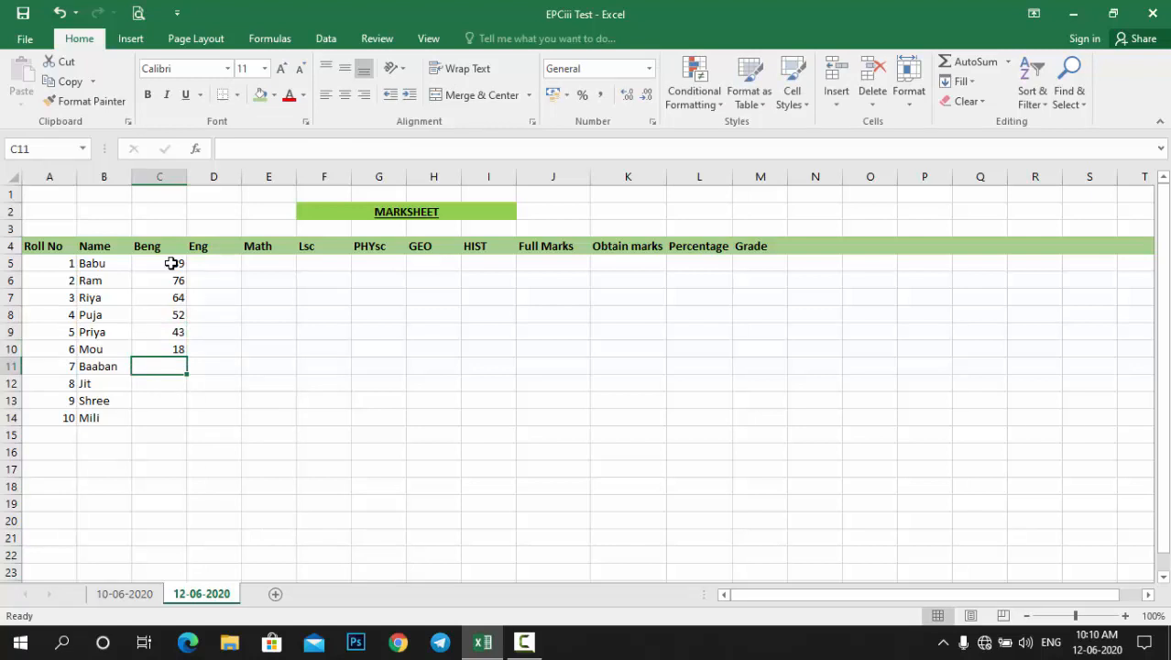
type("45")
key("Return")
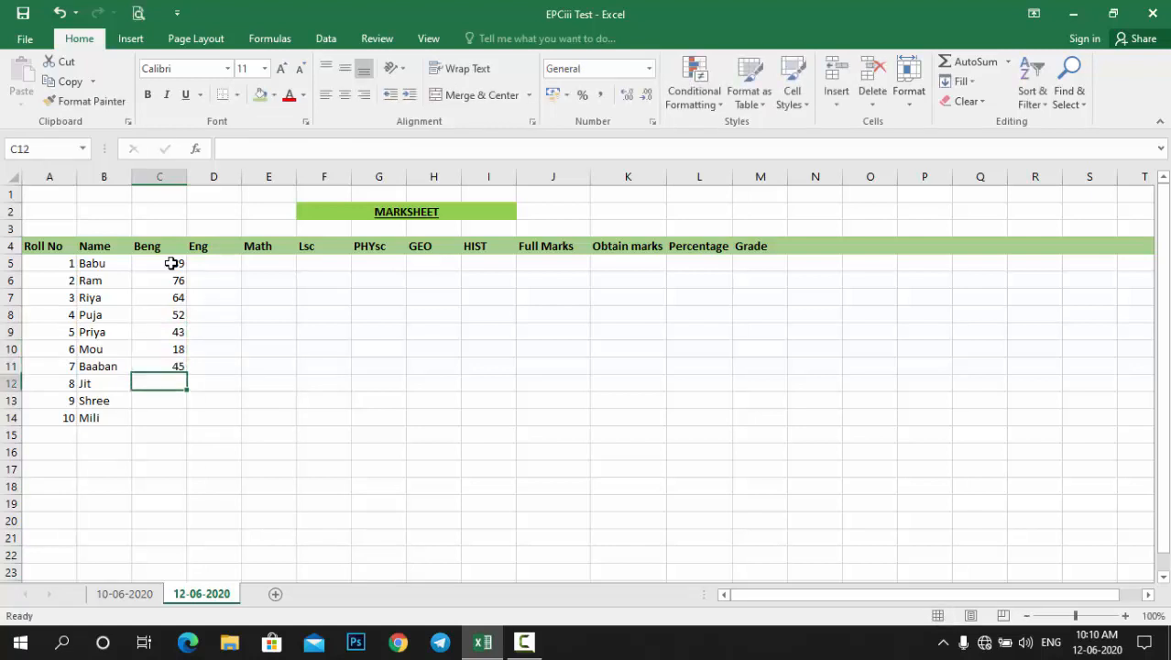
type("48")
key("Return")
type("67")
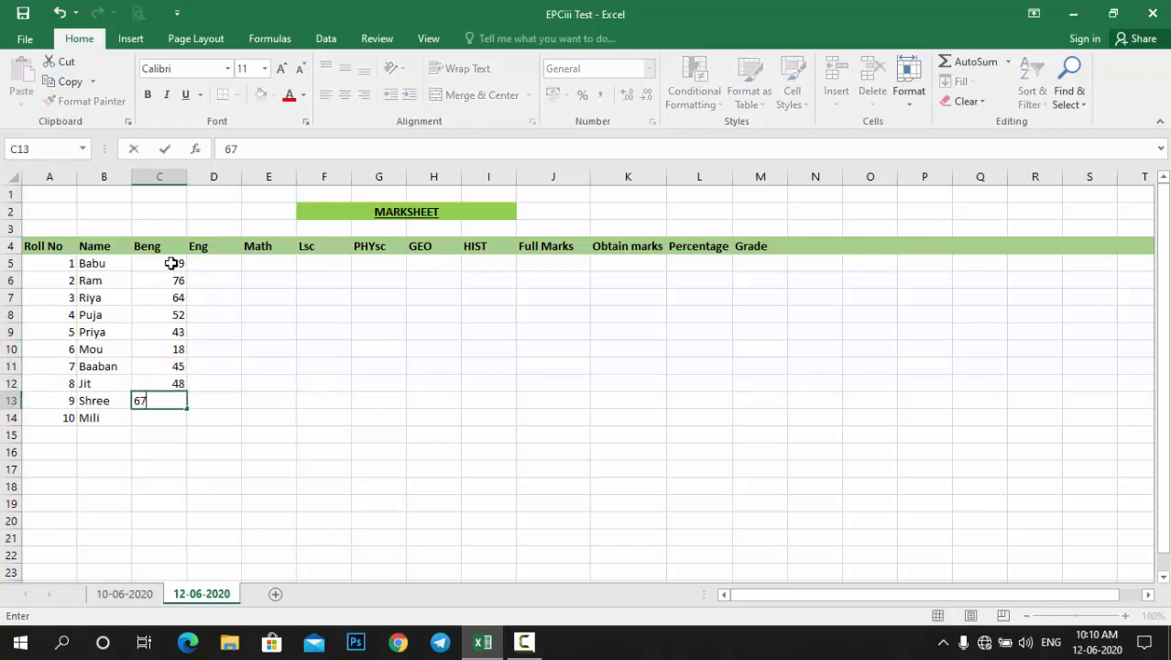
key("Return")
type("85")
key("Return")
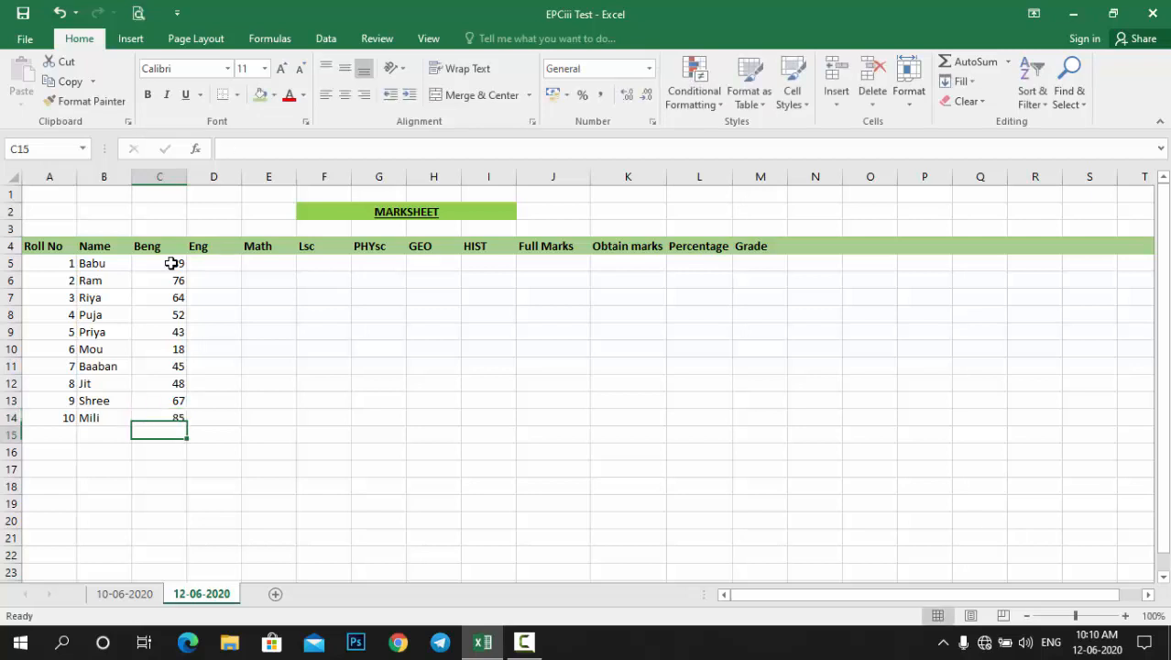
- Enter the Eng marks 90, 75, 61, 43, 82, 57, 64, 83, 49 and 46 in cells D5 to D14
left_click(217, 264)
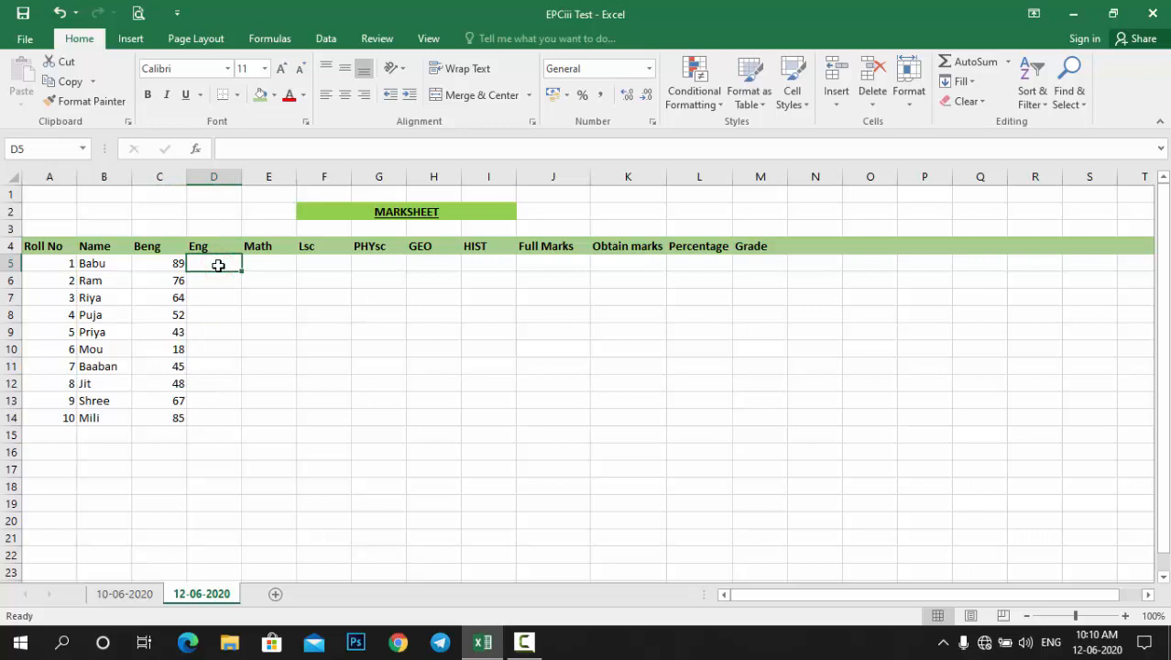
type("90")
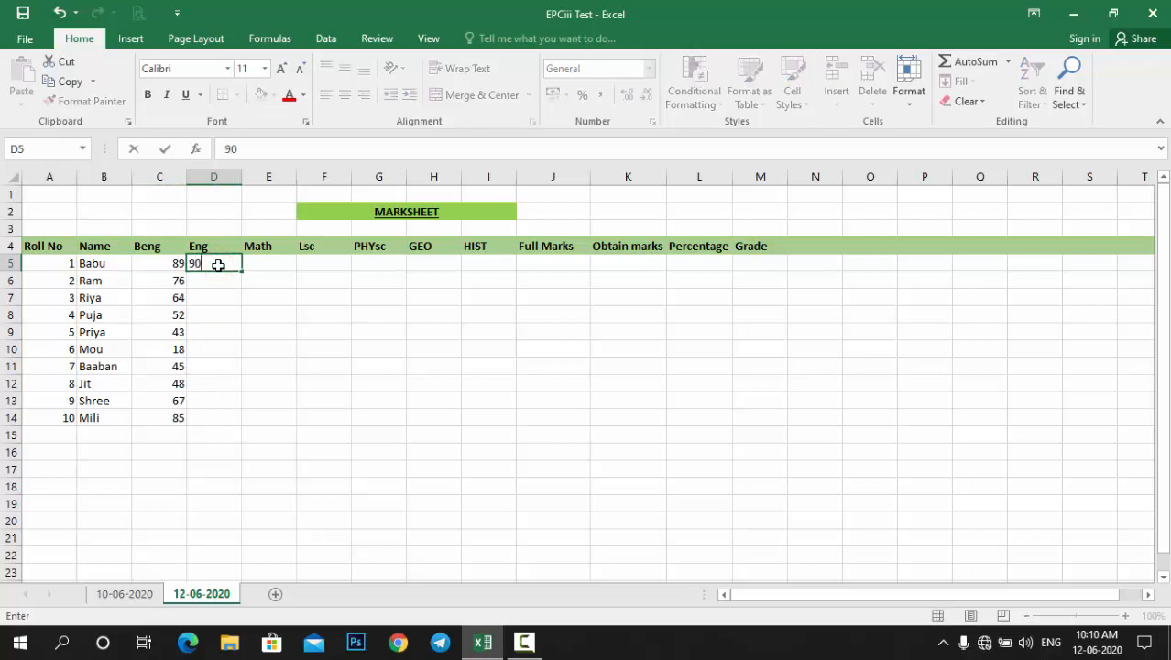
key("Return")
type("75")
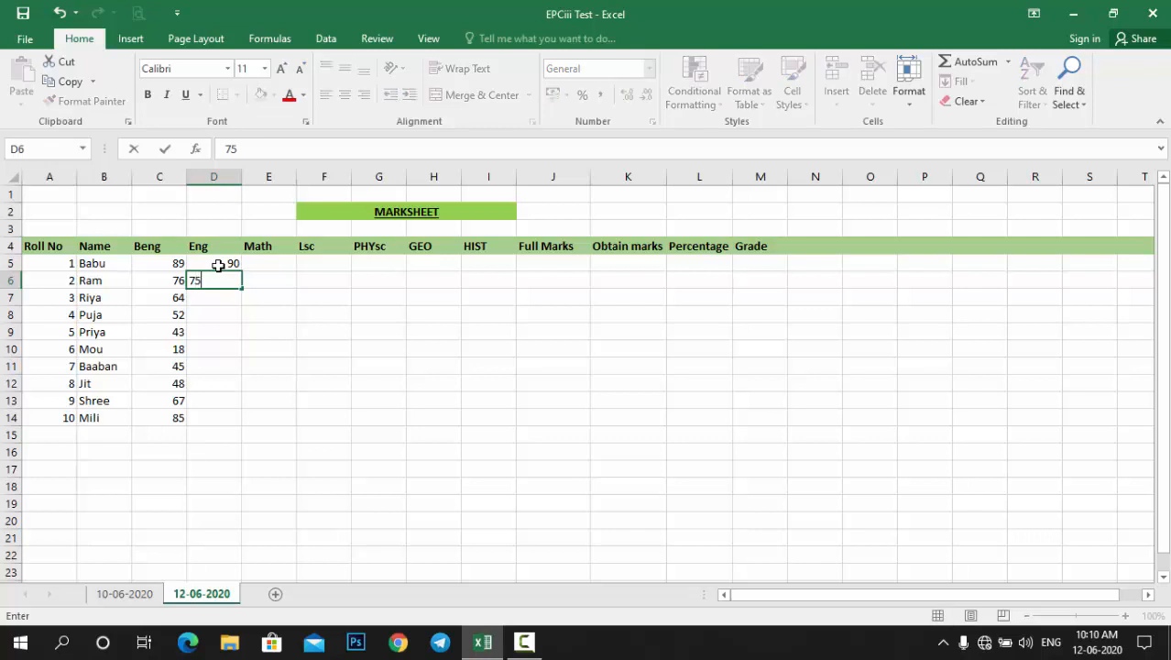
key("Return")
type("61")
key("Return")
type("43")
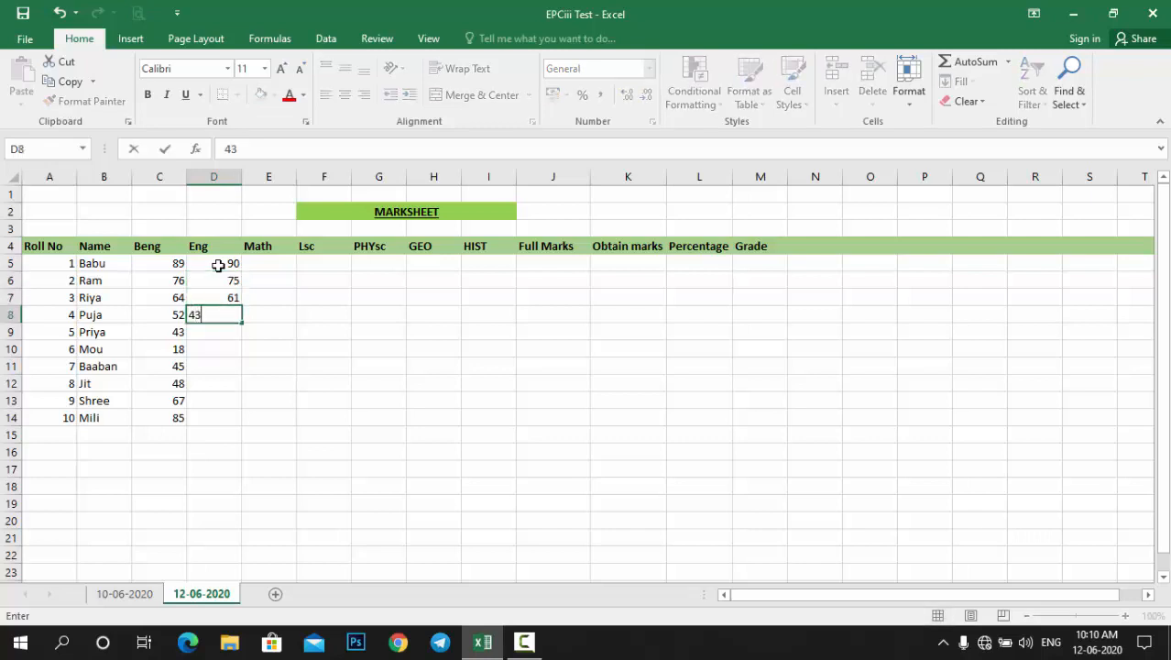
key("Return")
type("82")
key("Return")
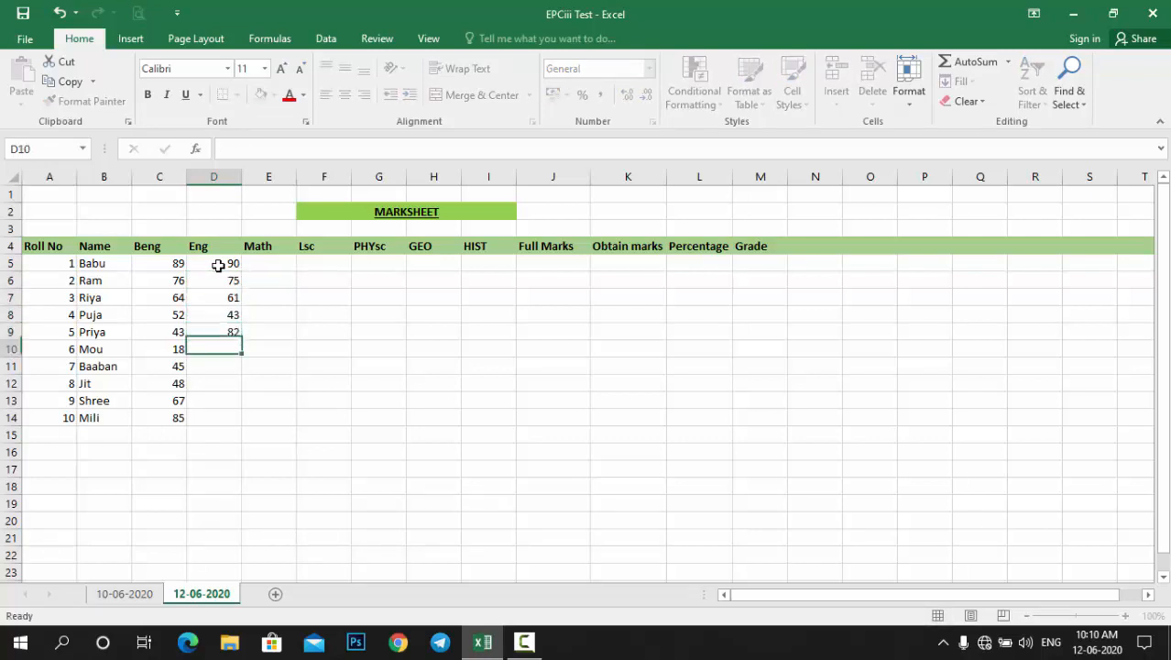
type("57")
key("Return")
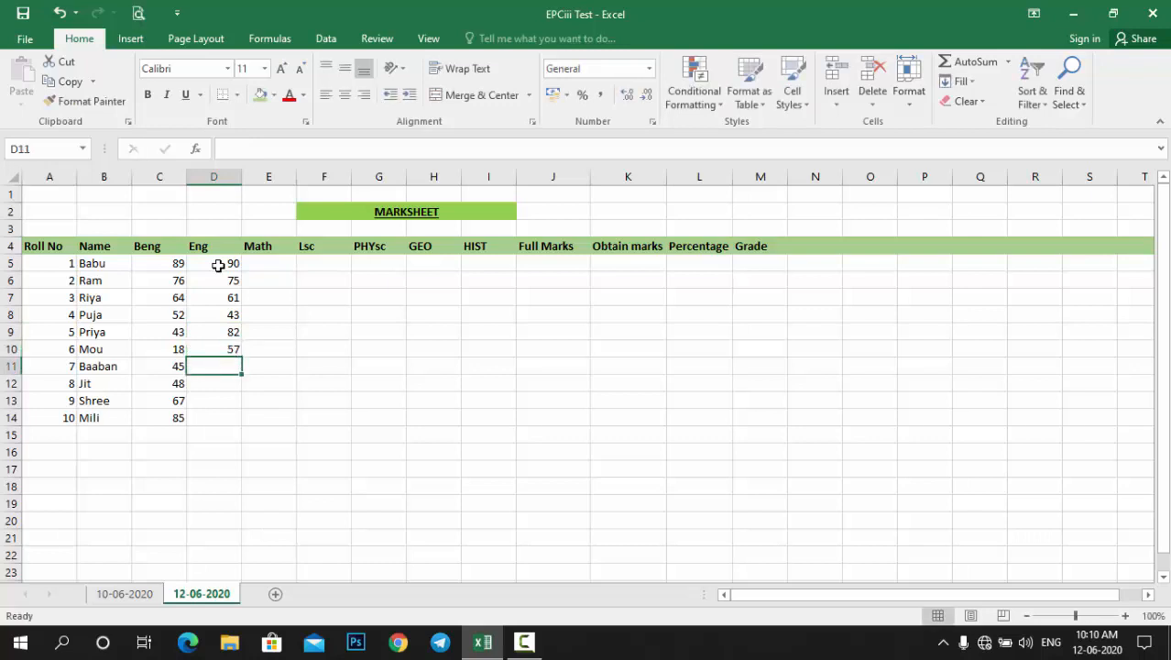
type("954")
key("Return")
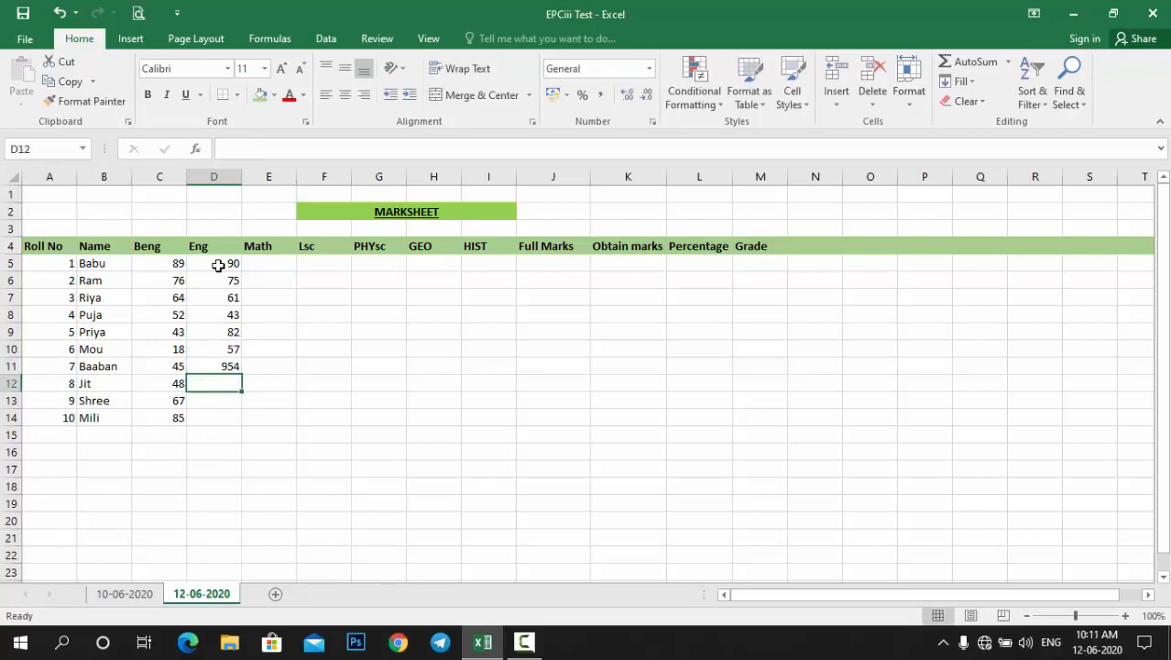
left_click(221, 367)
type("64")
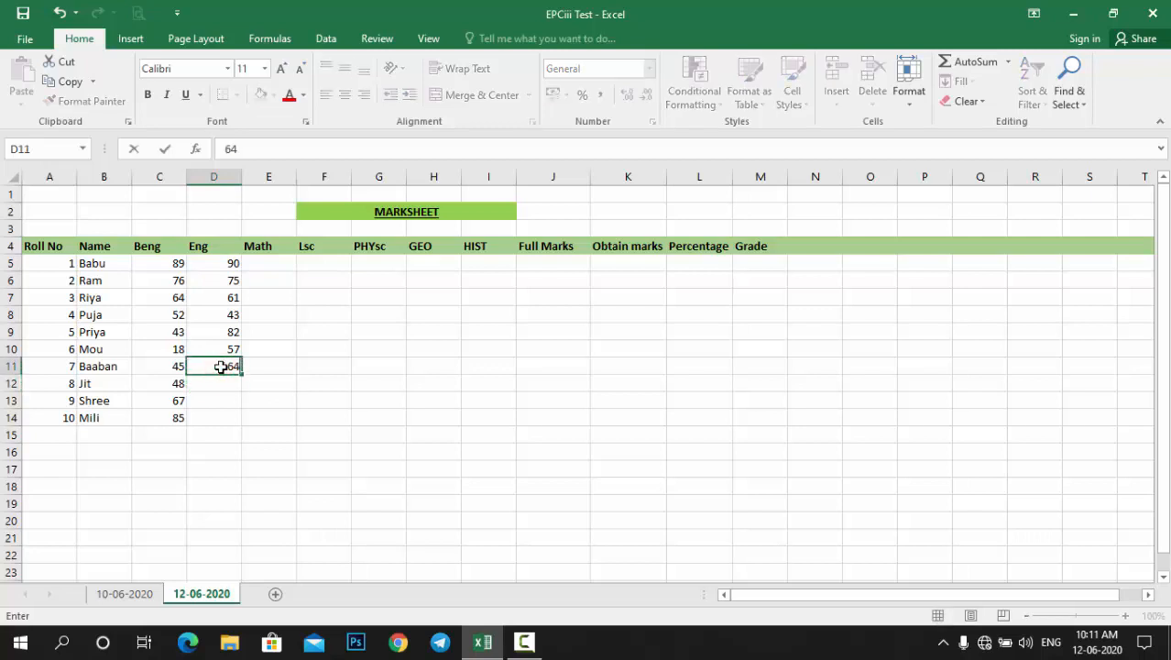
key("Return")
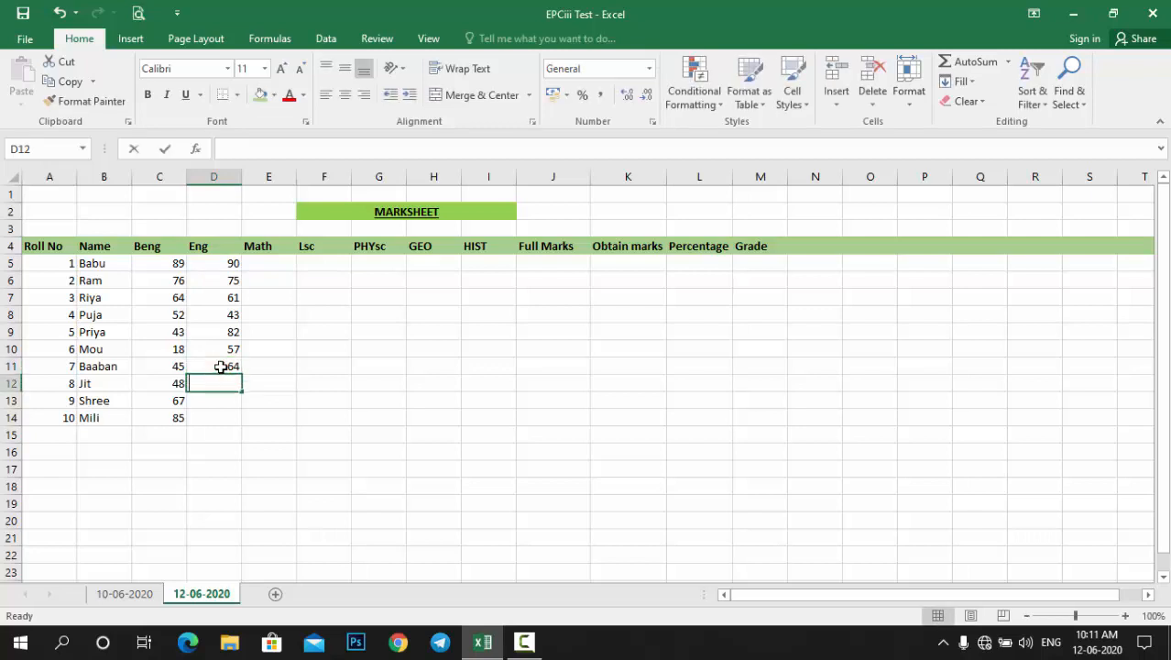
type("83")
key("Return")
type("4")
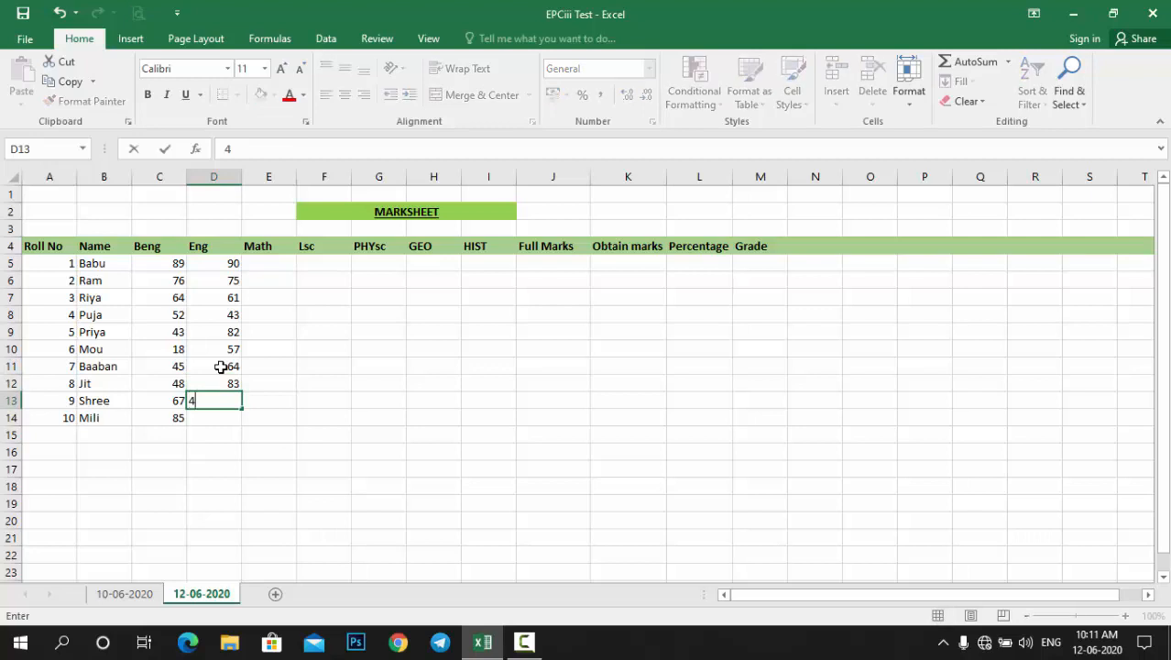
type("9")
key("Return")
type("46")
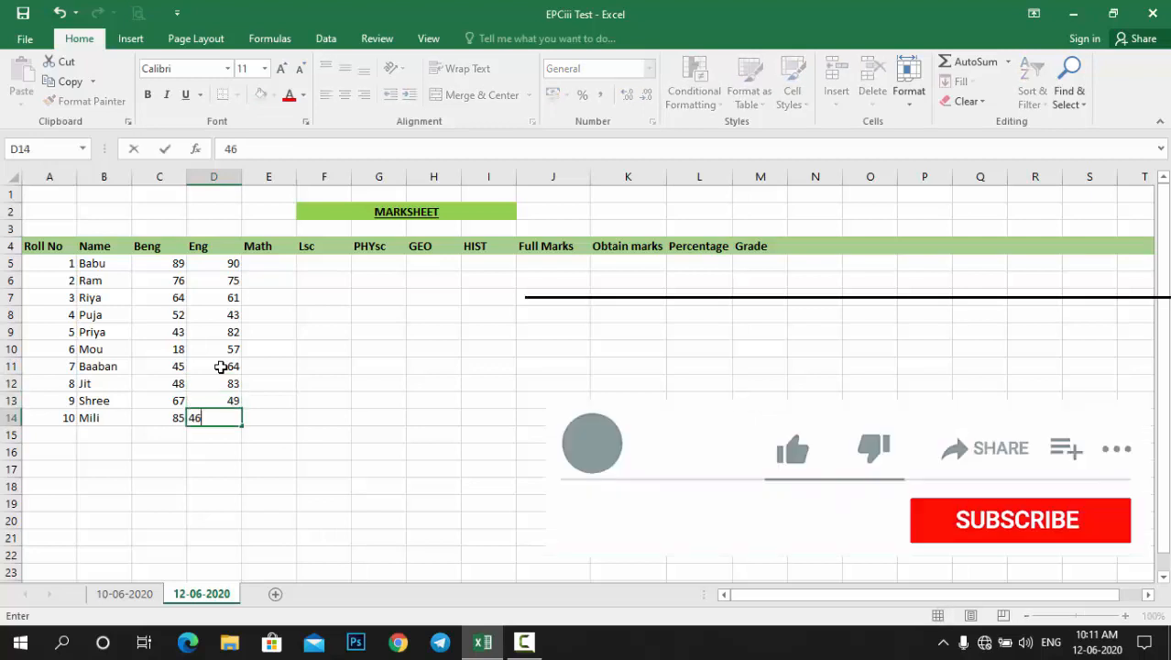
key("Return")
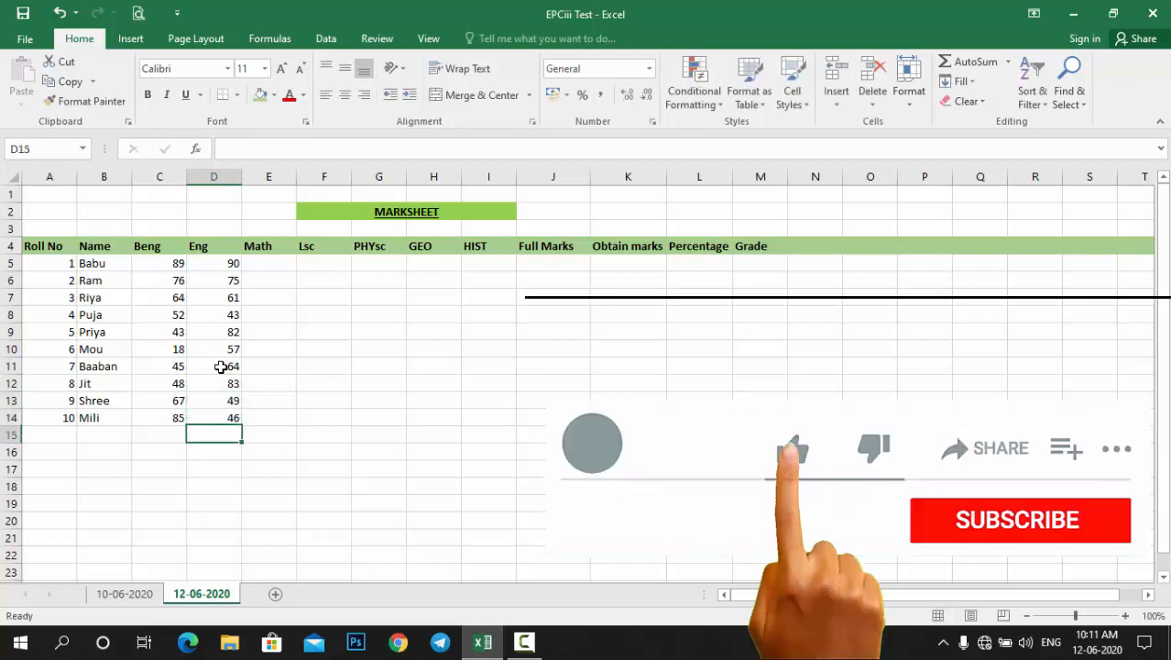
- Enter the Math marks 73, 49, 81, 43, 67, 80, 49, 68, 88 and 75 in cells E5 to E14
left_click(277, 265)
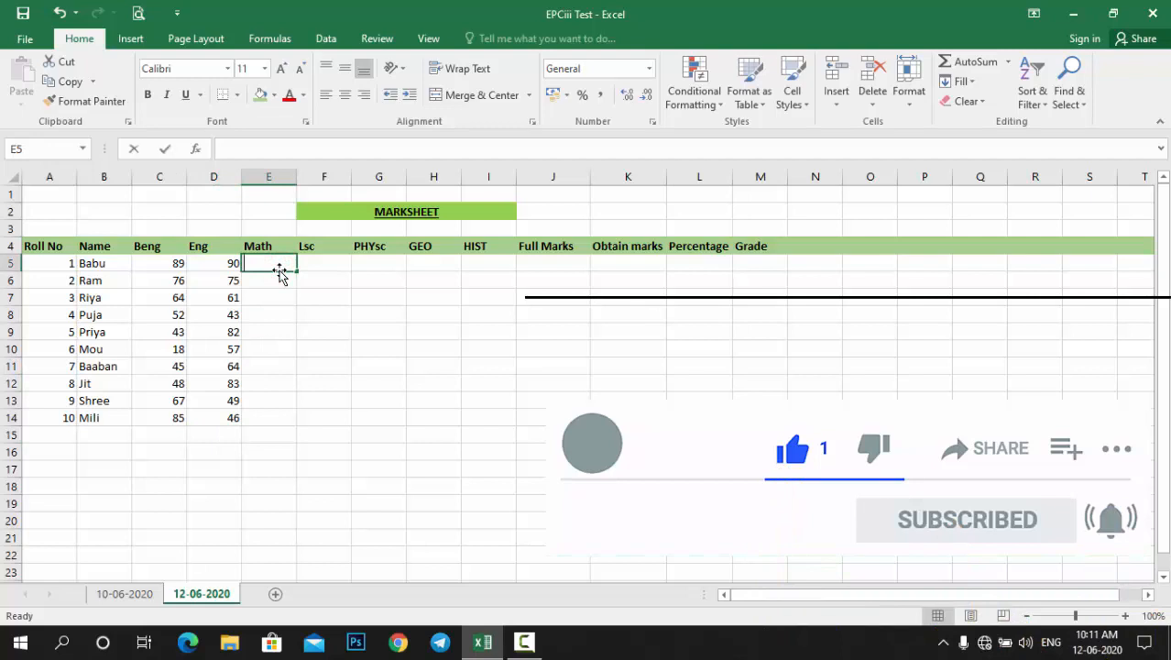
type("73")
key("Return")
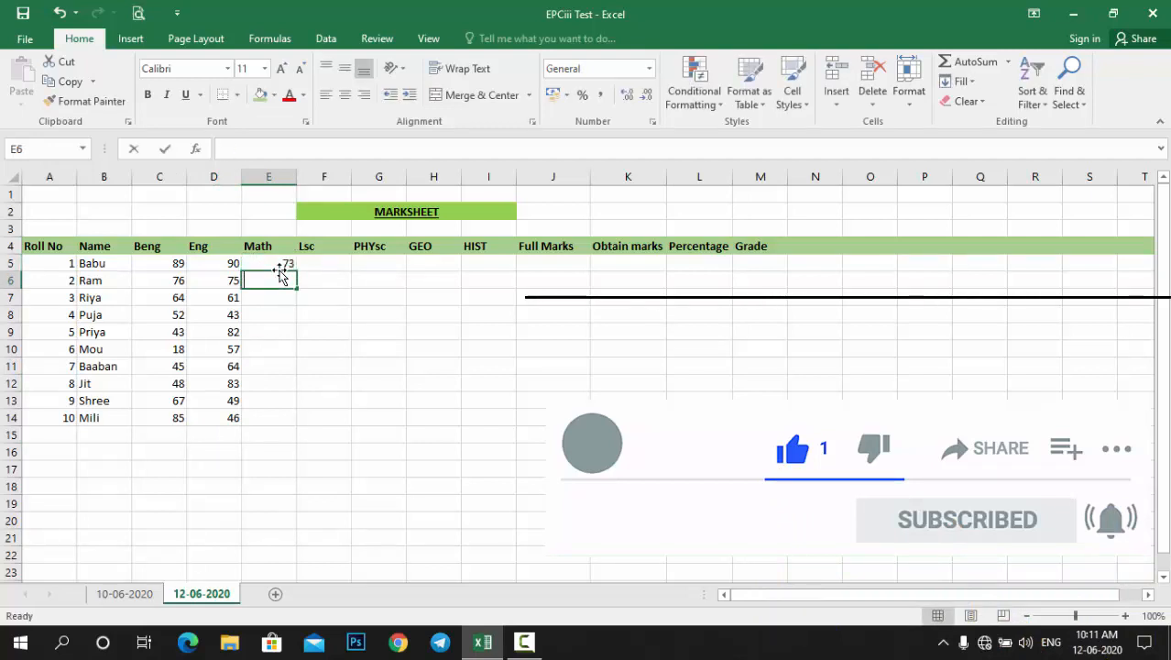
type("69")
key("Return")
type("8")
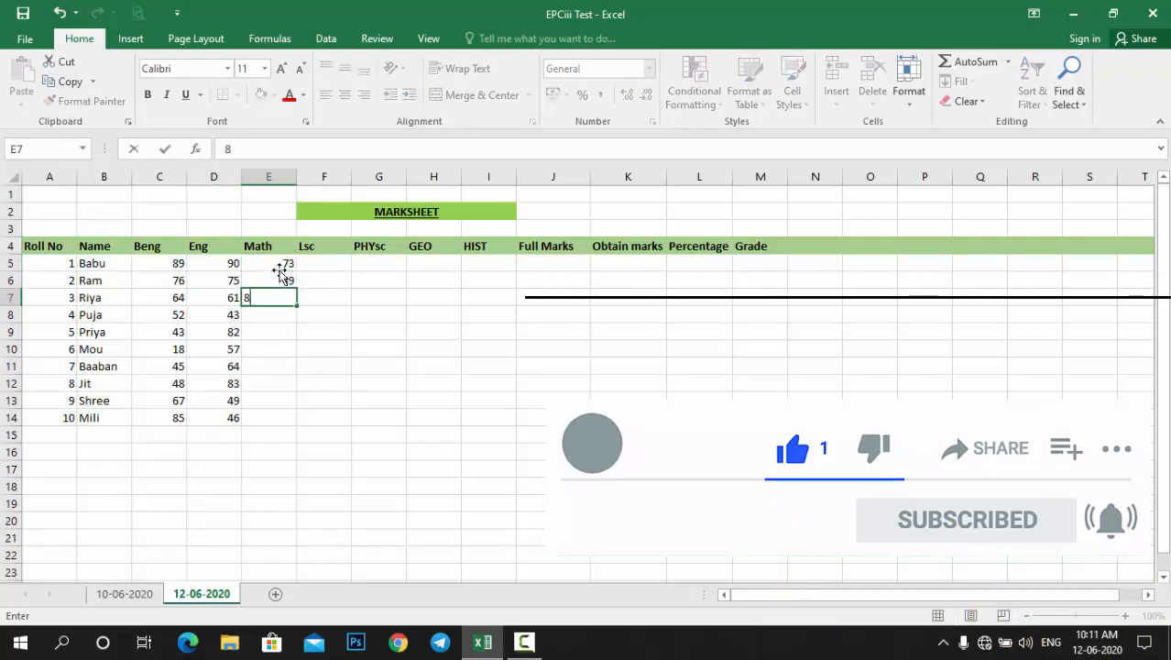
type("1")
key("Return")
type("43")
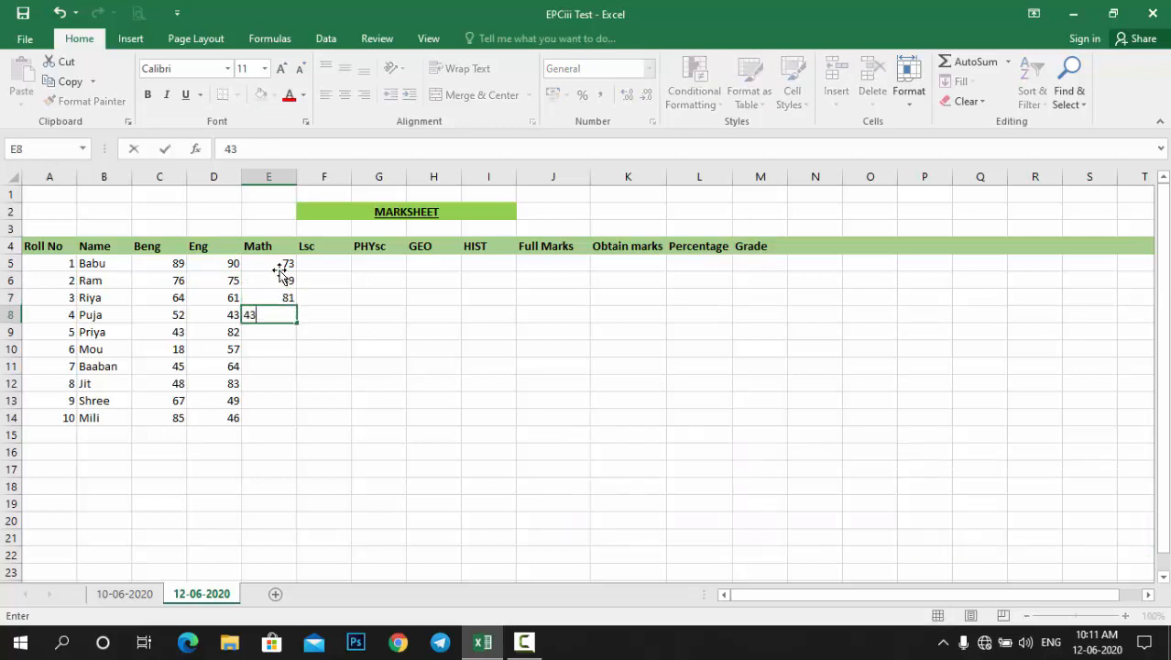
key("Return")
type("67")
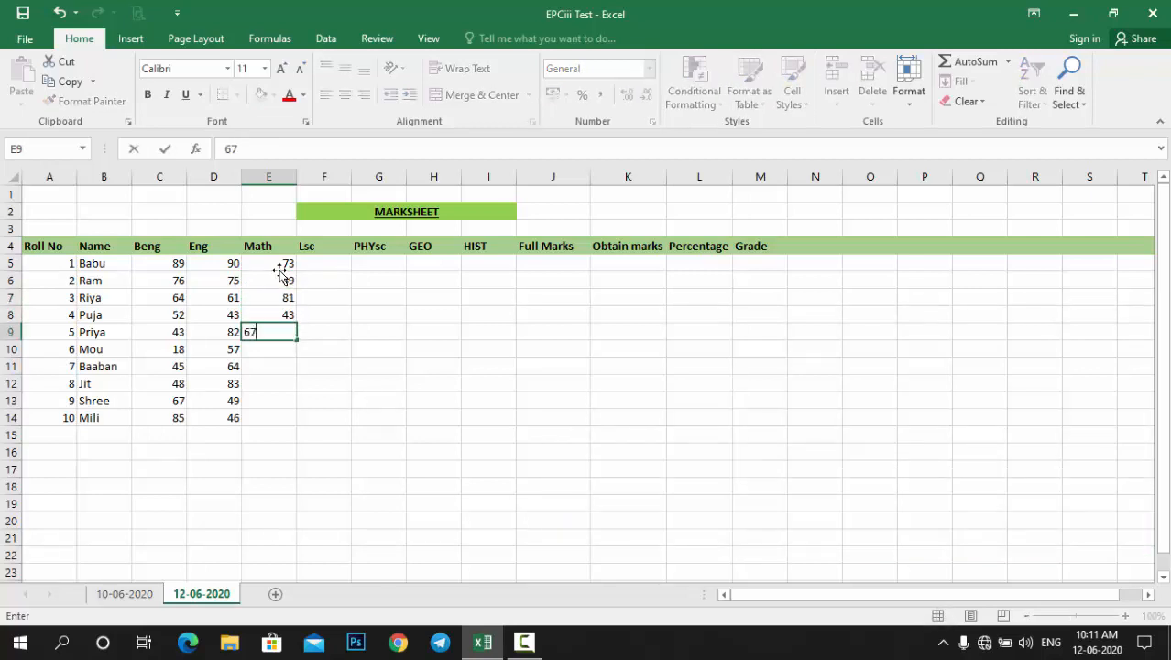
key("Return")
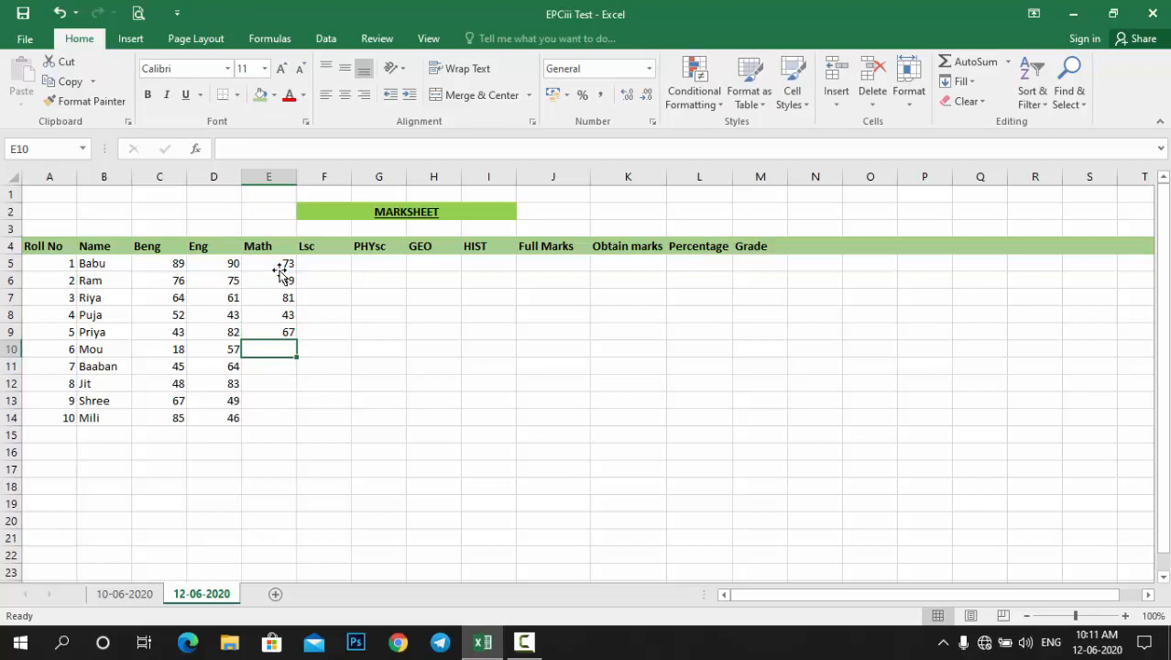
type("80")
key("Return")
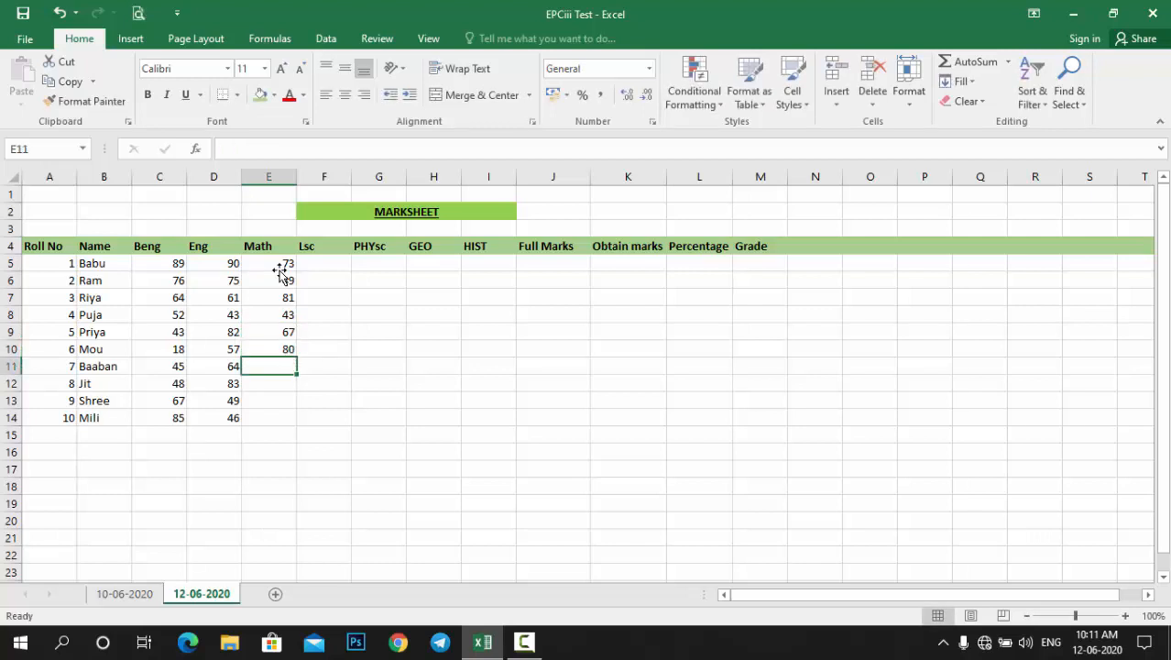
type("49")
key("Return")
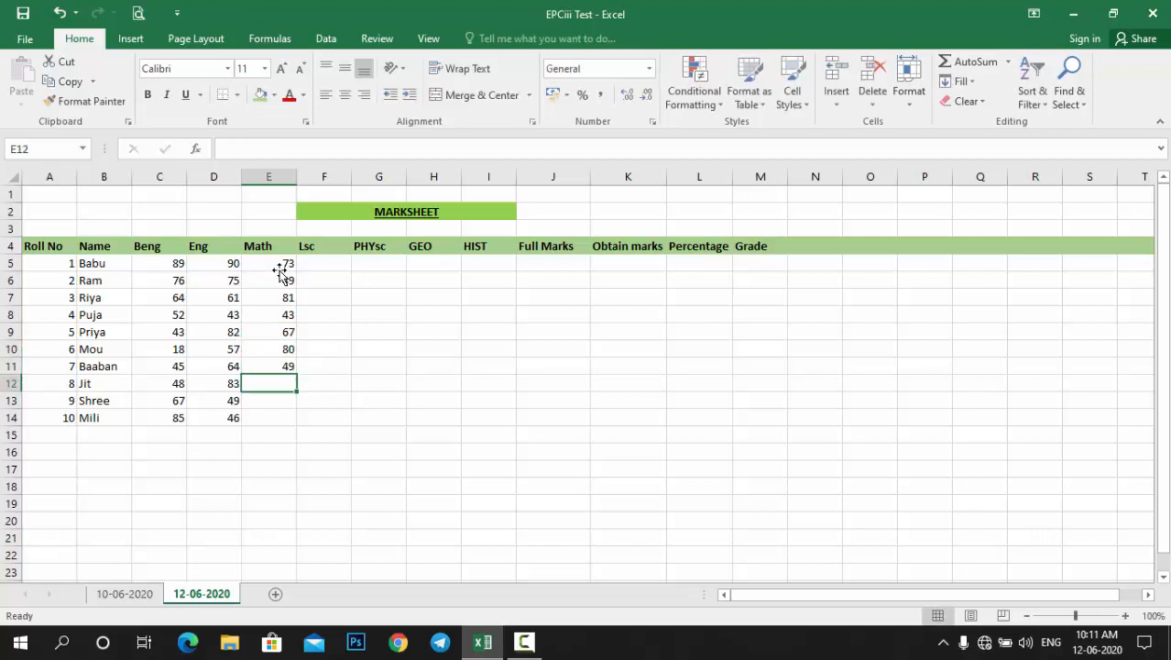
type("68")
key("Return")
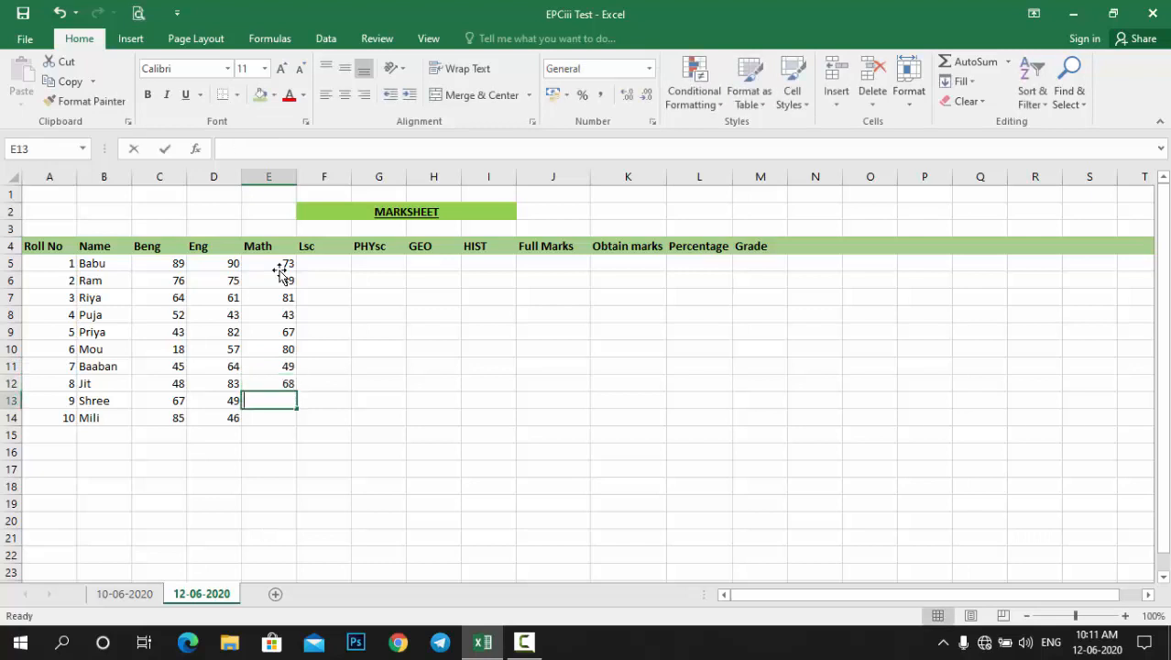
type("88")
key("Return")
type("75")
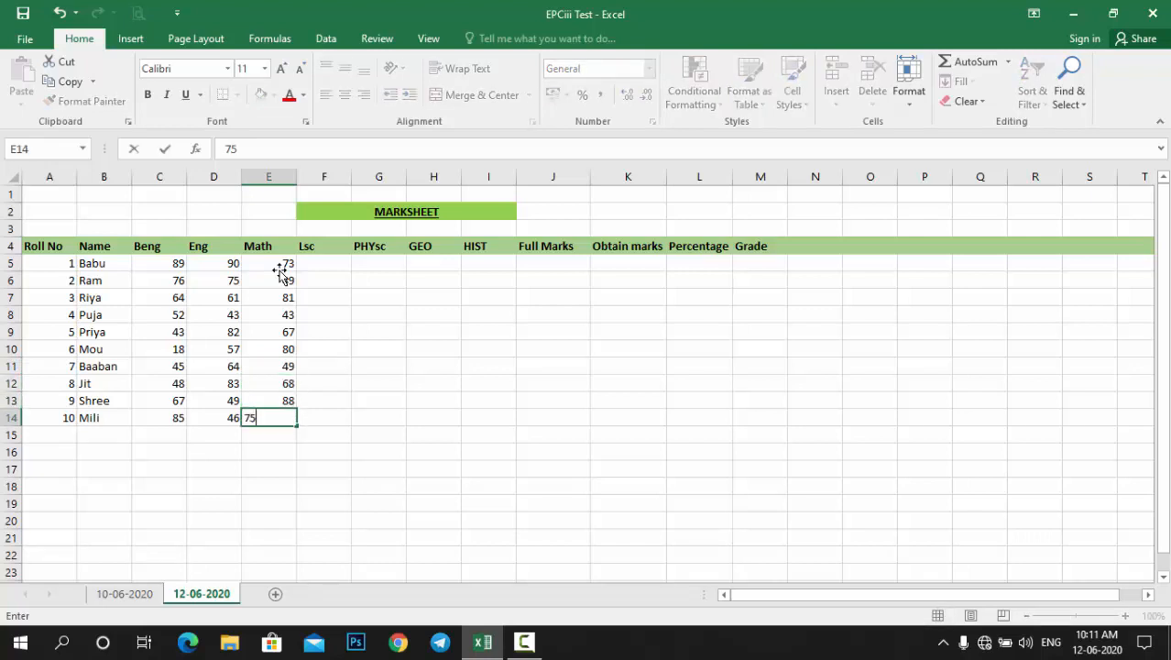
key("Return")
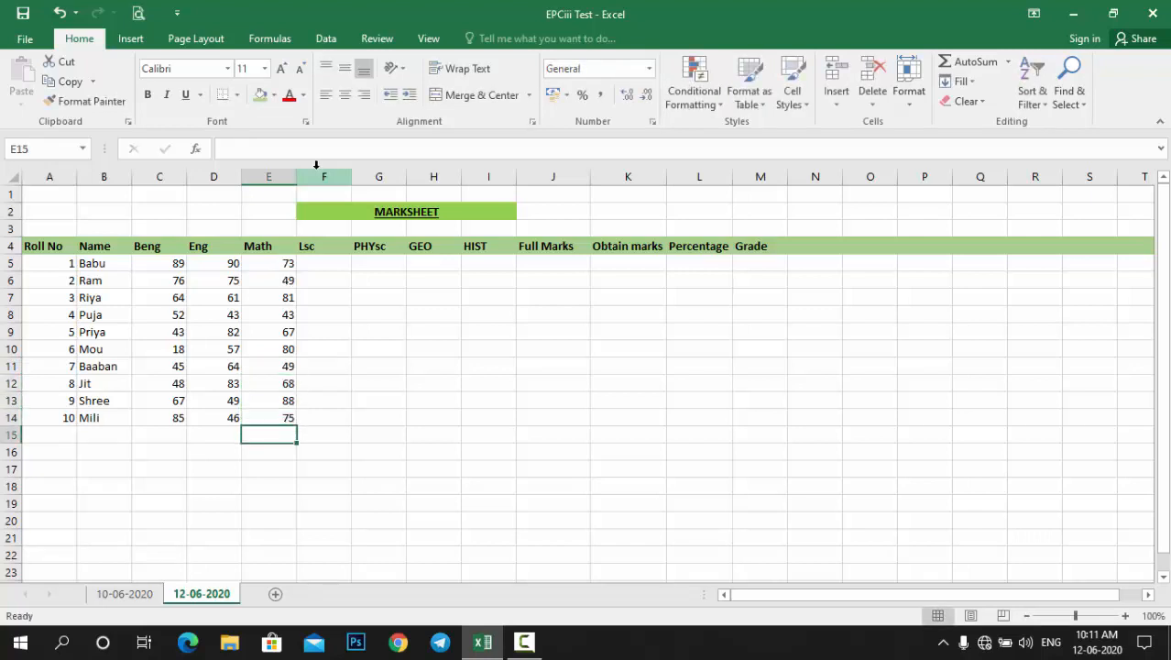
- Enter the Lsc marks 46, 43, 64, 75, 76, 74, 90, 43, 76 and 84 in cells F5 to F14
left_click(331, 274)
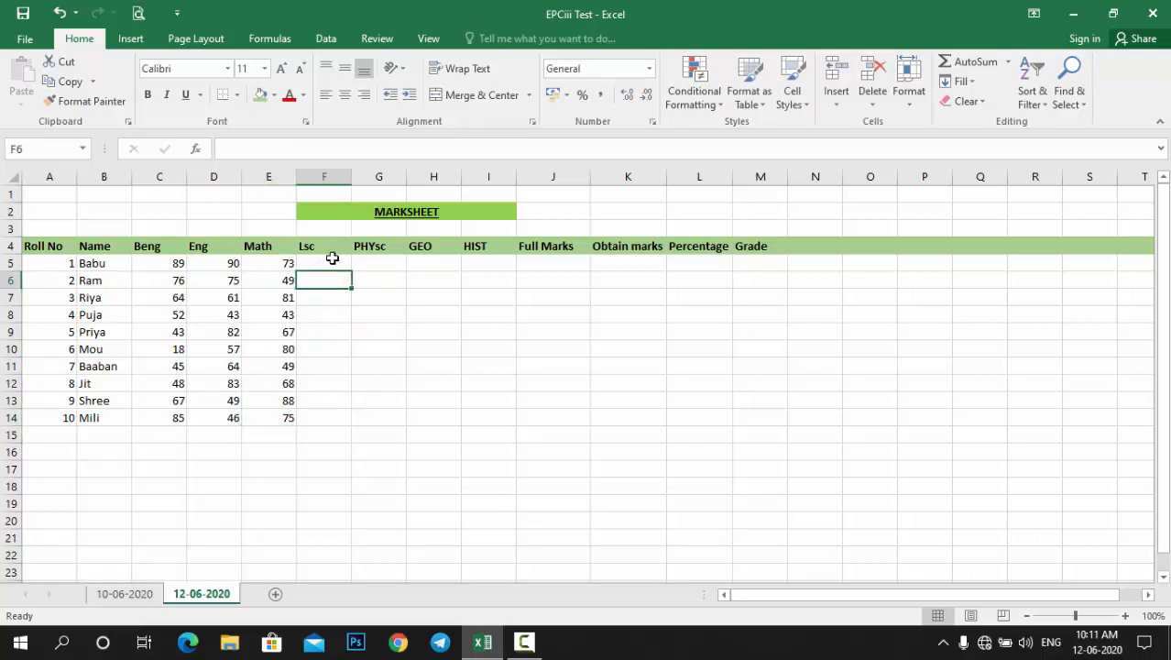
left_click(335, 262)
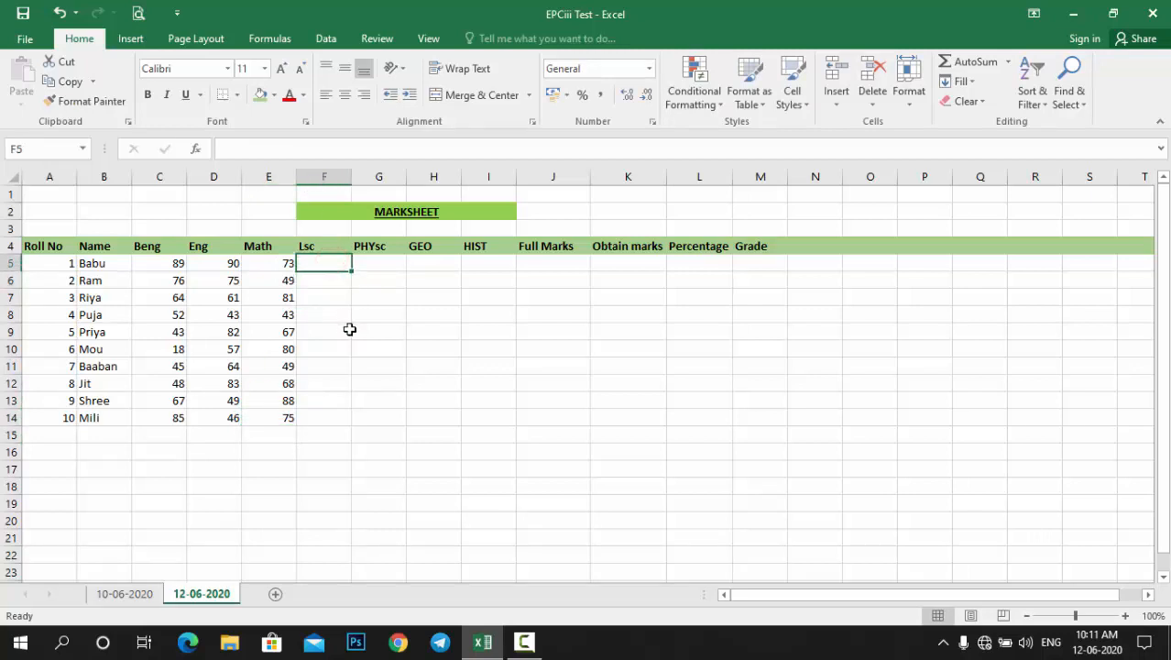
type("46")
key("Return")
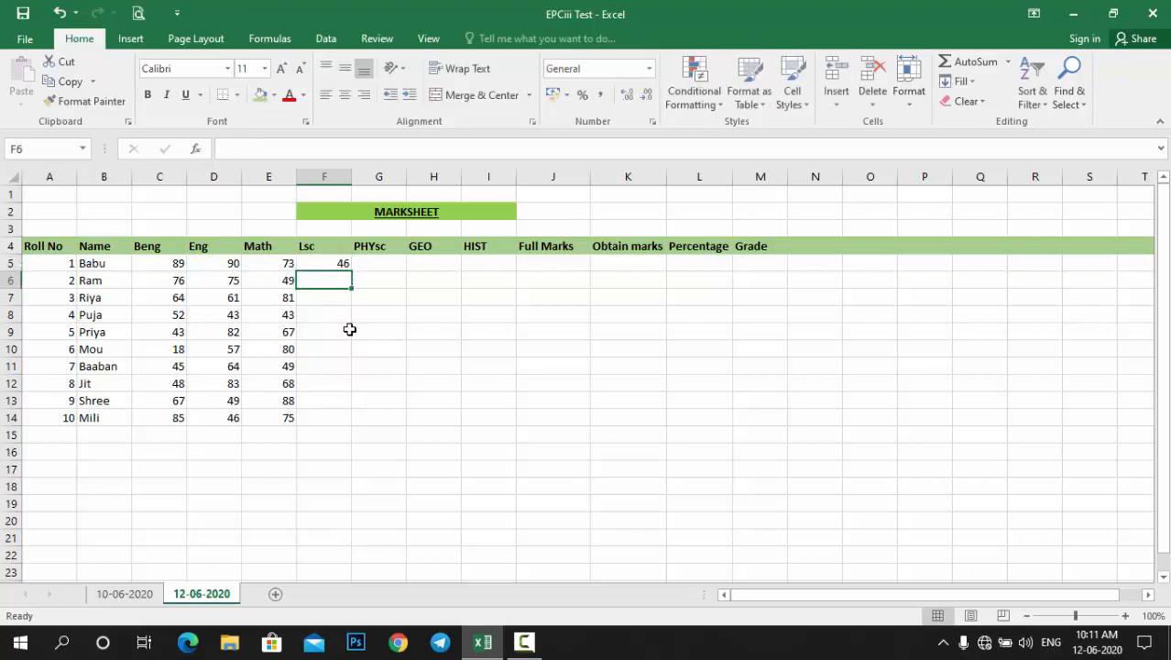
type("43")
key("Return")
type("64")
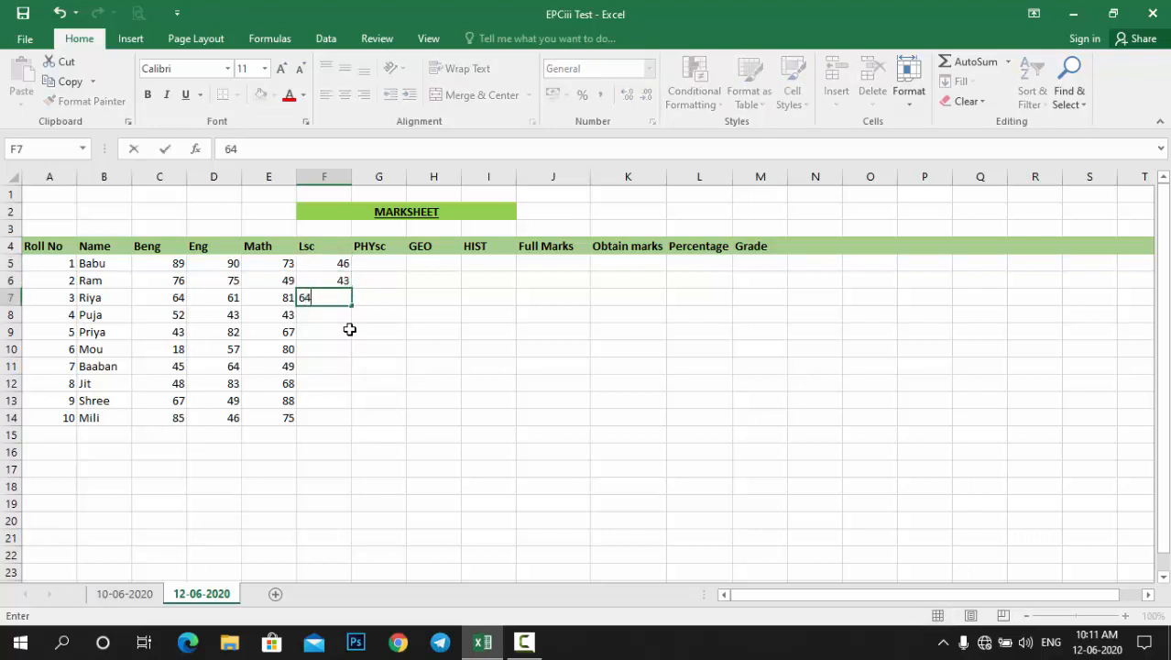
key("Return")
type("75")
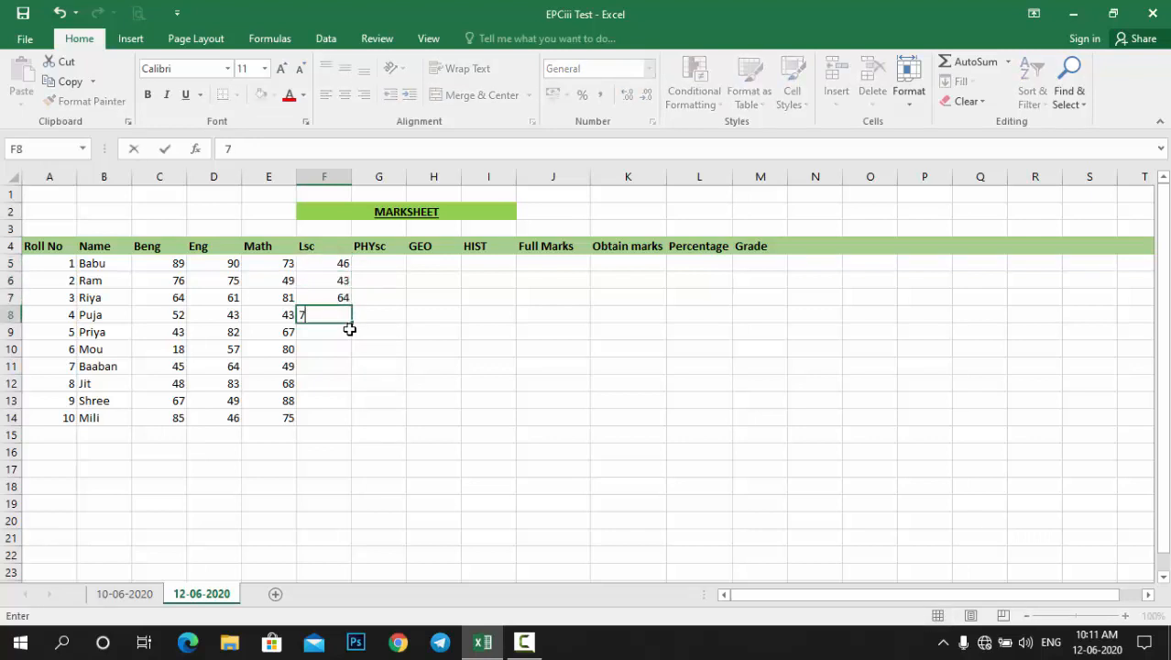
key("Return")
type("76")
key("Return")
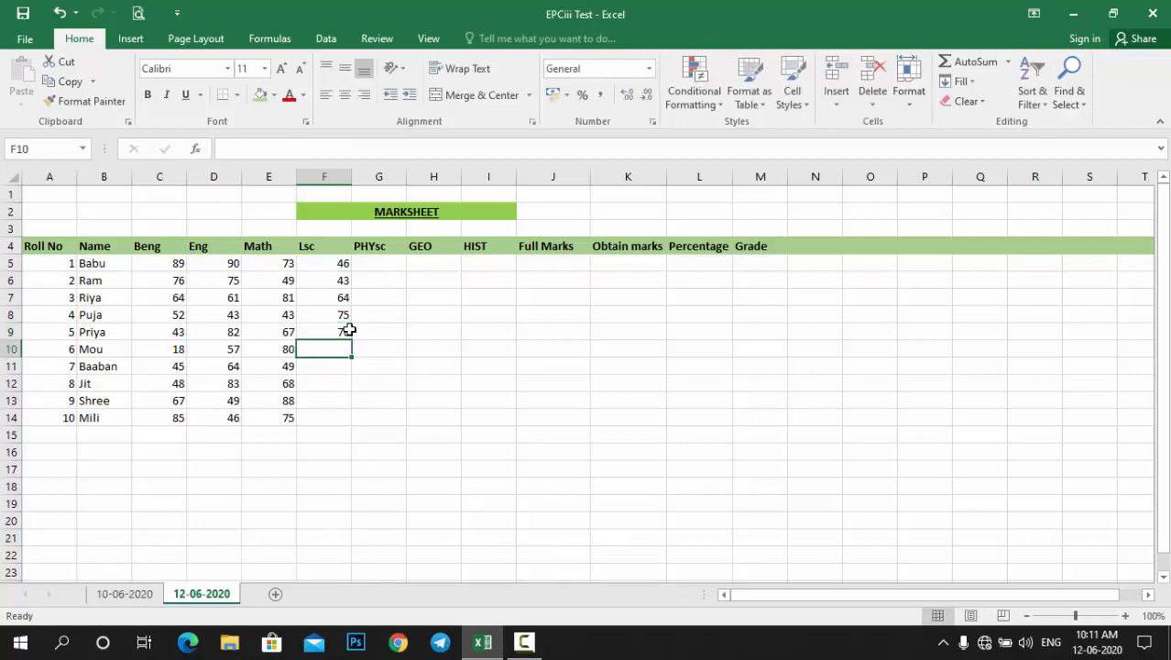
type("74")
key("Return")
type("9")
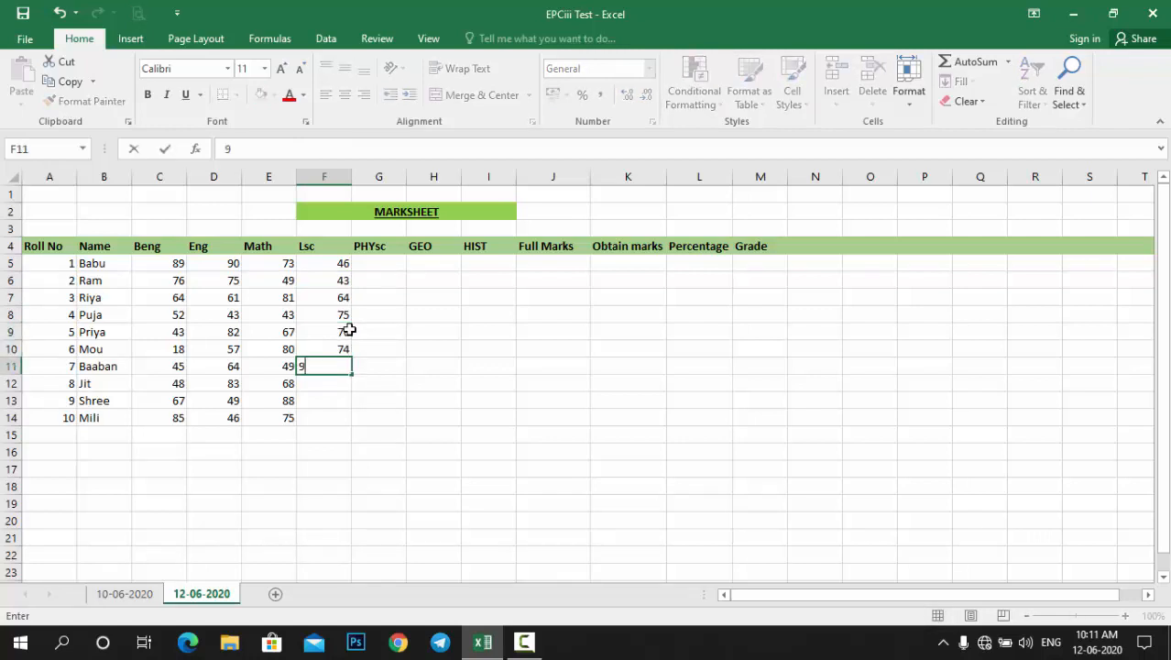
type("0")
key("Return")
type("43")
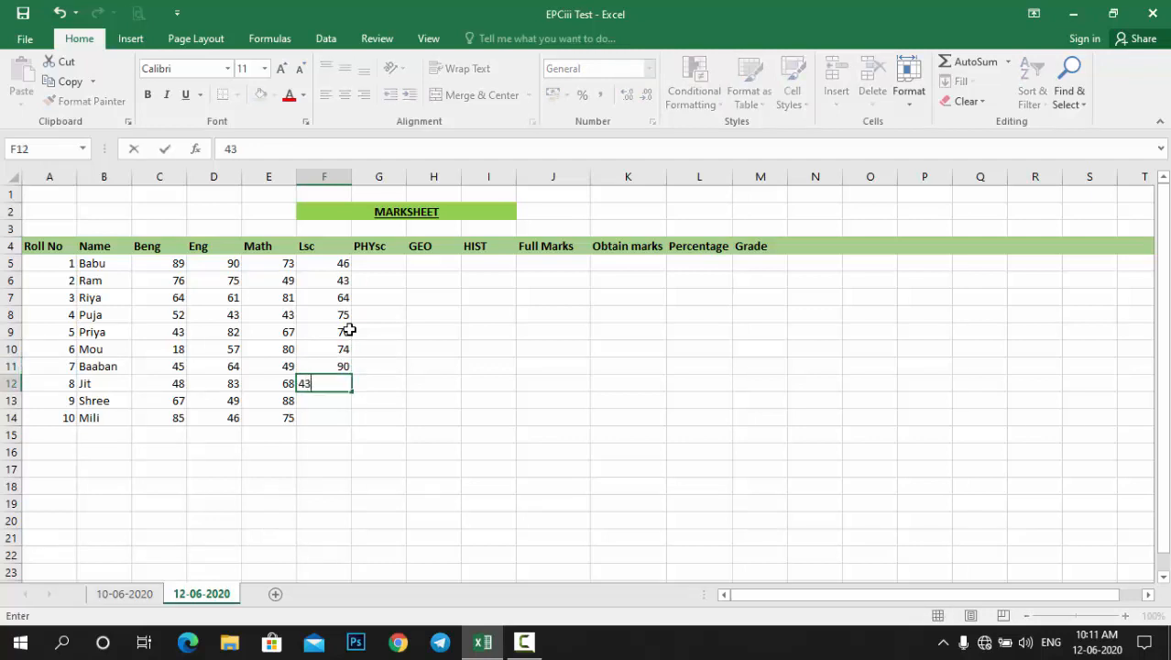
key("Return")
type("76")
key("Return")
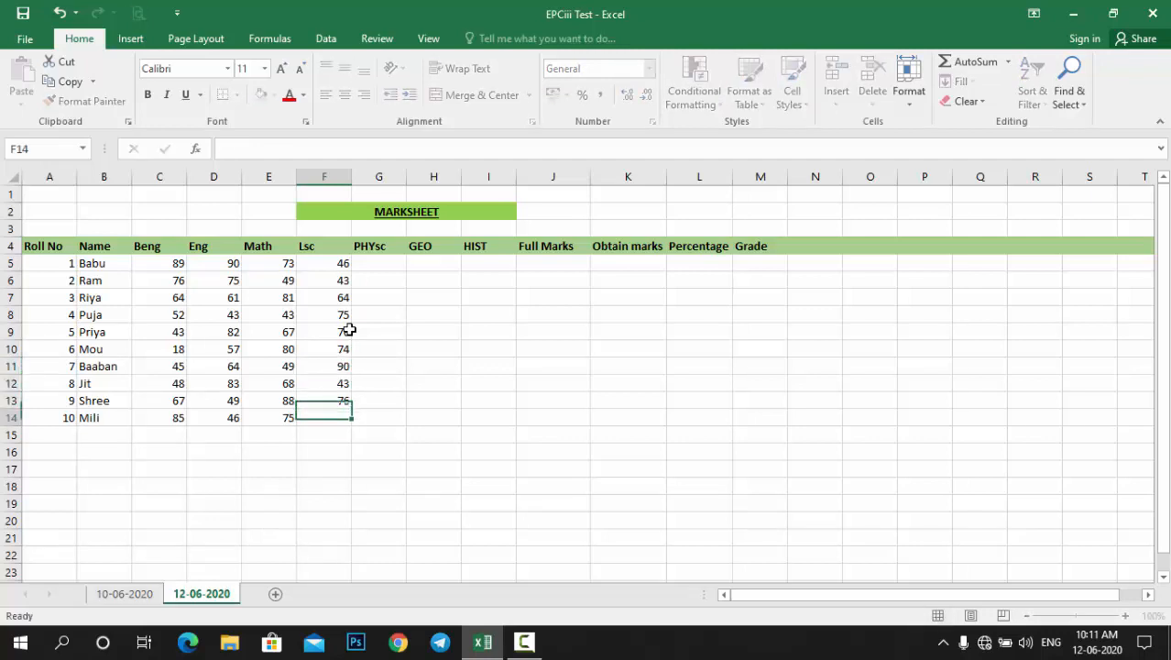
type("84")
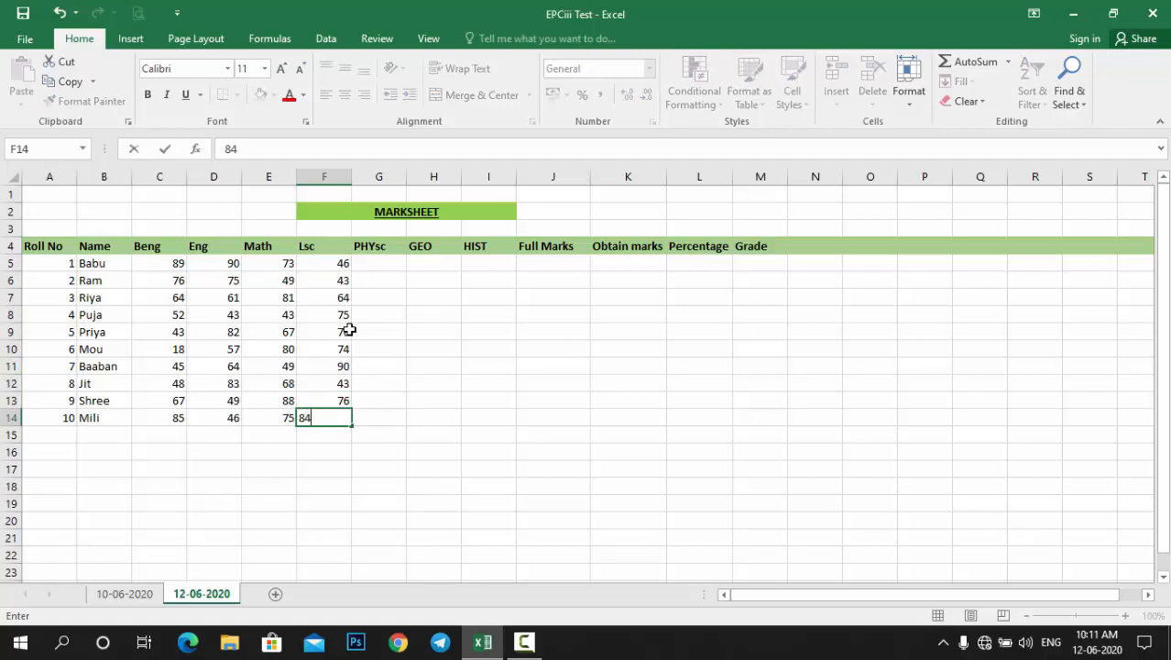
key("Return")
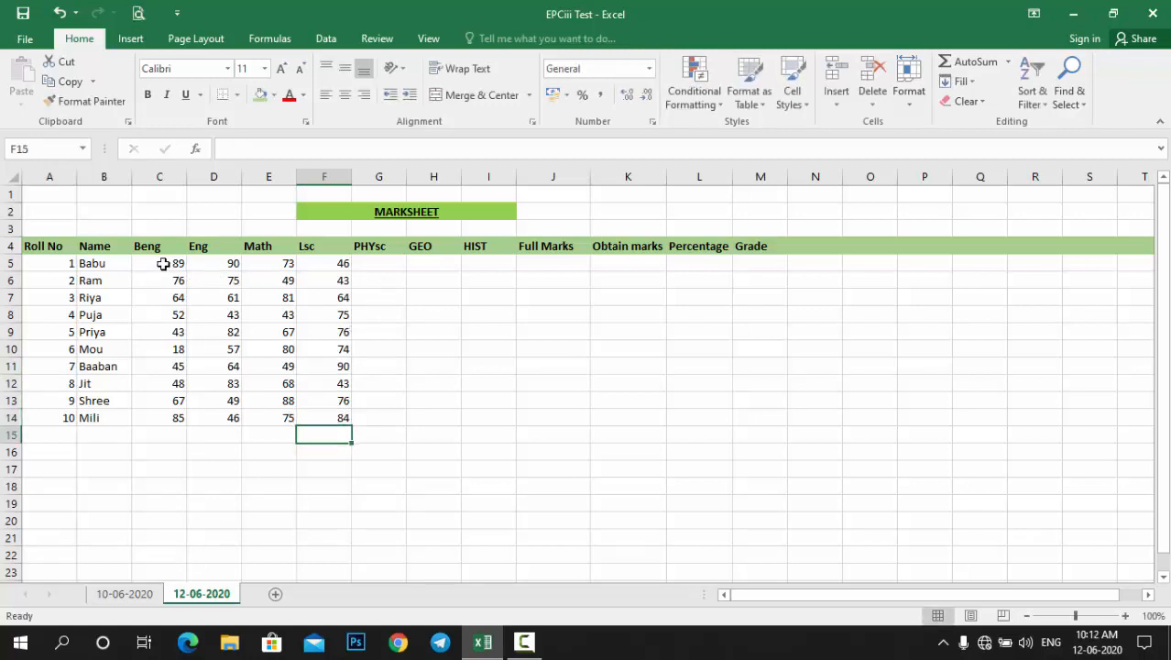
left_click_drag(168, 265, 330, 418)
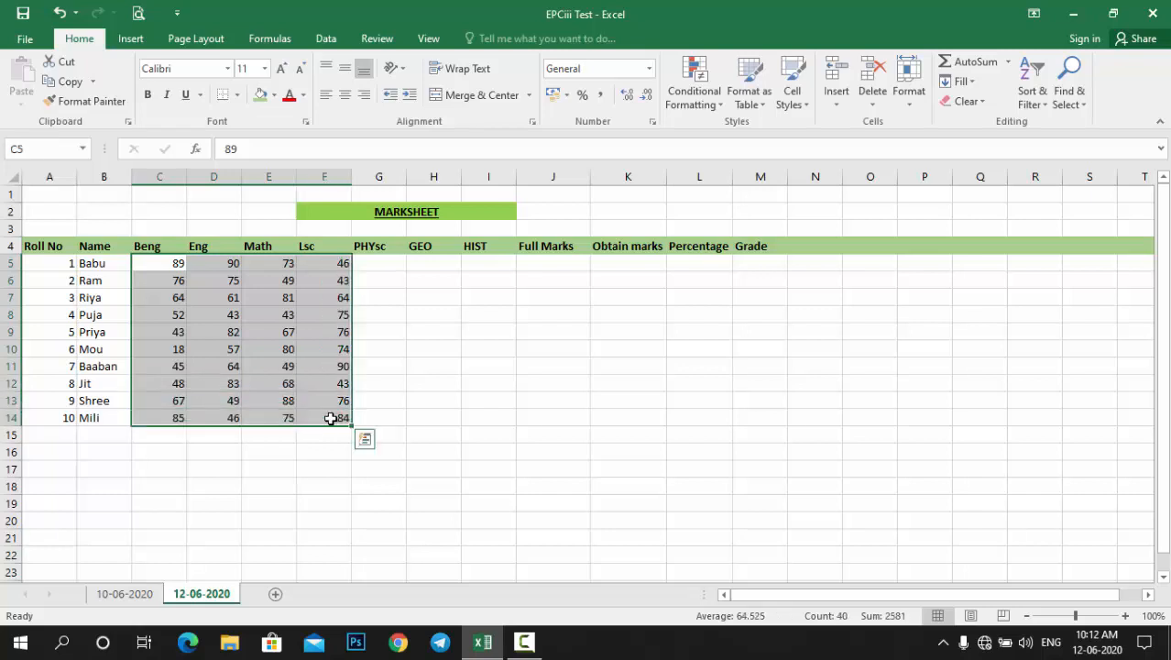
key("ctrl+q")
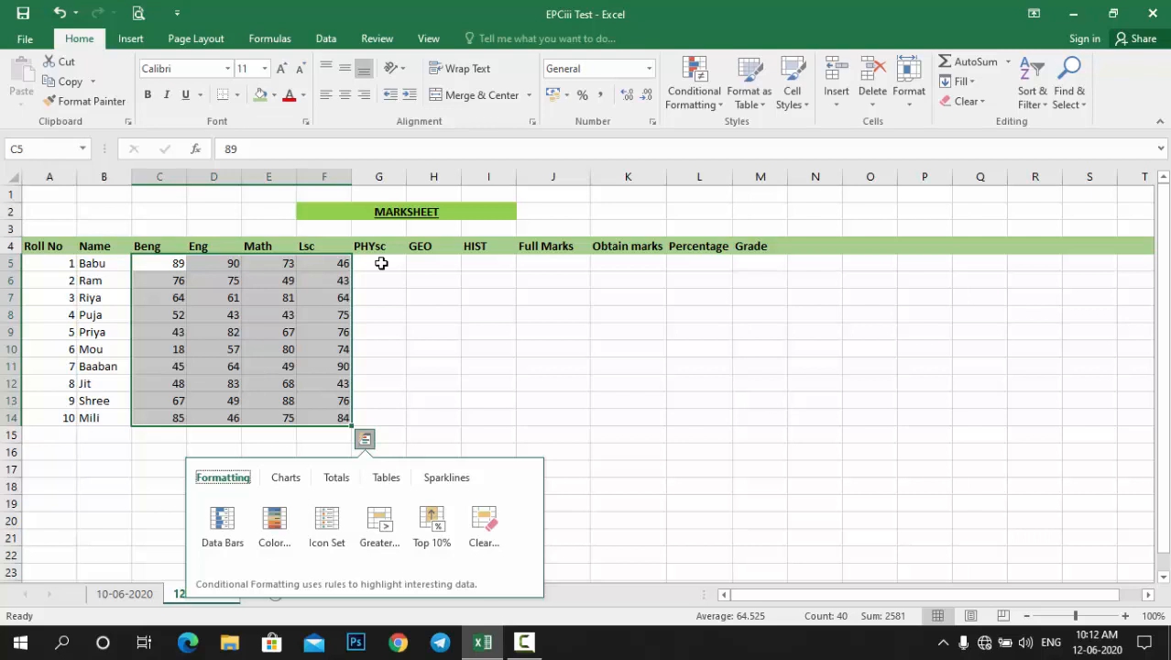
left_click(382, 263)
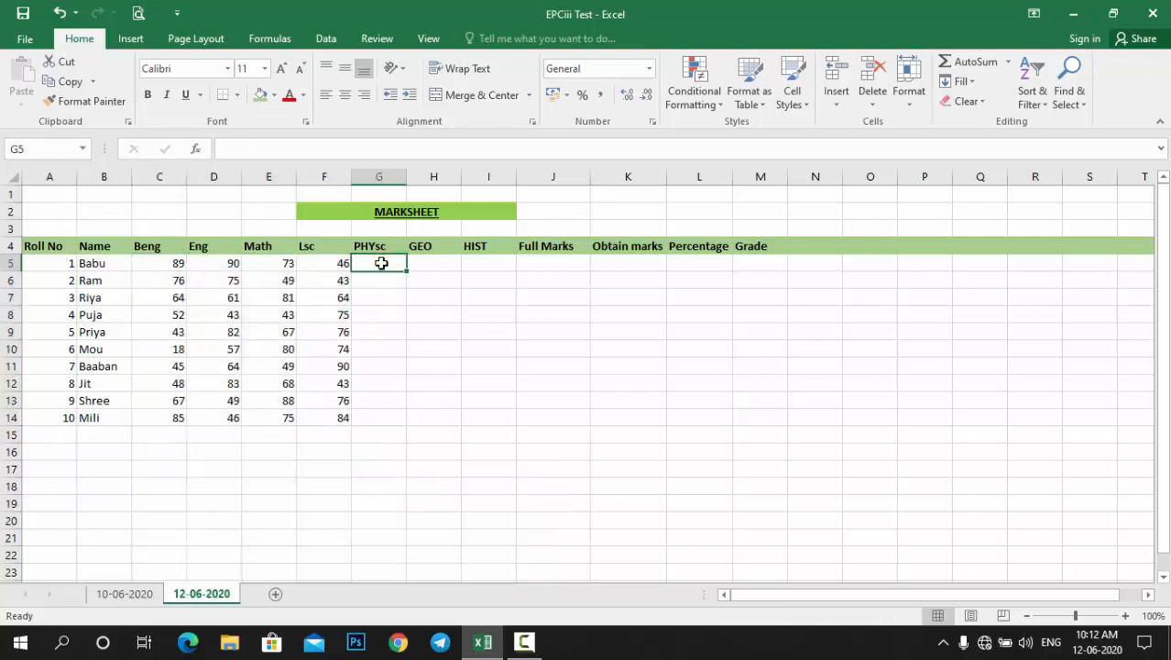
- Copy the marks in C5:F14 and paste them as values starting at G5 under PHYsc
left_click_drag(168, 265, 316, 413)
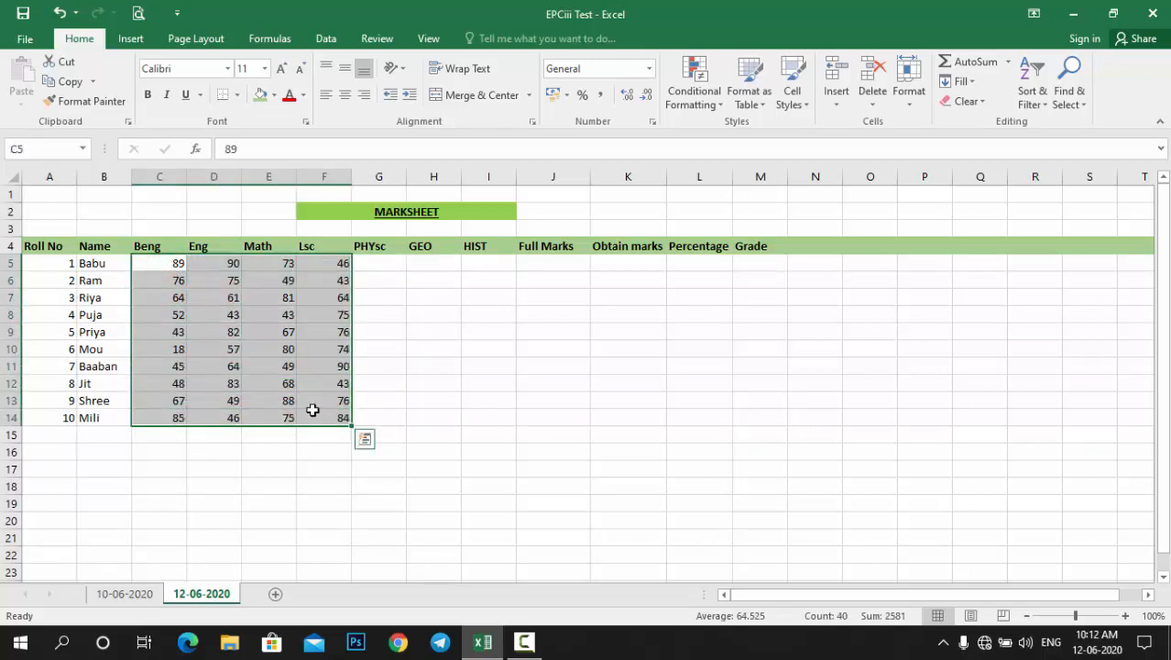
left_click(62, 81)
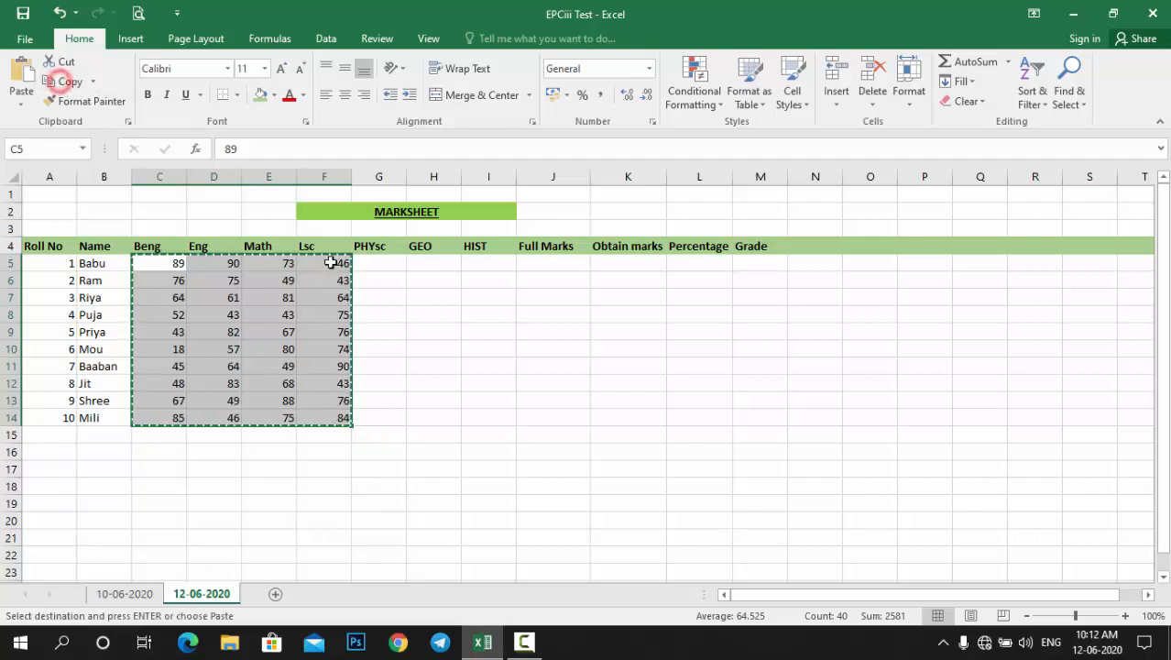
left_click(380, 264)
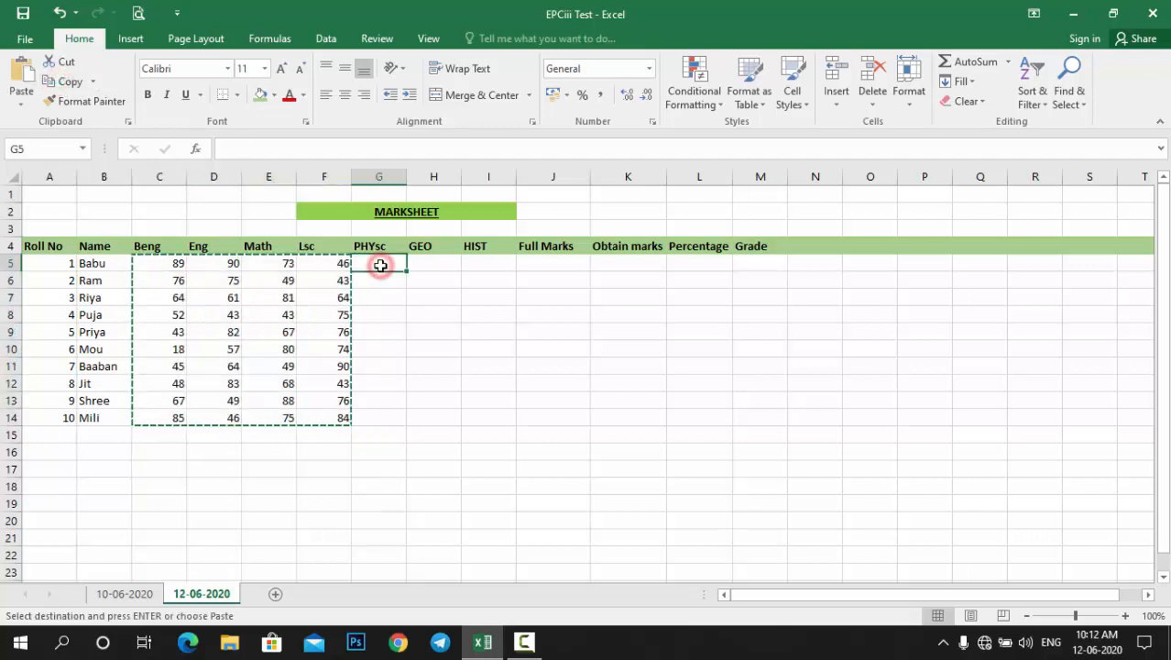
left_click(20, 102)
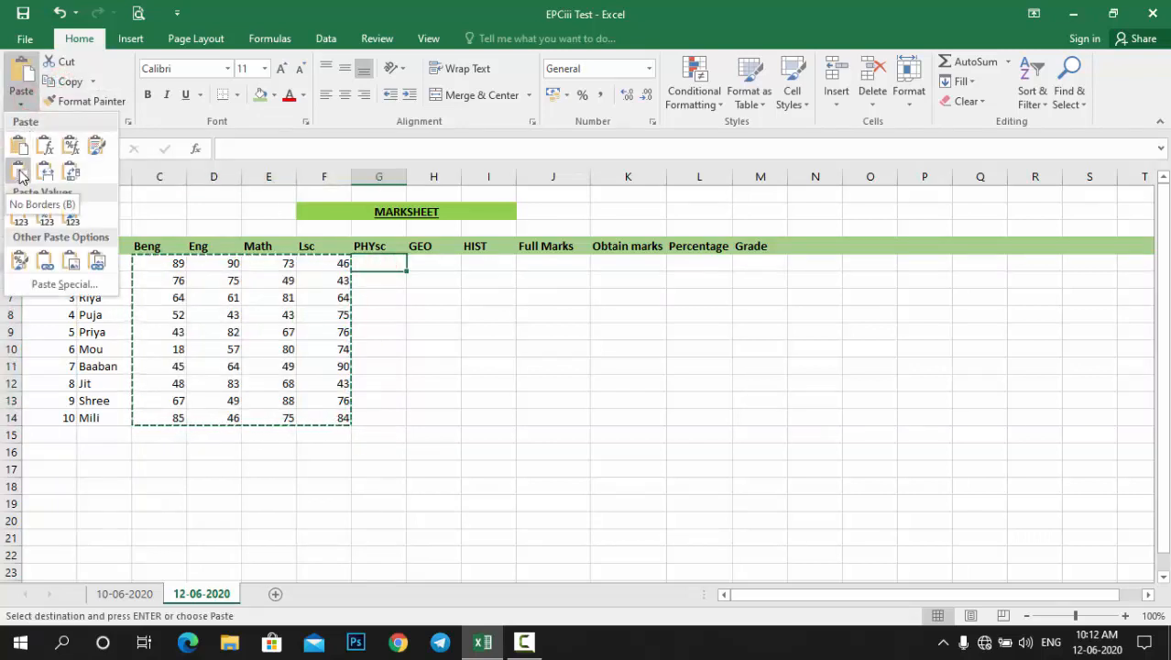
left_click(18, 218)
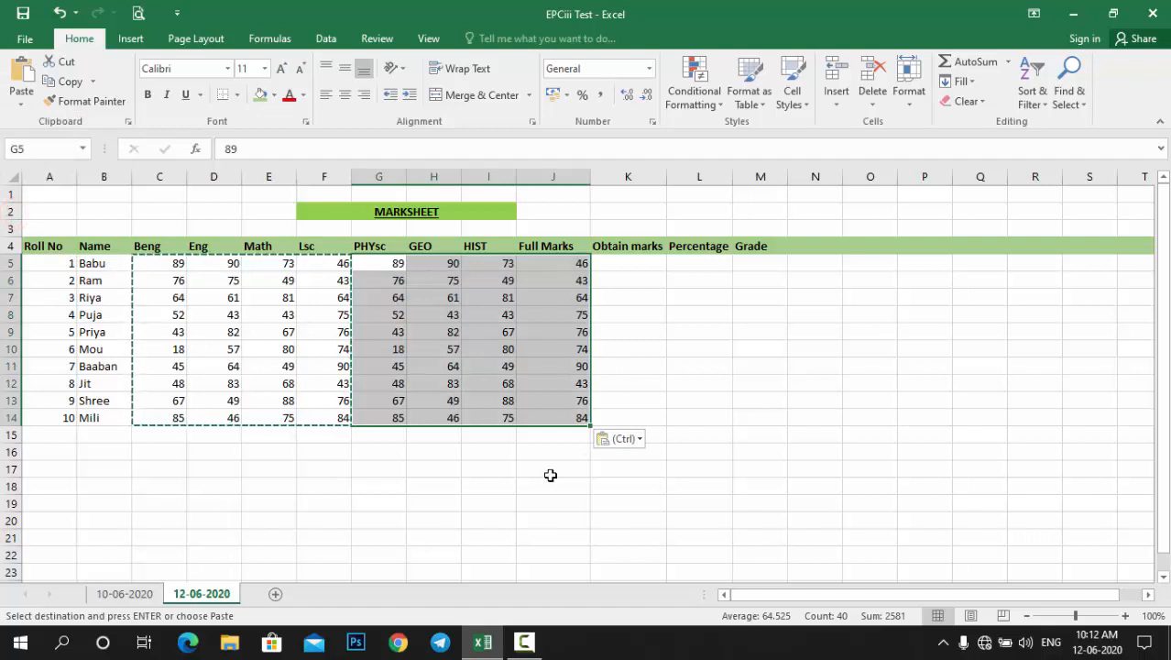
key("Escape")
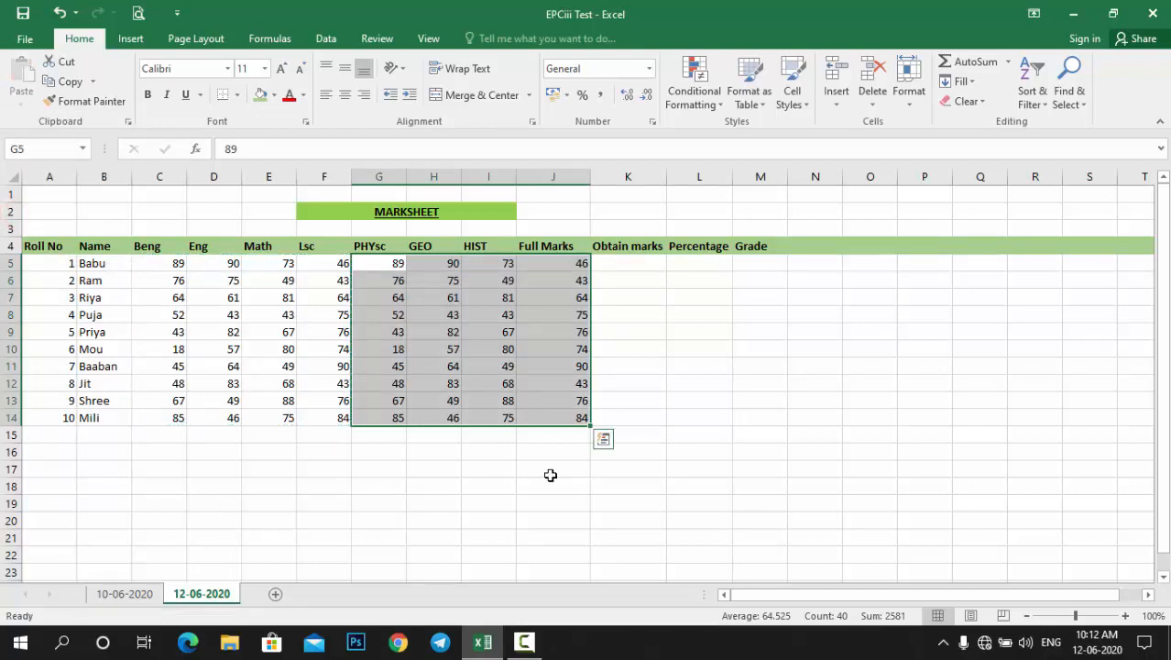
- Clear the pasted marks from the Full Marks column, cells J5 to J14
left_click(563, 262)
double_click(560, 262)
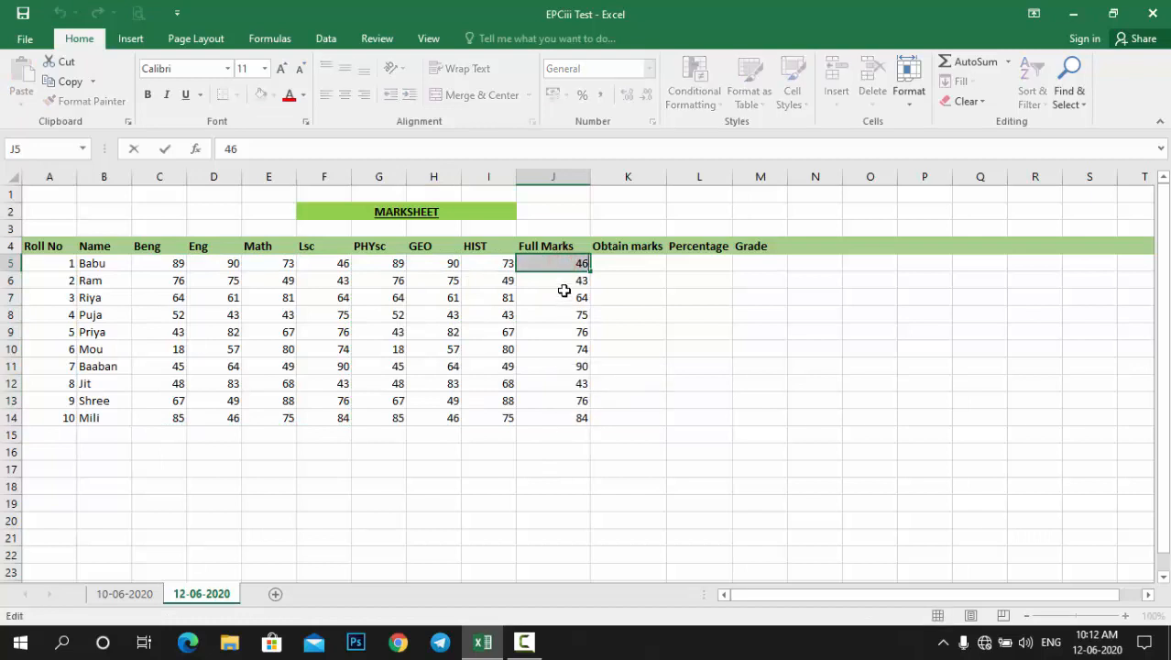
left_click(557, 266)
left_click(549, 292)
left_click(550, 269)
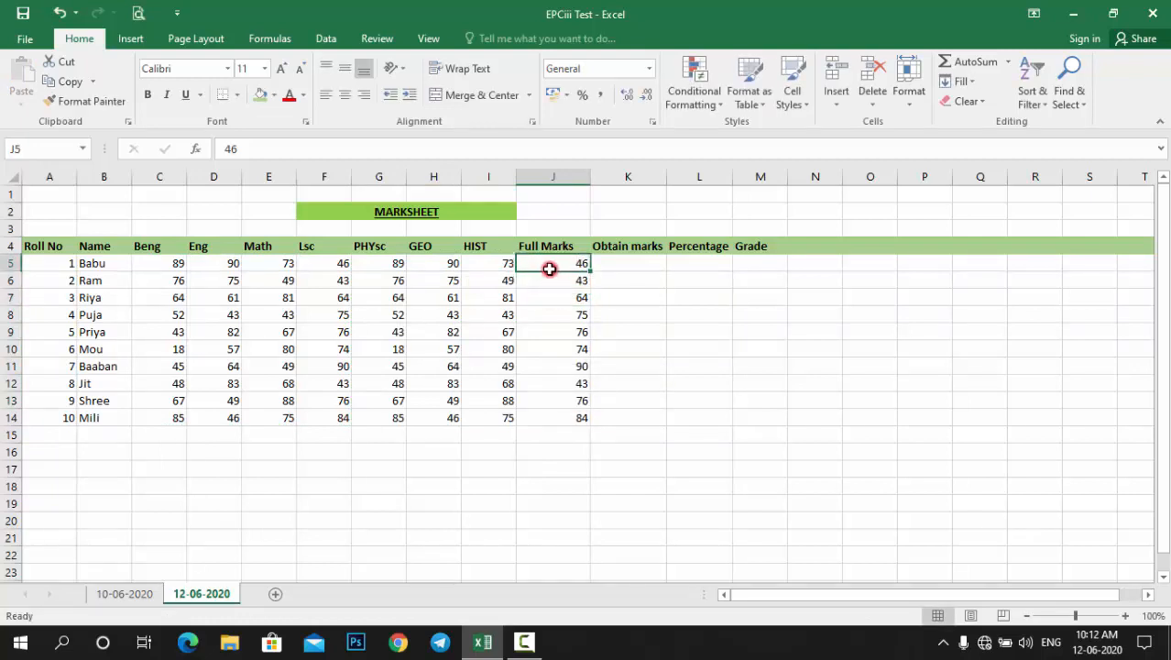
left_click_drag(550, 268, 553, 419)
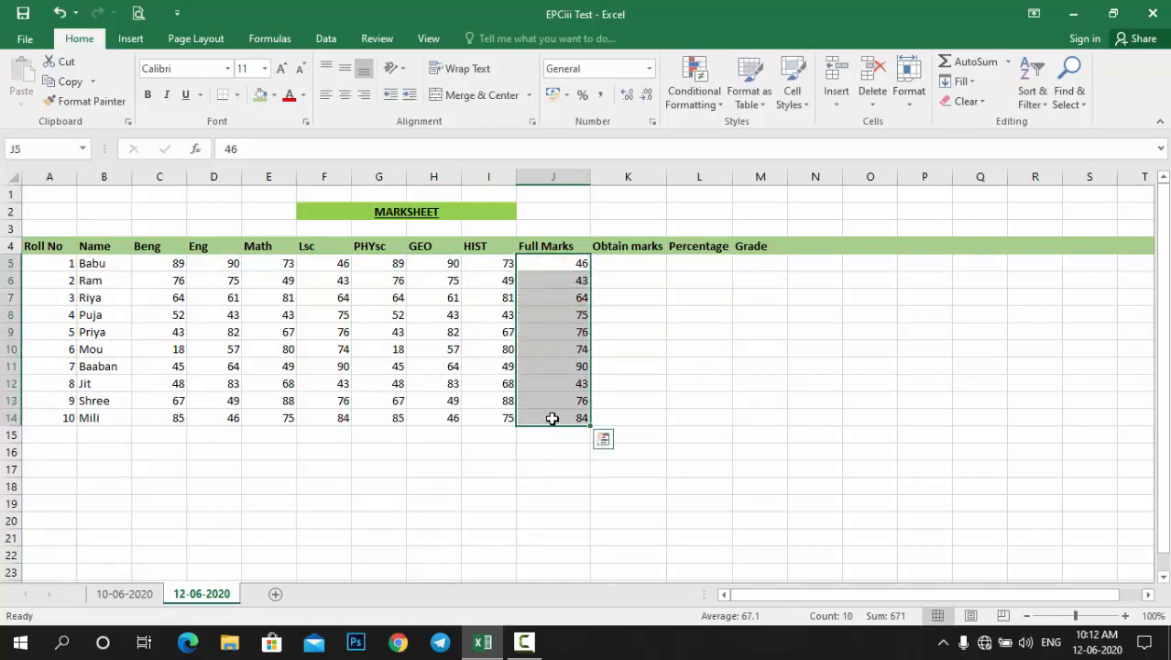
key("Delete")
left_click(544, 465)
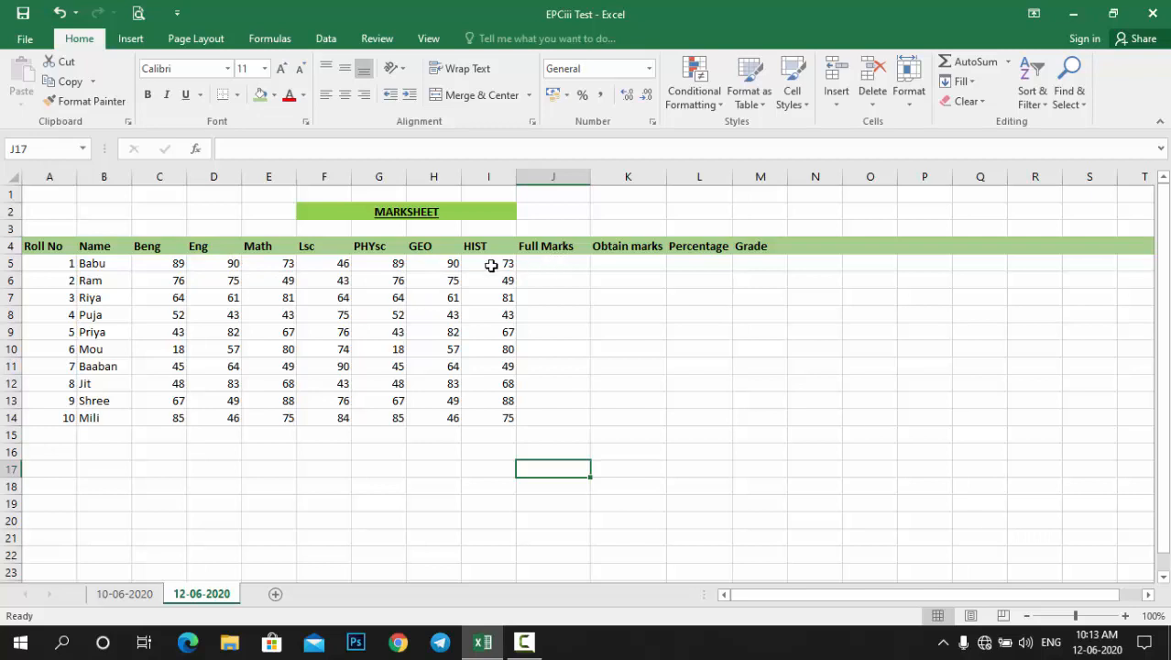
- Enter 700 in cell J5 and rename the heading in J4 to Total Full Marks
left_click(552, 264)
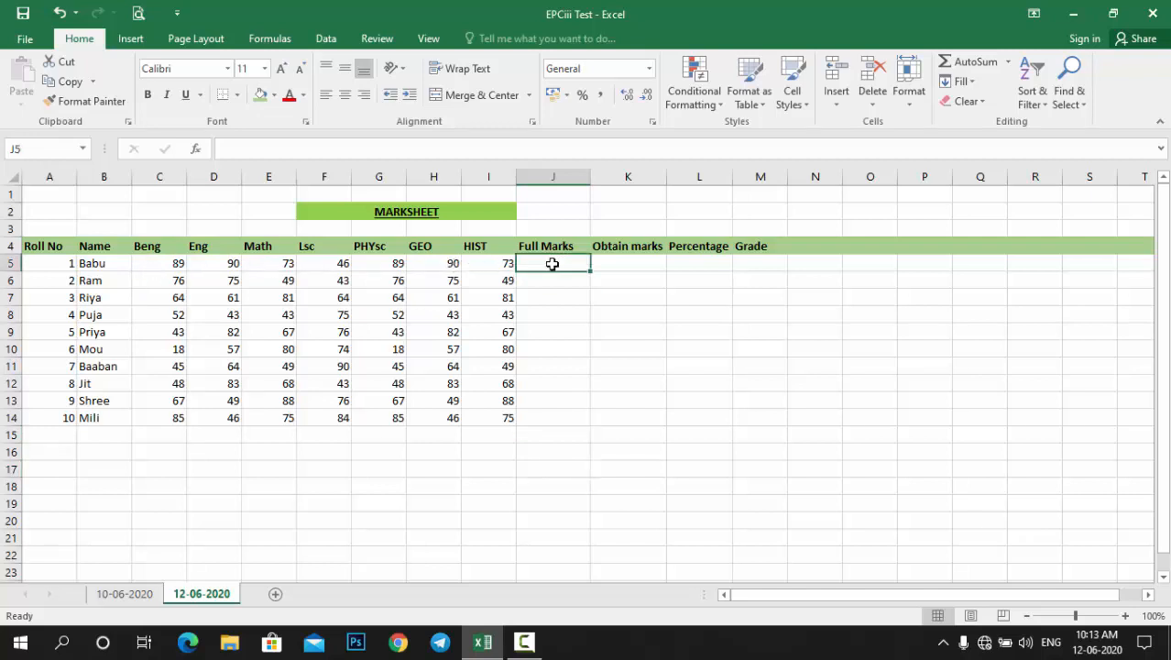
type("700")
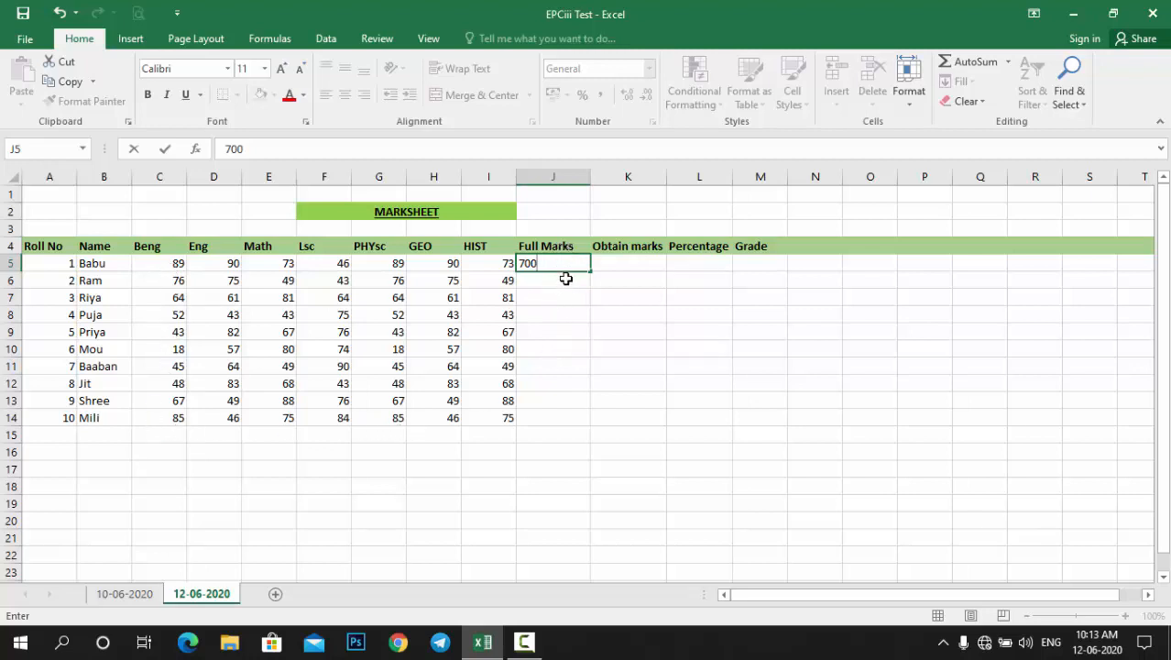
left_click(536, 245)
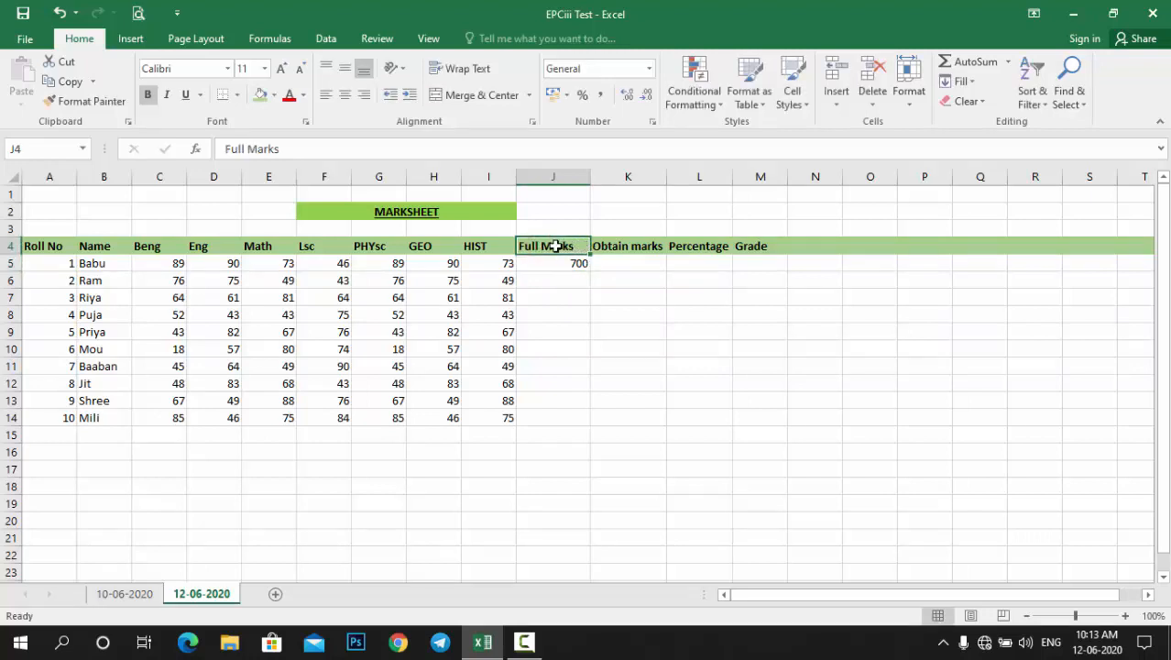
left_click(223, 150)
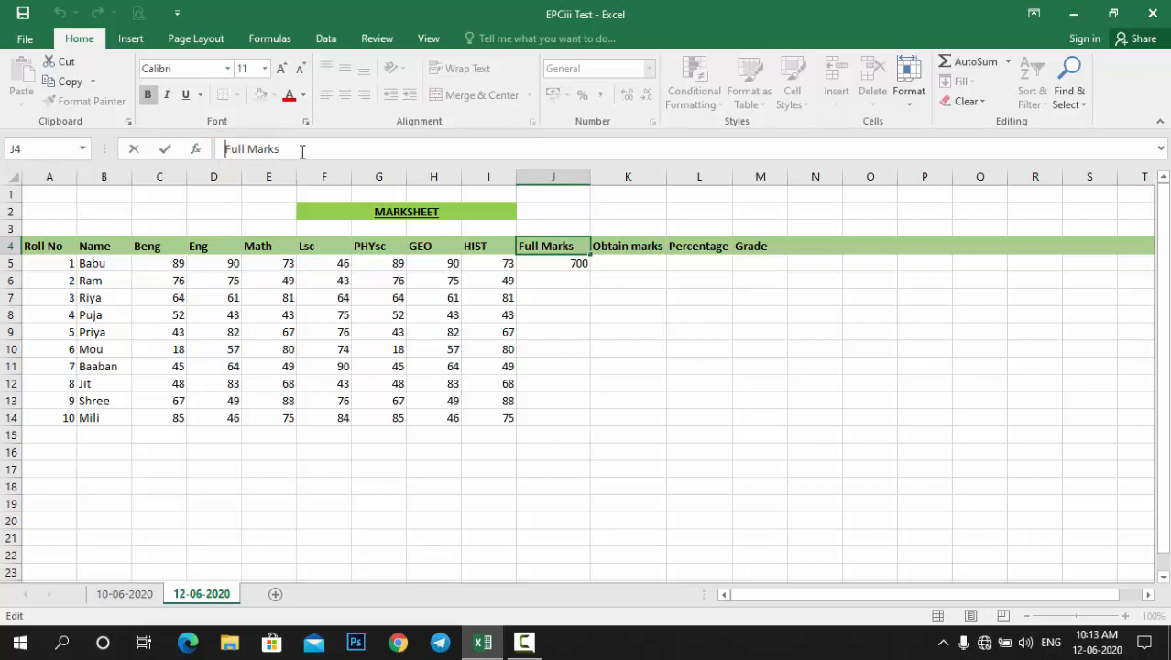
type("Tota")
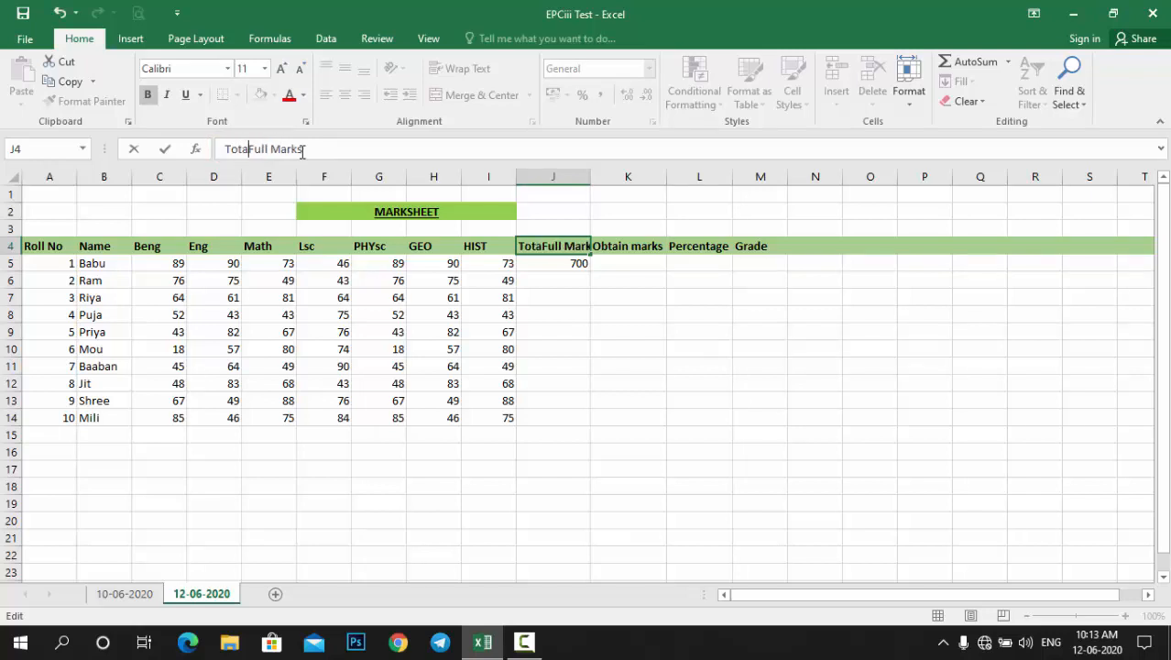
type("l")
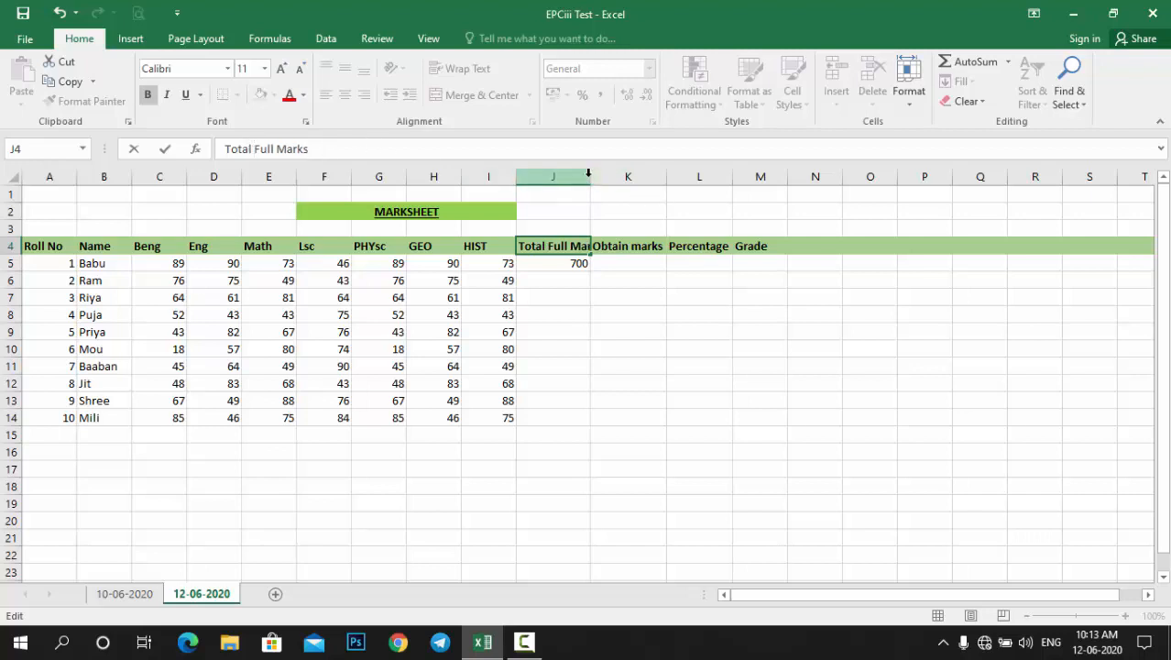
- Fit column J's width to its heading and fill the 700 from J5 down to J14
left_click(591, 176)
double_click(591, 176)
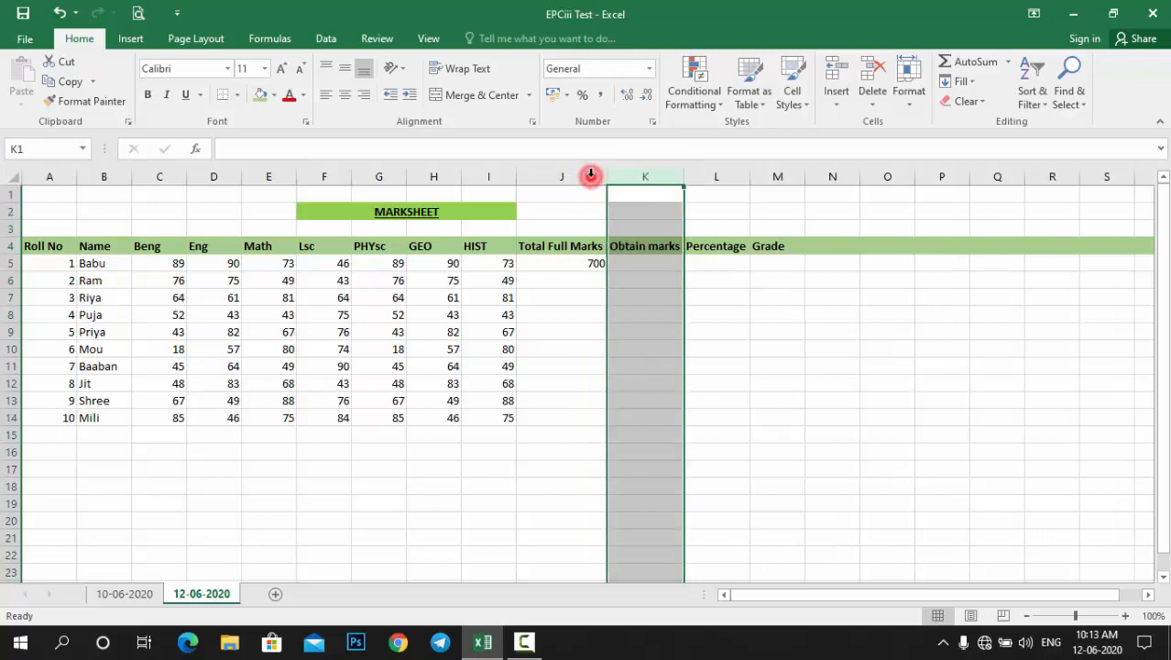
left_click(569, 281)
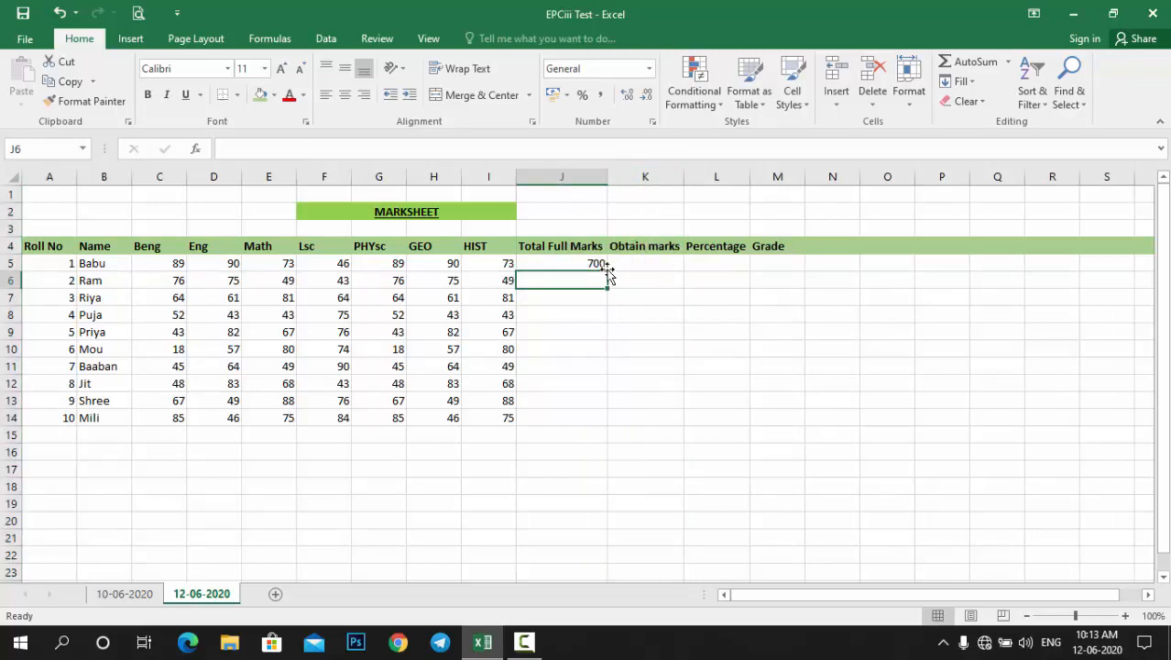
left_click(579, 265)
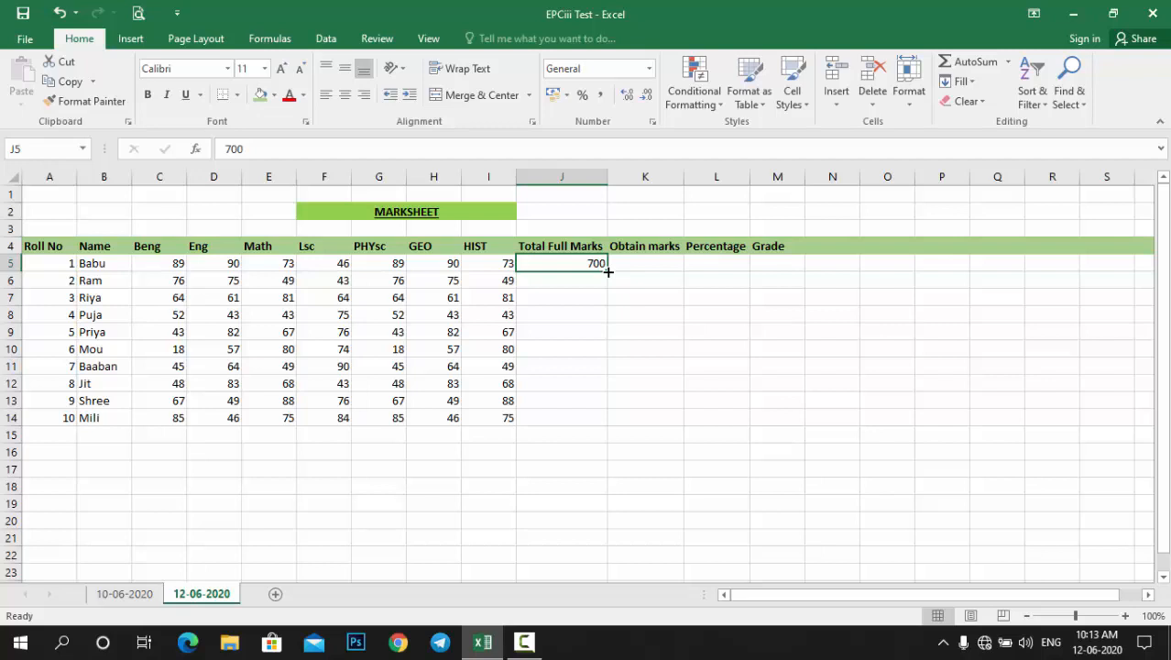
left_click_drag(608, 272, 592, 430)
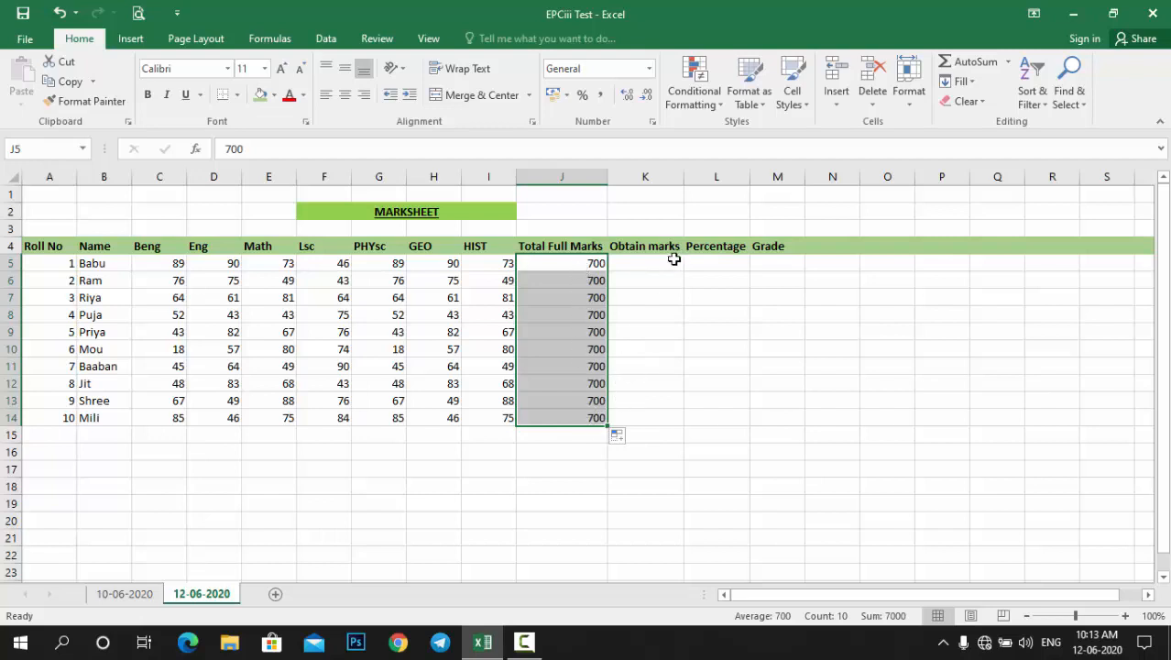
- Total the first student's seven subject marks in Obtain marks cell K5 with the formula =sum(C5:I5)
left_click(653, 266)
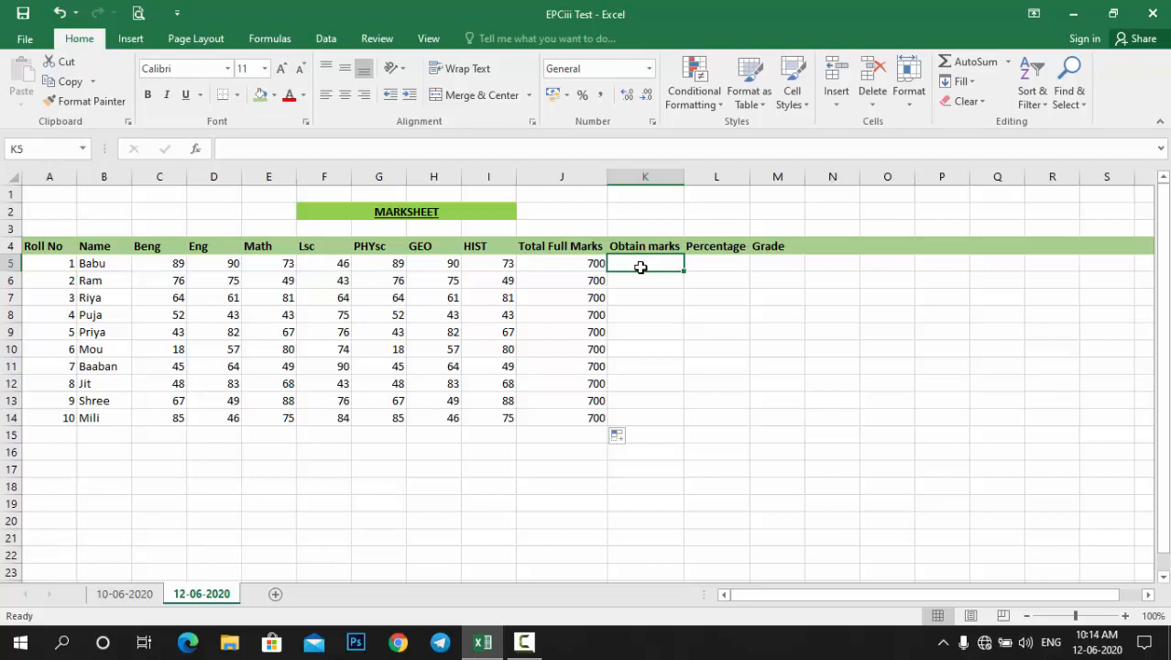
left_click(260, 150)
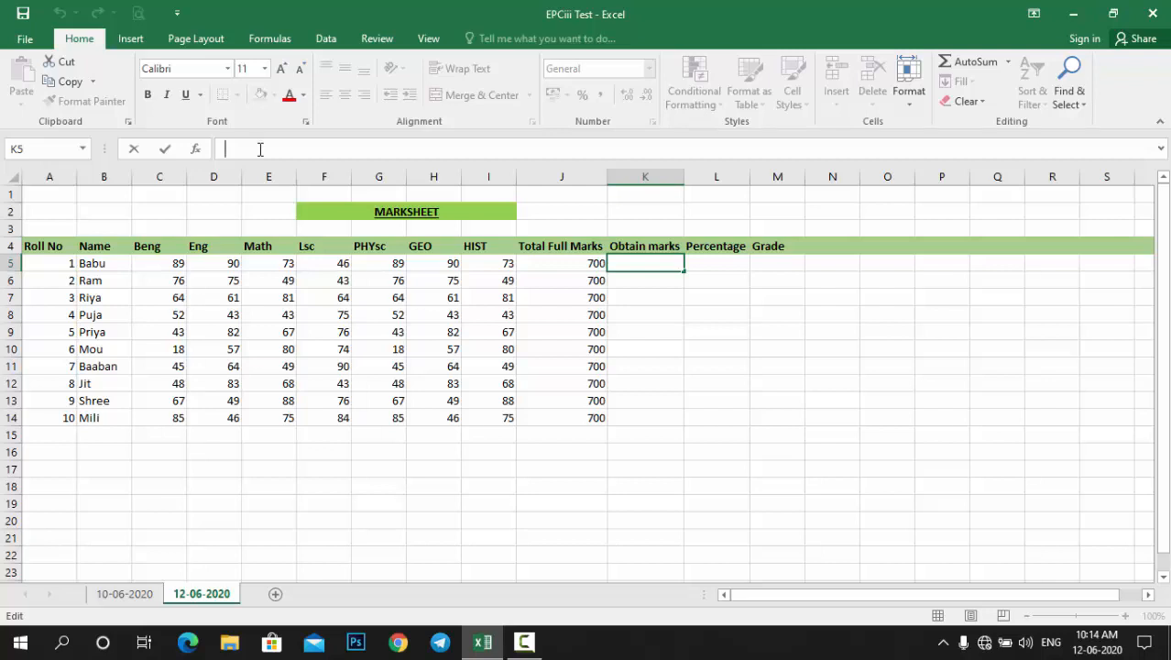
type("=")
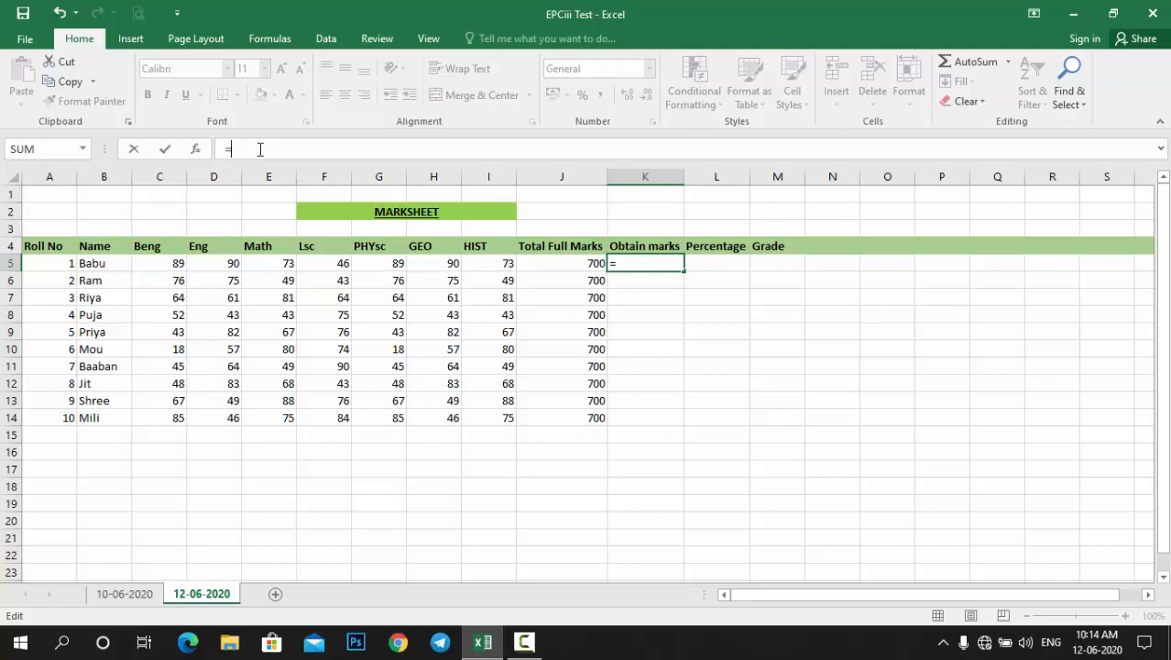
type("sum")
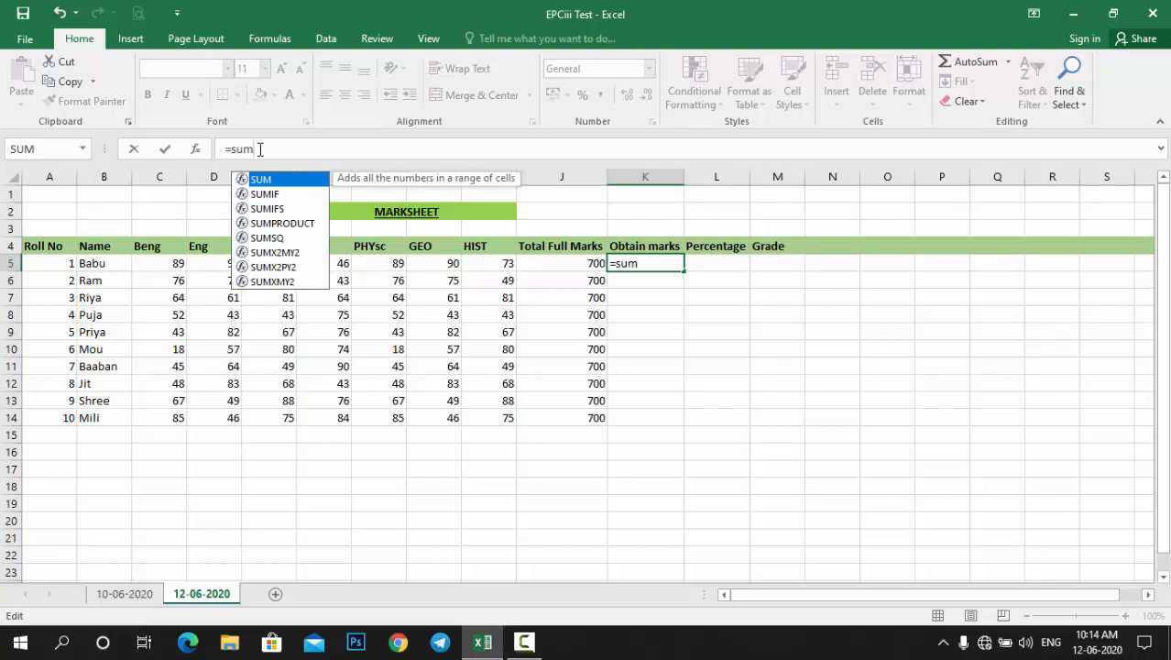
type("(")
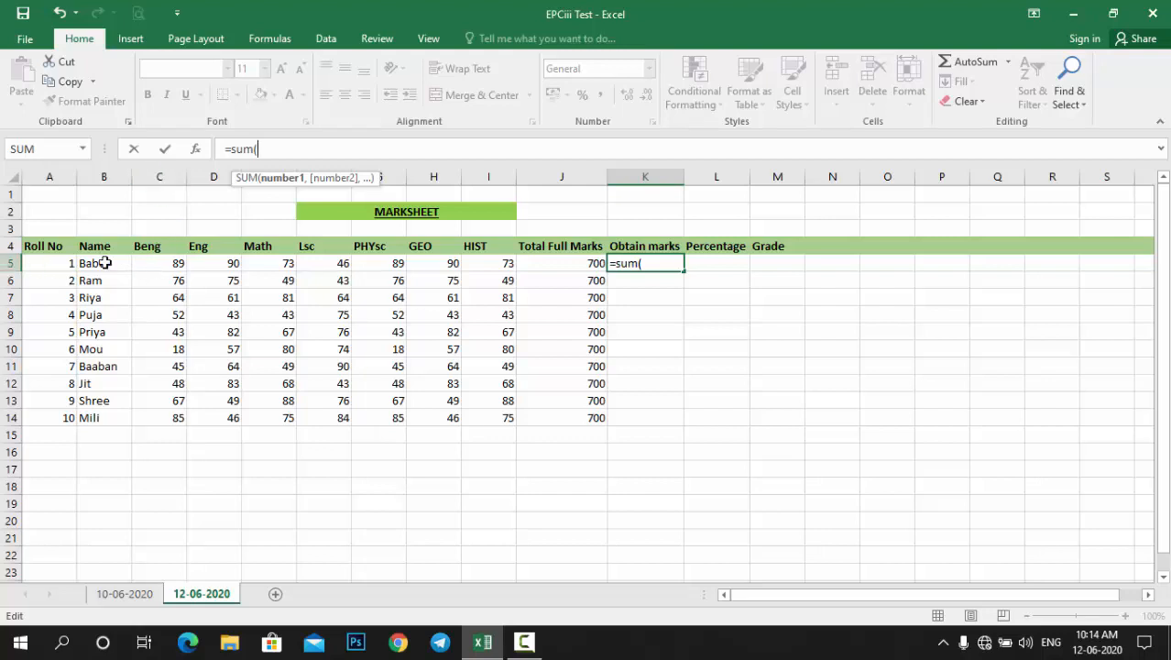
left_click(153, 263)
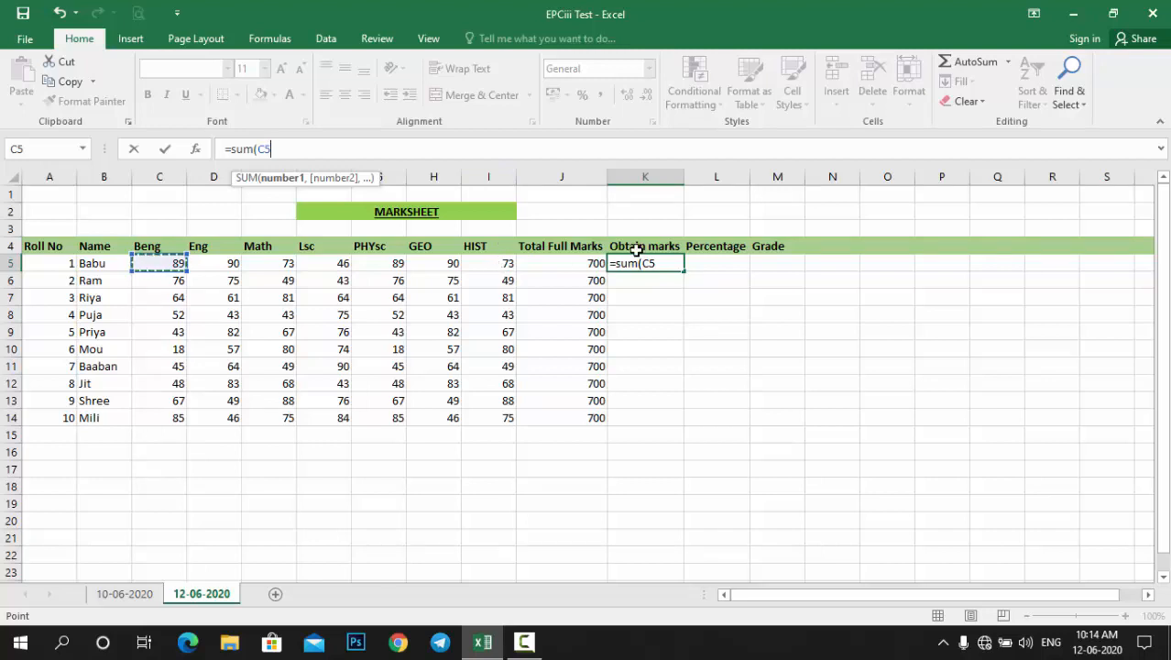
key("F8")
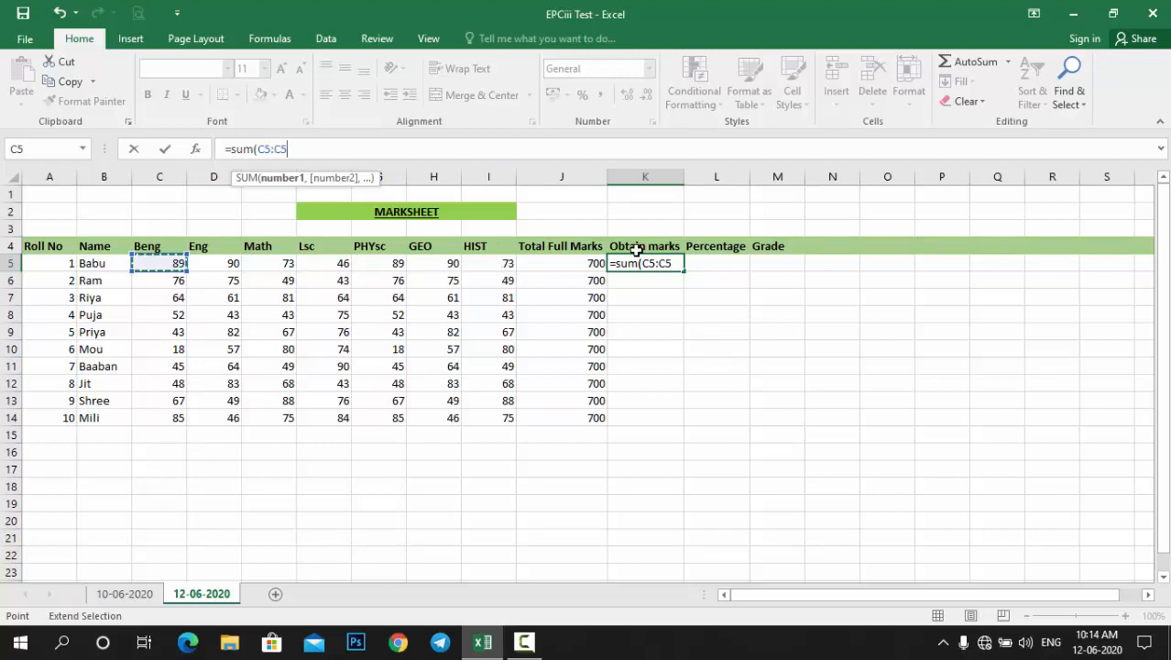
left_click(505, 263)
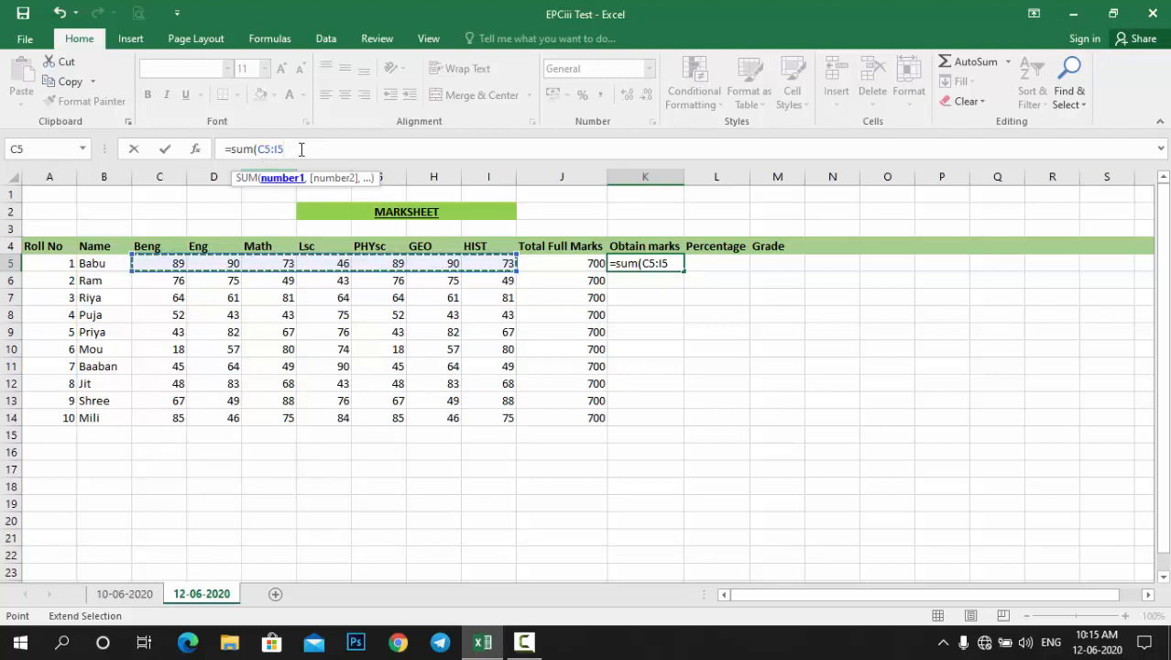
type(")")
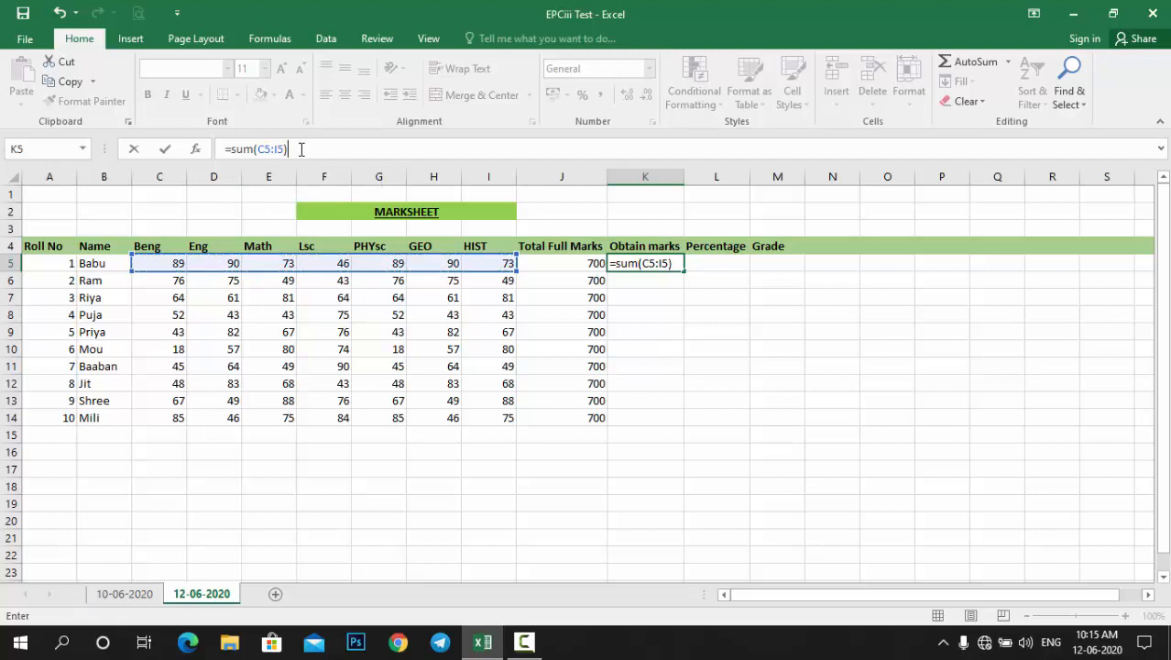
key("Return")
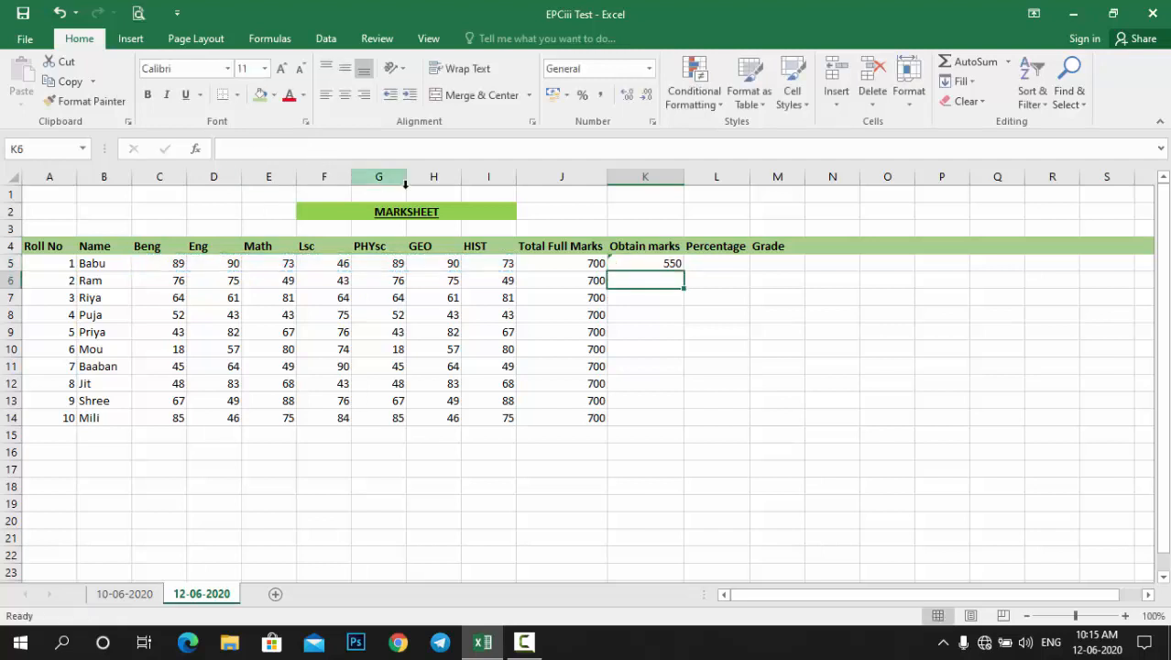
- Fill the SUM formula from K5 down to K14, and undo the fill
left_click(649, 264)
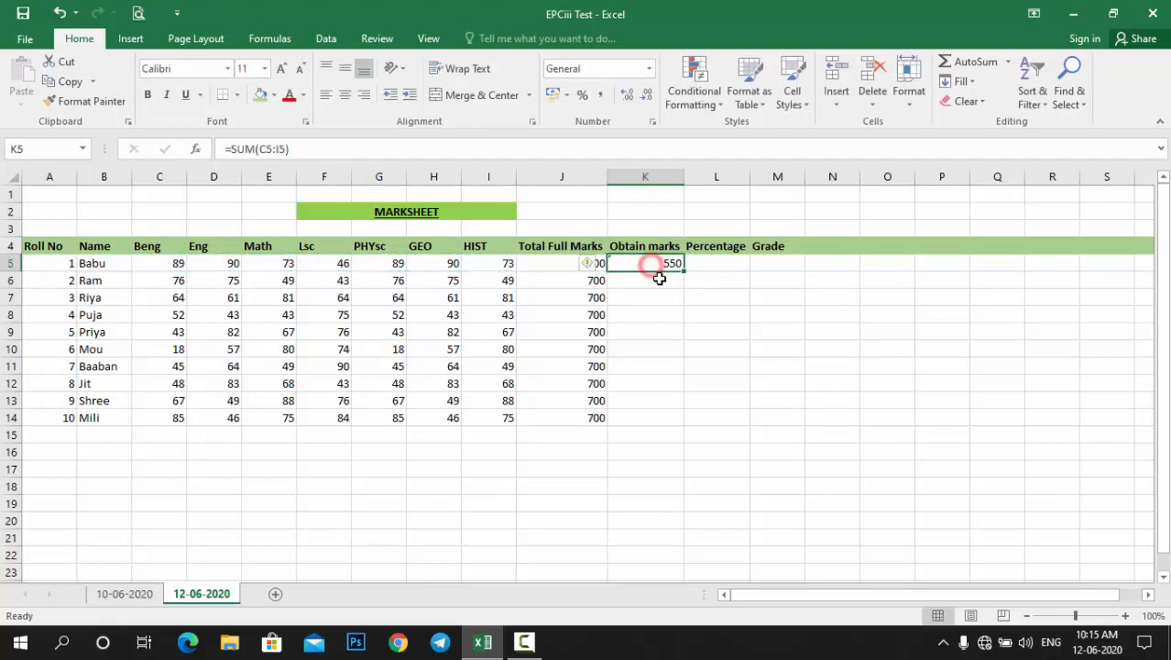
mouse_move(588, 272)
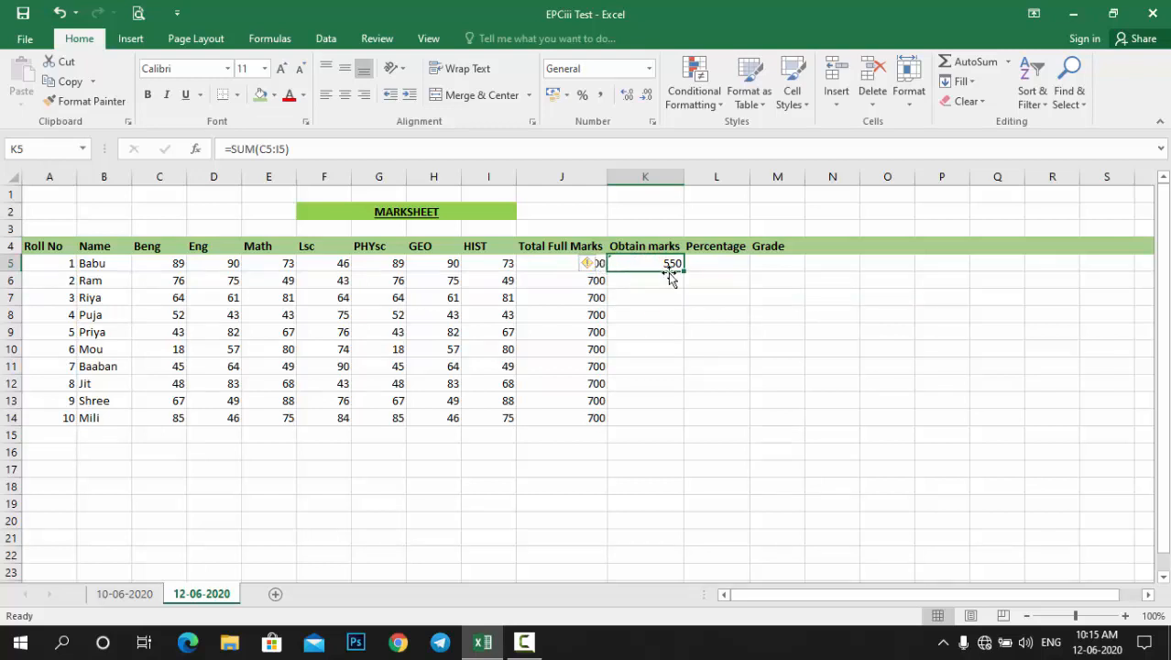
left_click(667, 287)
left_click(654, 264)
left_click_drag(684, 272, 681, 423)
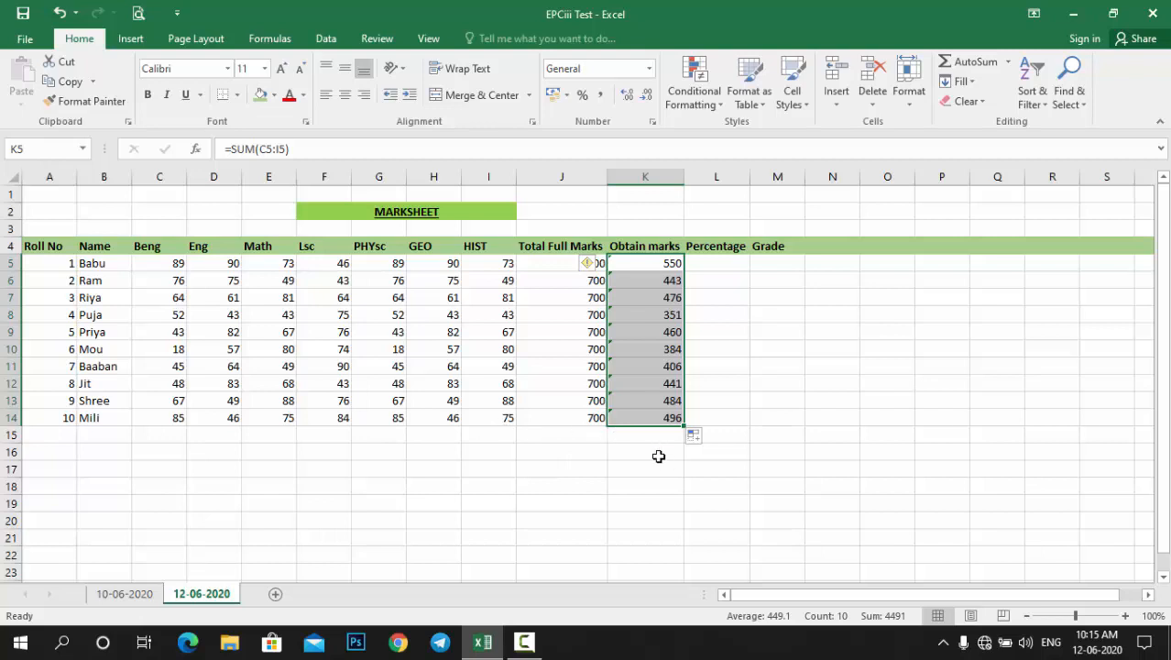
key("ctrl+z")
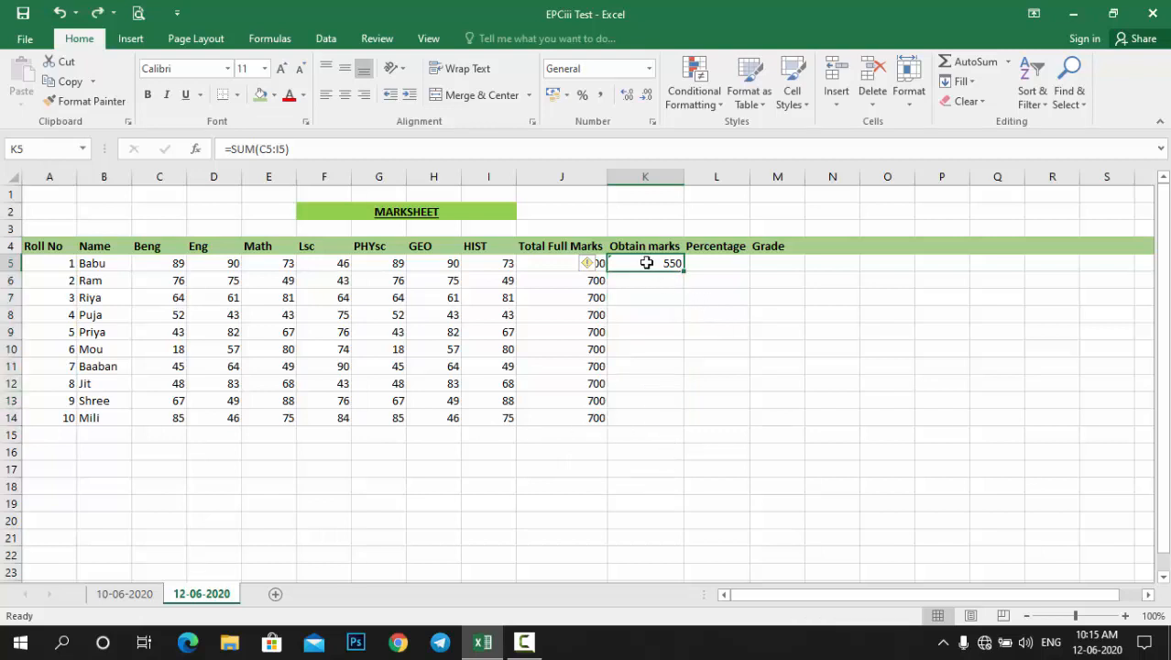
- Replace the SUM formula in K5 with the cell-by-cell addition =C5+D5+E5+F5+G5+H5+I5
left_click(289, 149)
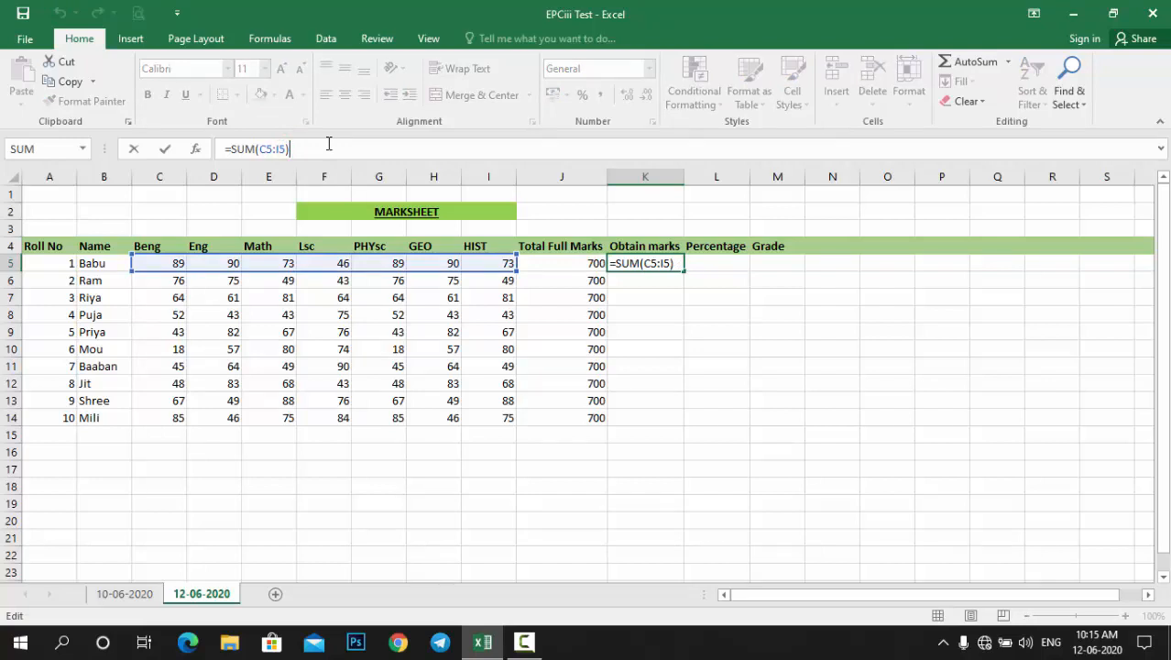
key("BackSpace")
key("BackSpace")
key("BackSpace")
key("BackSpace")
key("BackSpace")
key("BackSpace")
key("BackSpace")
key("BackSpace")
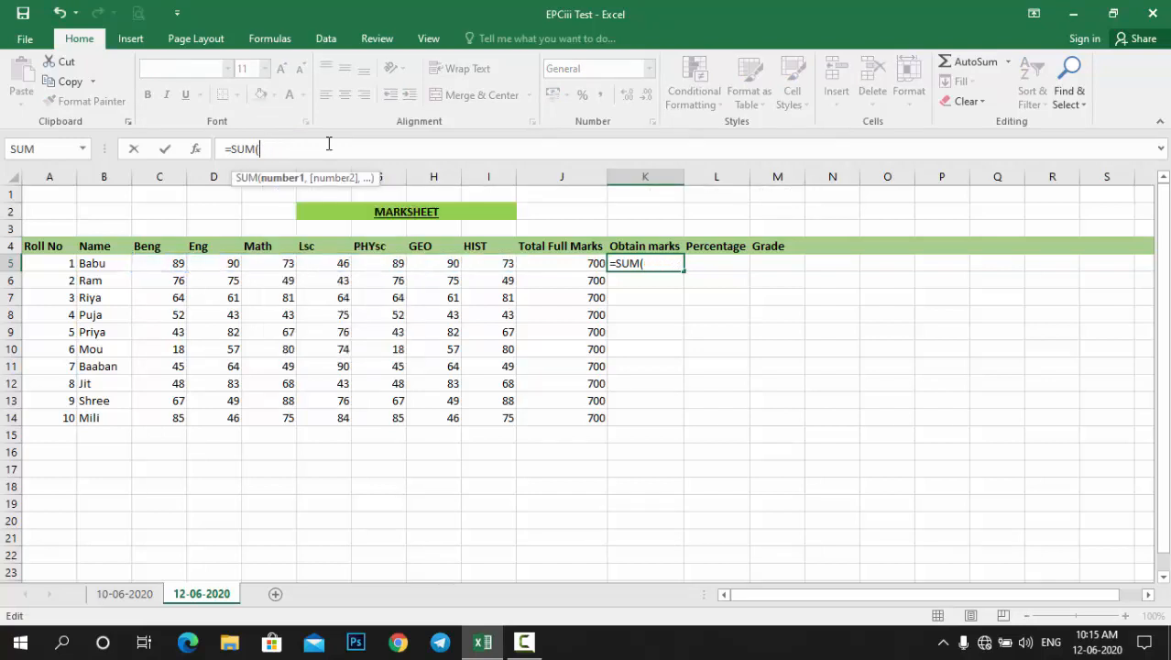
key("BackSpace")
key("BackSpace")
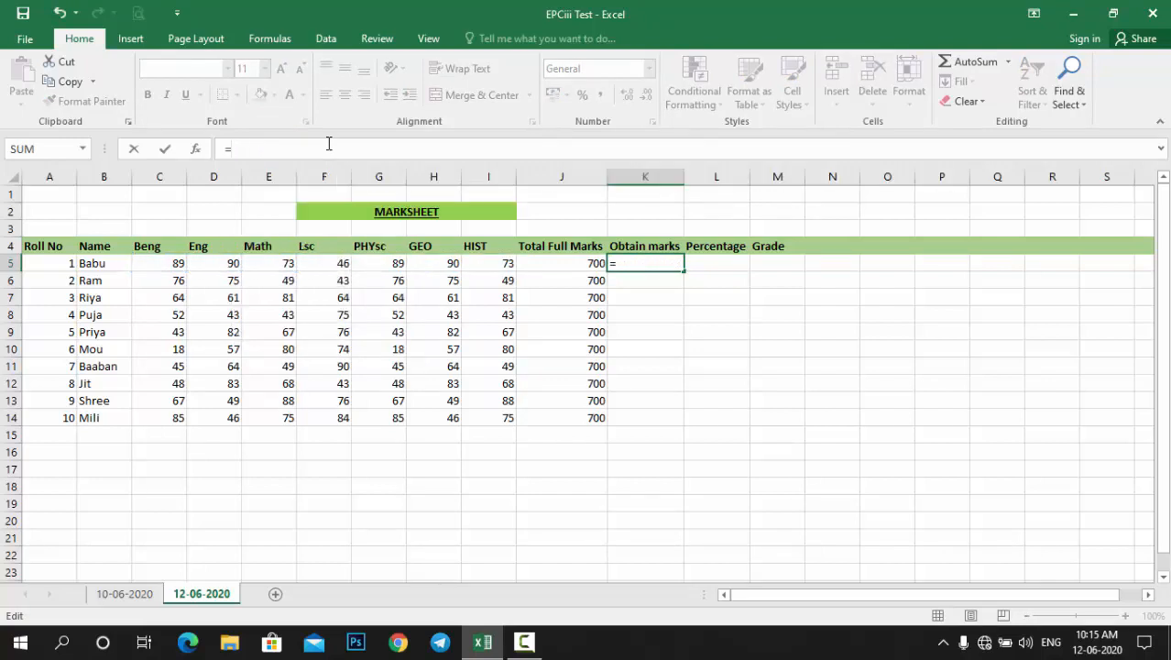
left_click(174, 263)
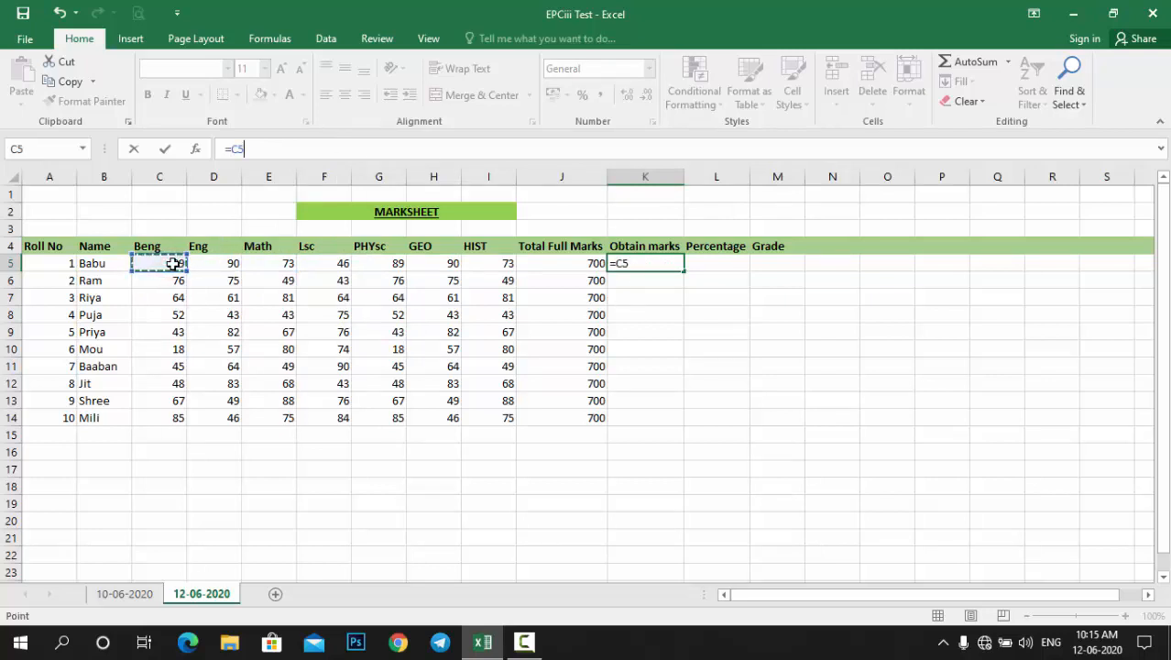
type("+")
left_click(233, 263)
type("+")
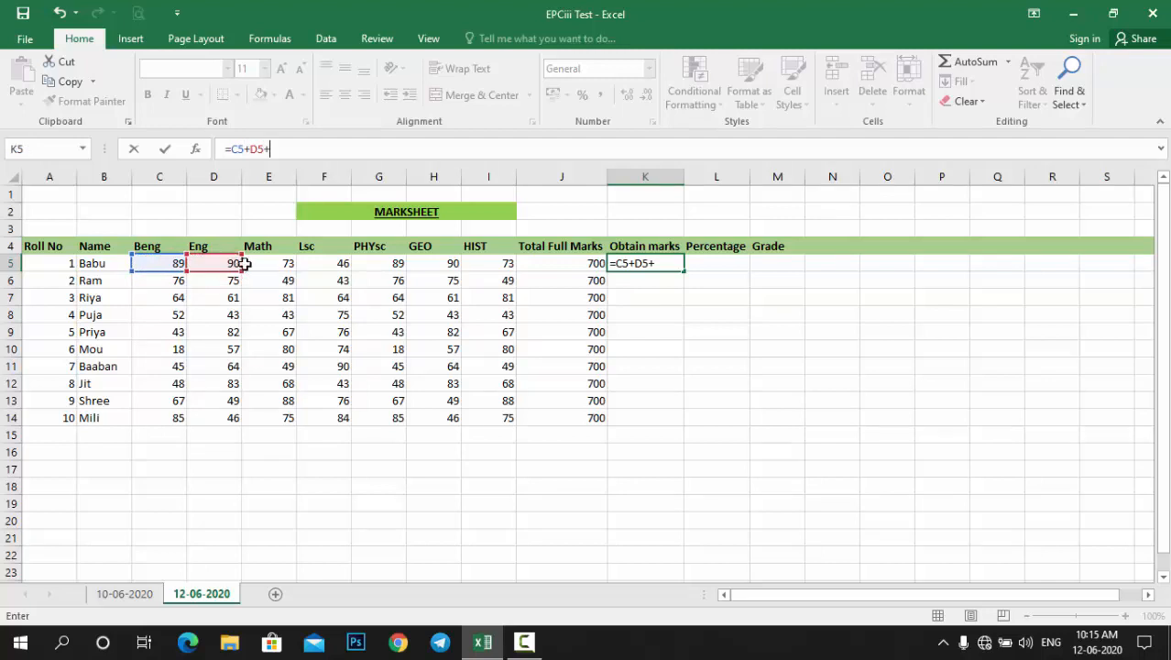
left_click(275, 263)
type("+")
left_click(330, 263)
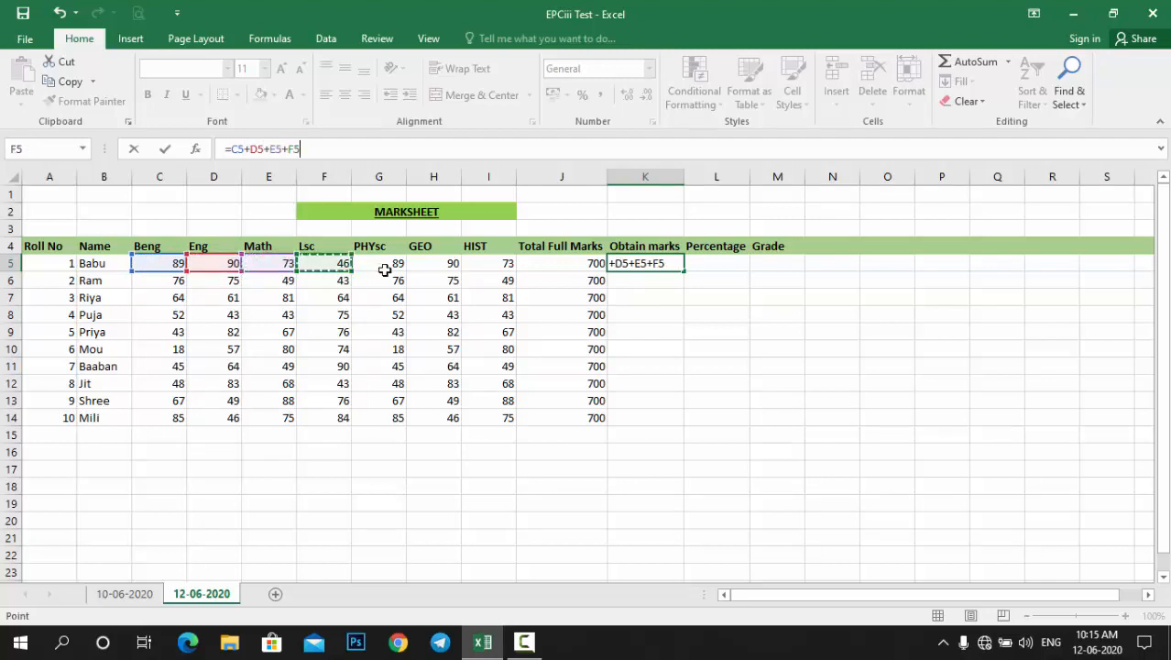
type("+")
left_click(384, 264)
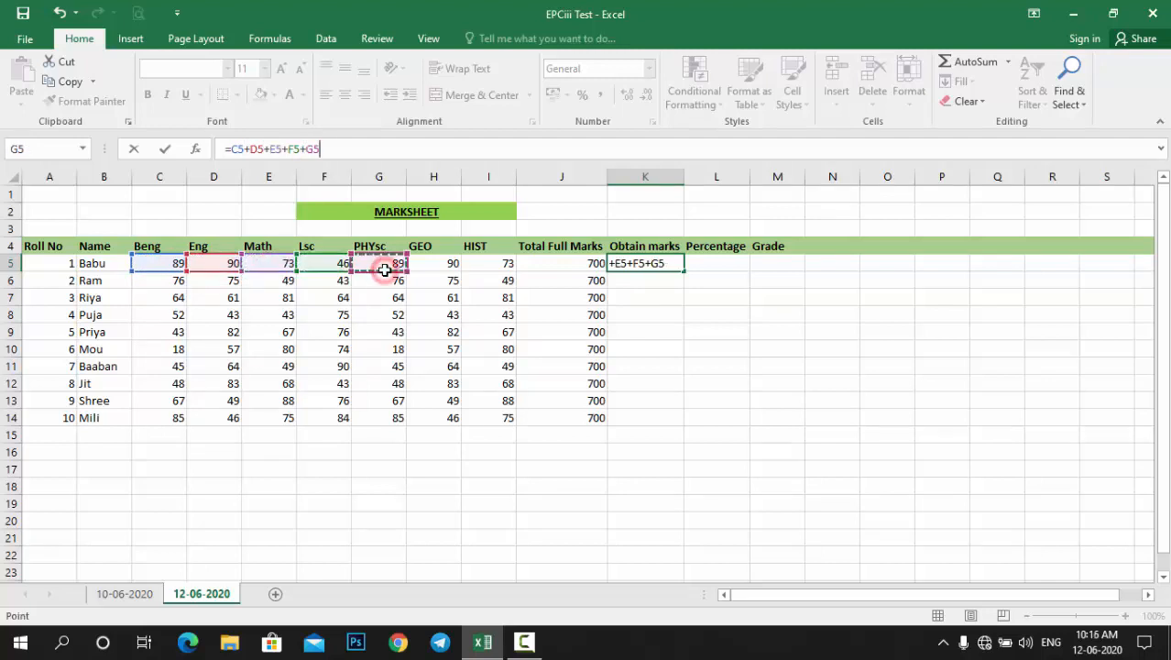
type("+")
left_click(436, 264)
type("+")
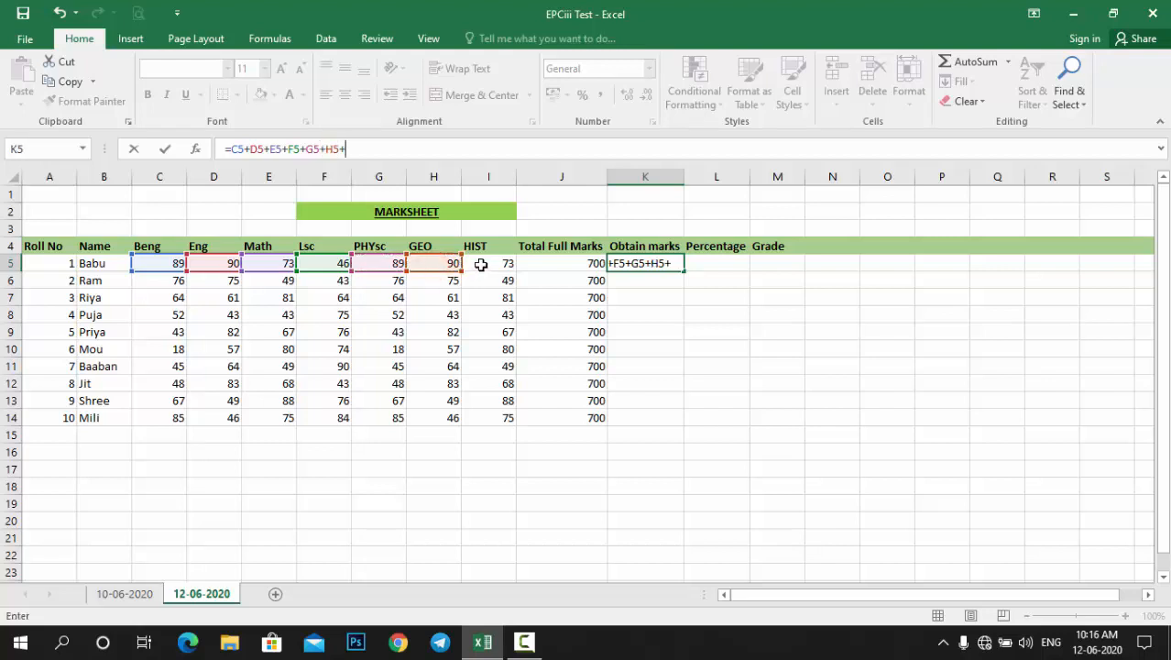
left_click(482, 264)
type("+")
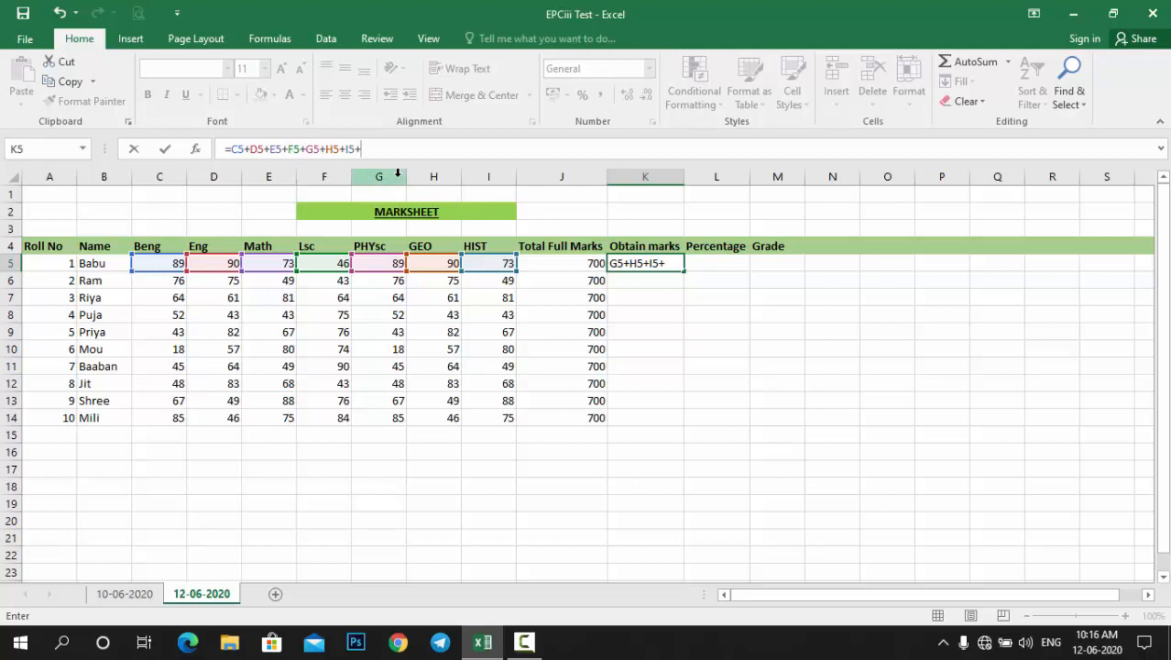
key("BackSpace")
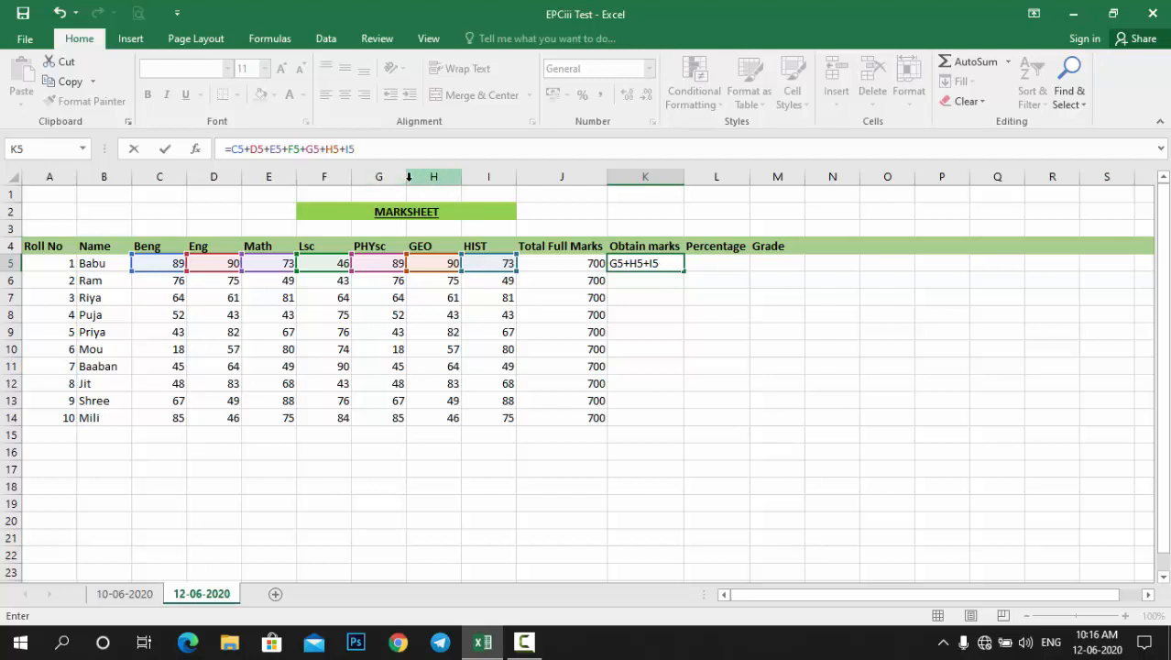
key("Return")
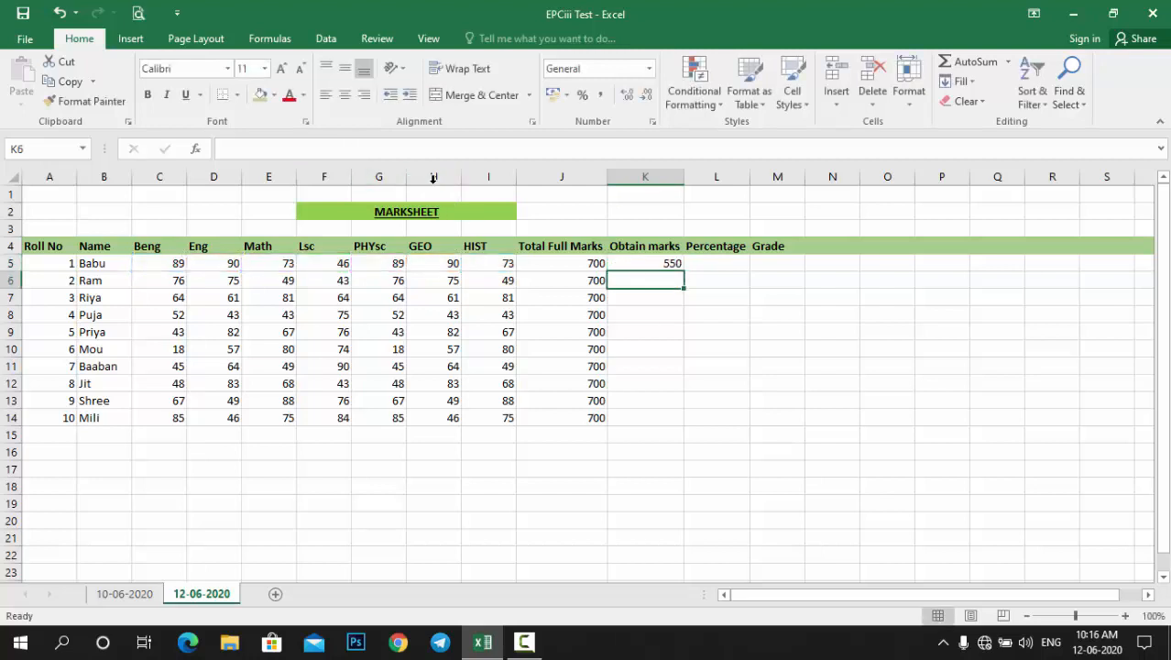
- Fill the addition formula from K5 down to K14, and undo the fill
left_click(669, 263)
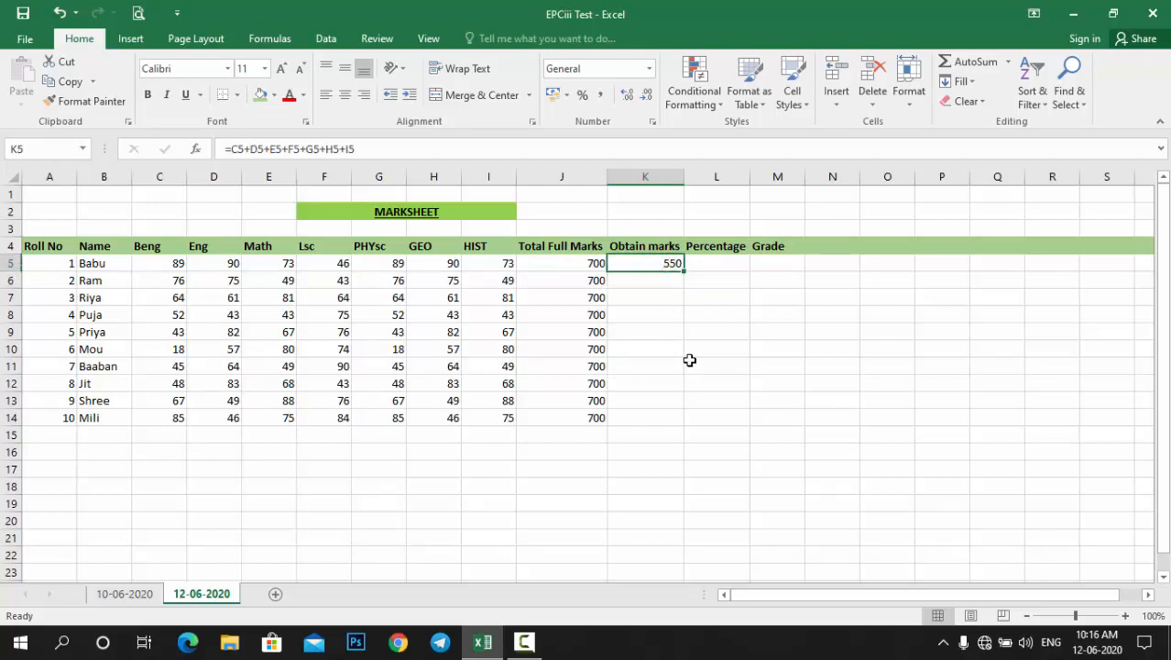
left_click_drag(683, 269, 687, 421)
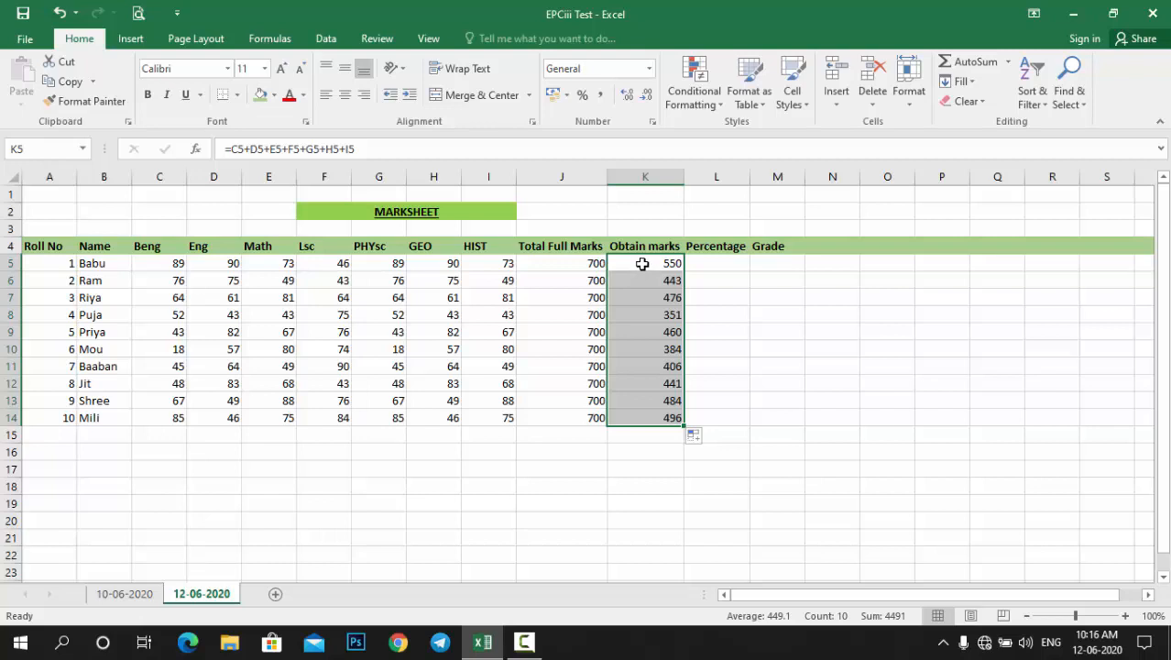
key("ctrl+z")
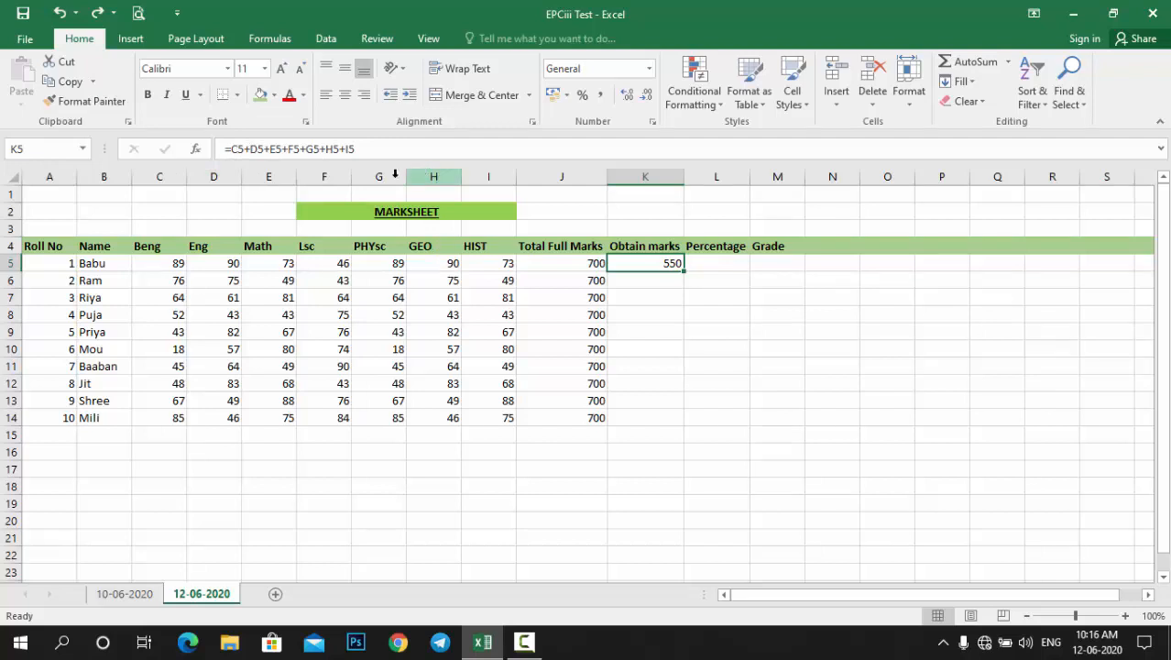
- Remove the H5 term from the addition formula in K5 so it reads =C5+D5+E5+F5+G5+I5
left_click(338, 149)
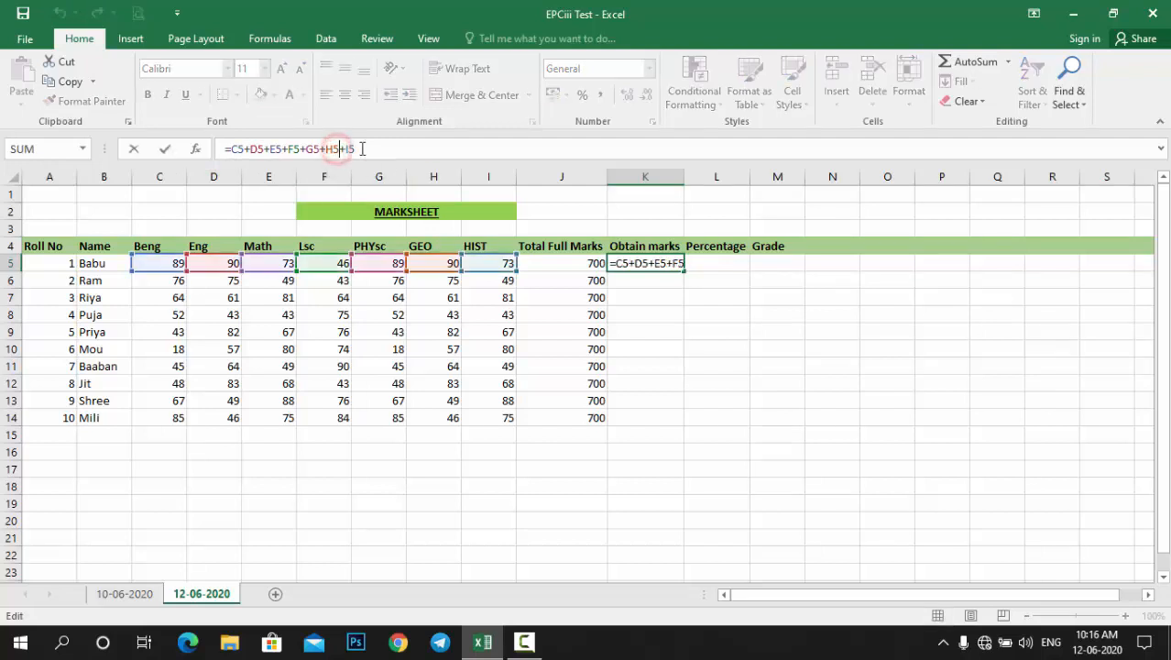
key("BackSpace")
key("BackSpace")
key("BackSpace")
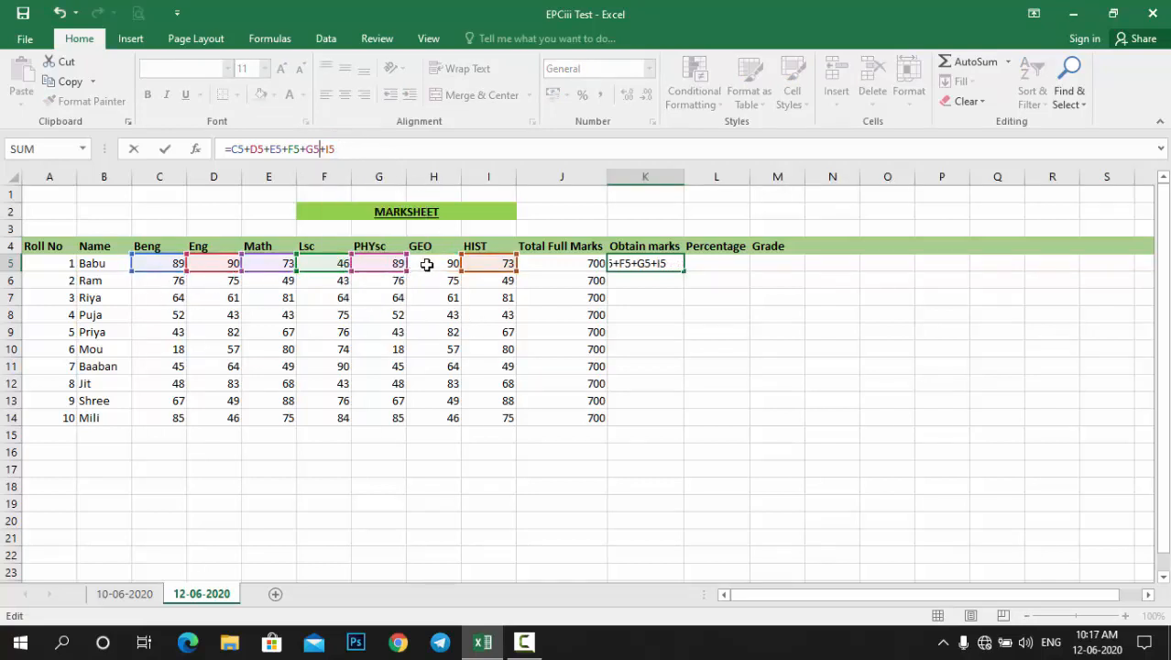
left_click(379, 151)
key("Return")
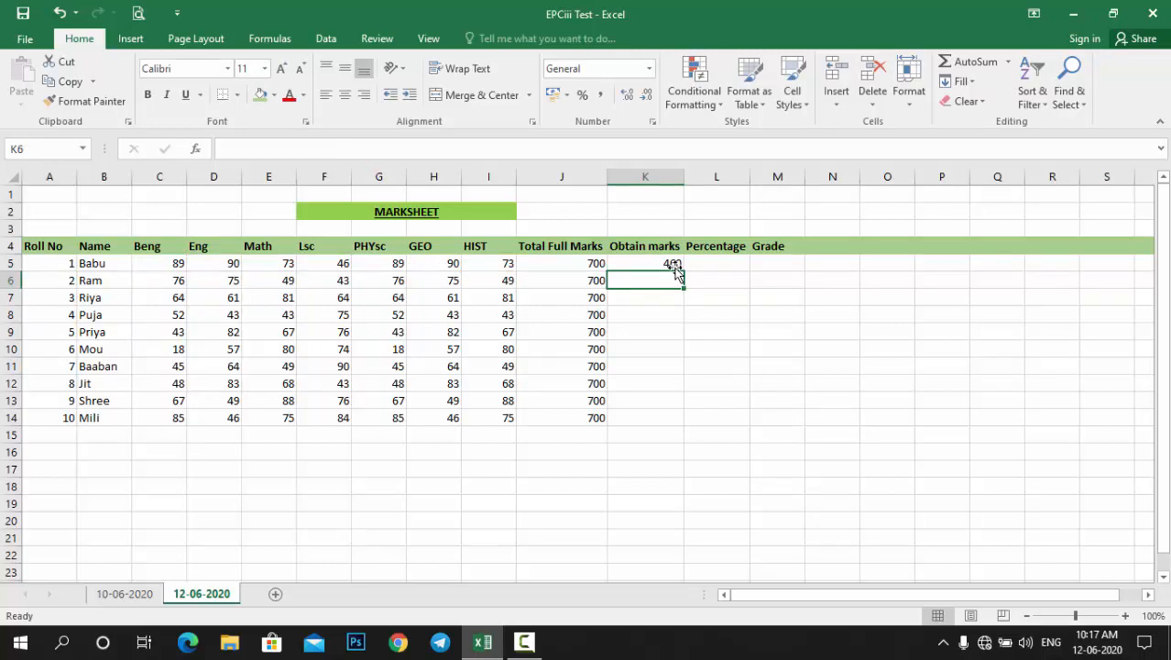
- Calculate =460+90 in the empty cell O9 as a check on the omitted GEO mark, and clear the cell
left_click(882, 333)
left_click(658, 263)
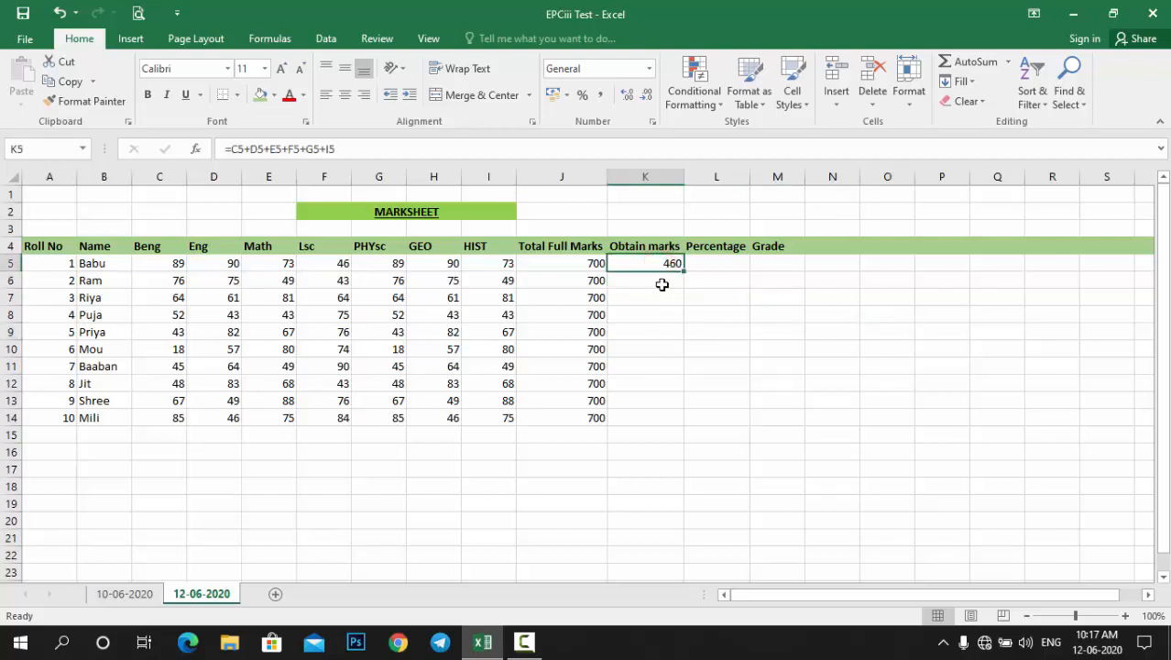
left_click(893, 329)
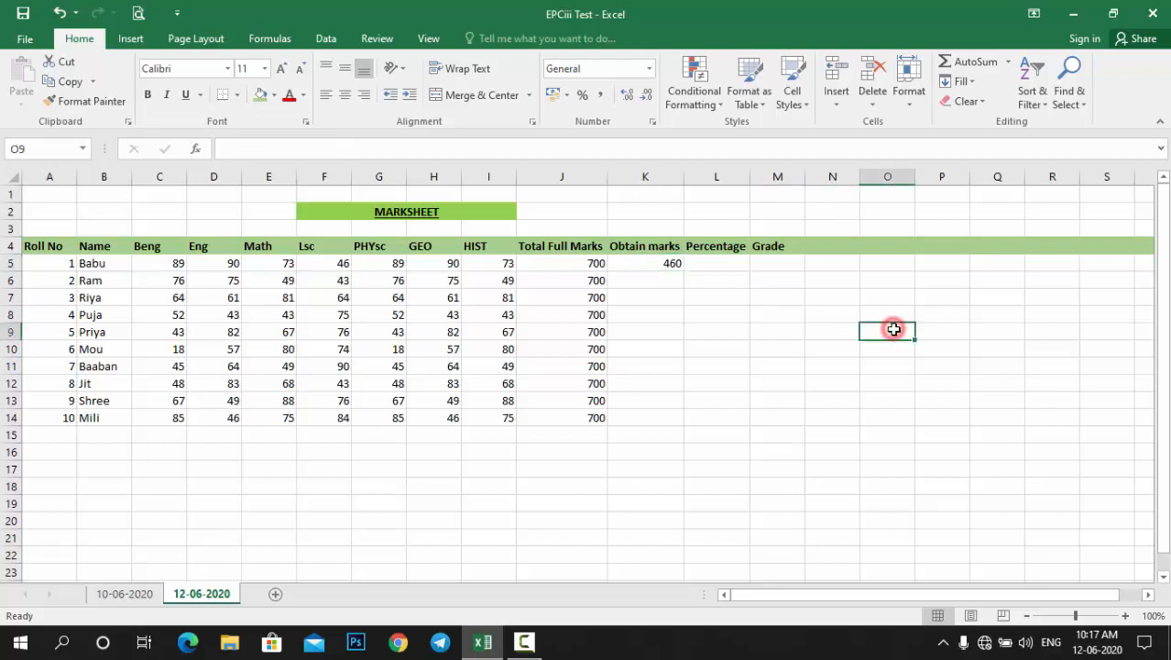
type("460")
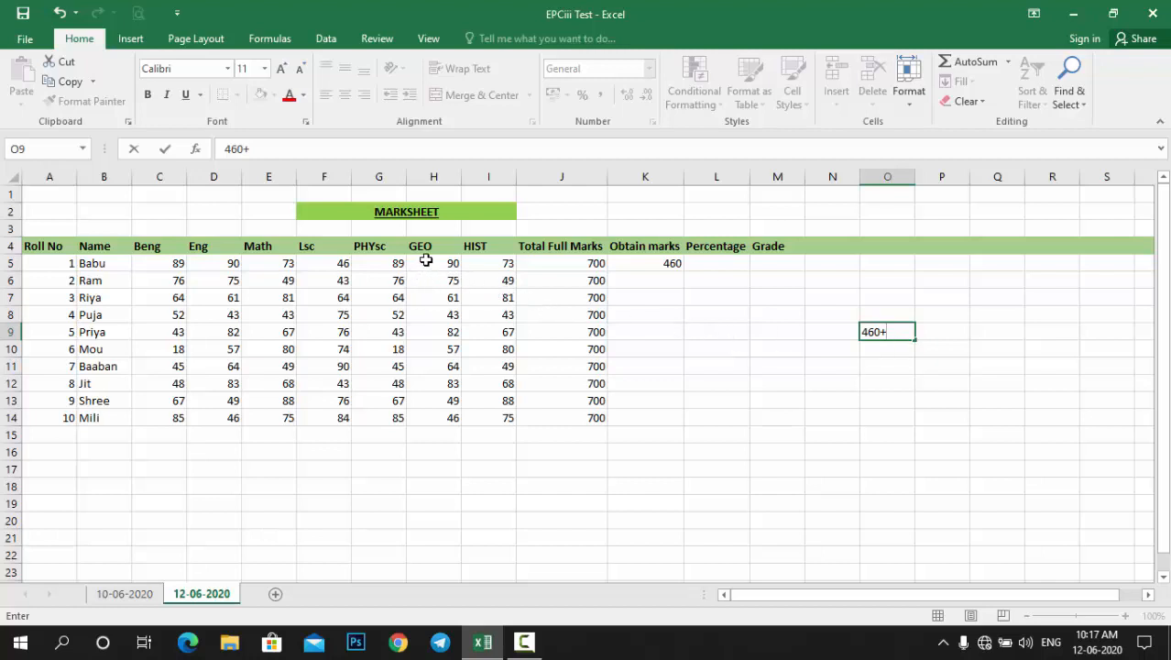
type("+90")
left_click(220, 149)
type("=")
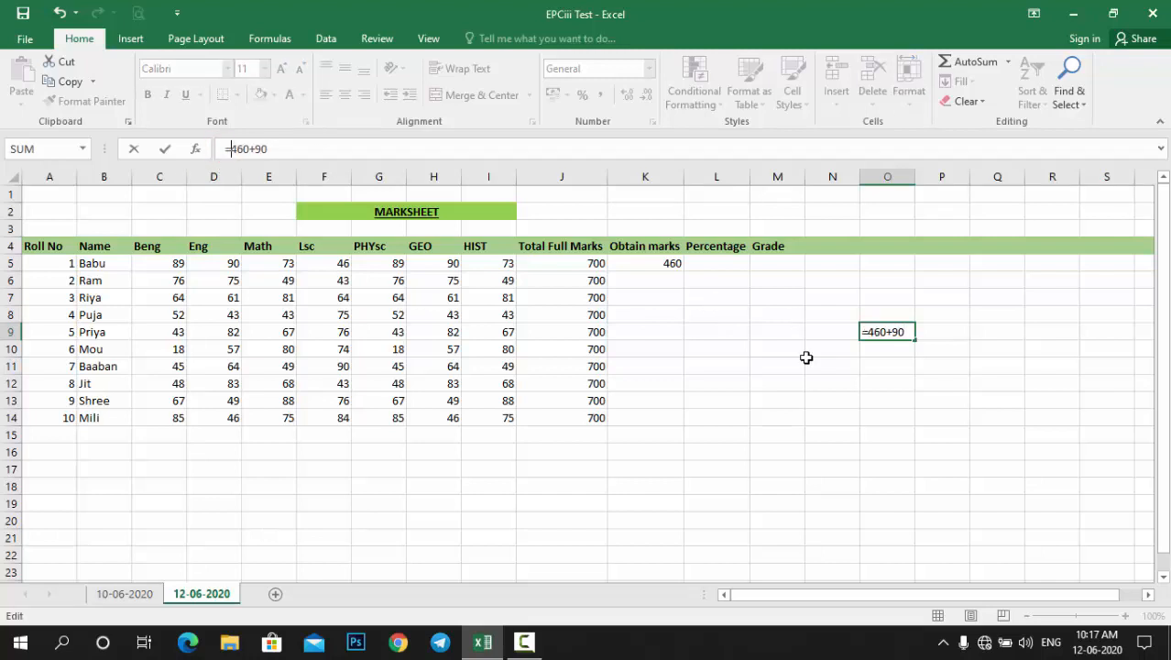
key("Return")
left_click(887, 332)
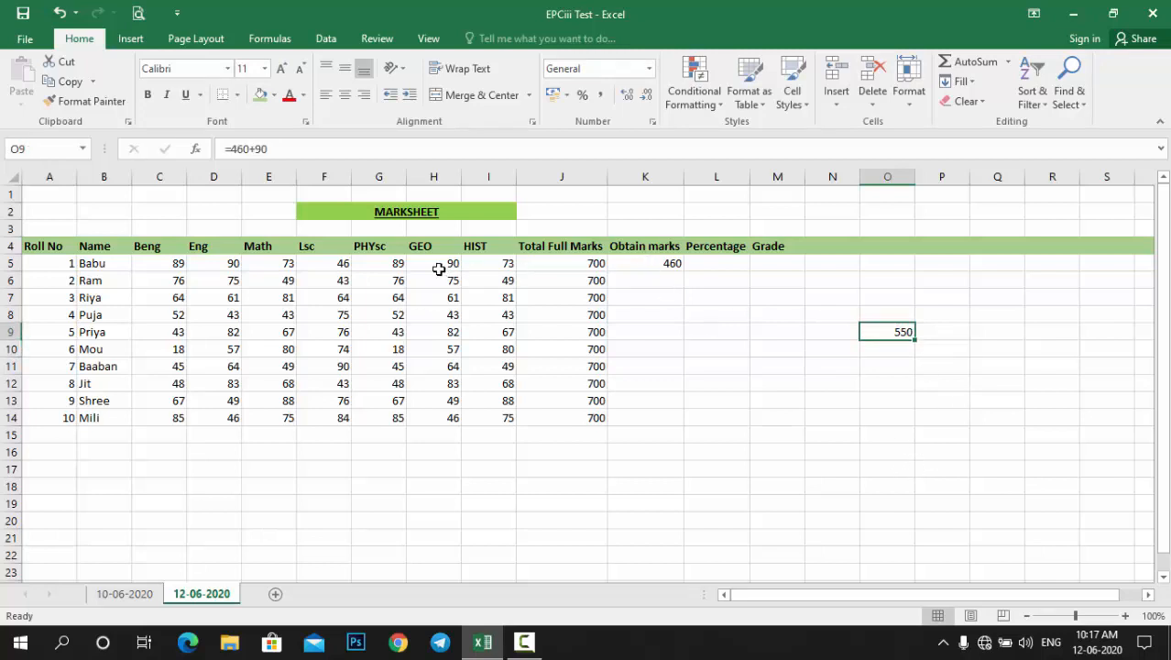
key("Delete")
- Replace the addition formula in K5 with =sum(C5:I5) and fill it down to K14
left_click(638, 262)
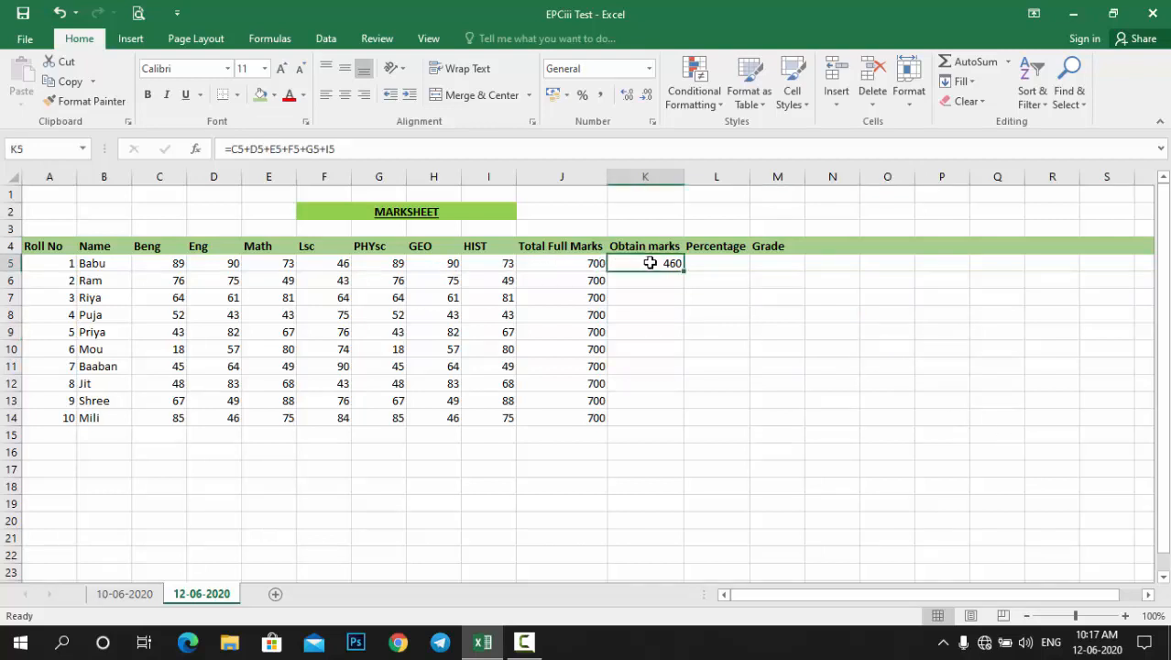
left_click(340, 148)
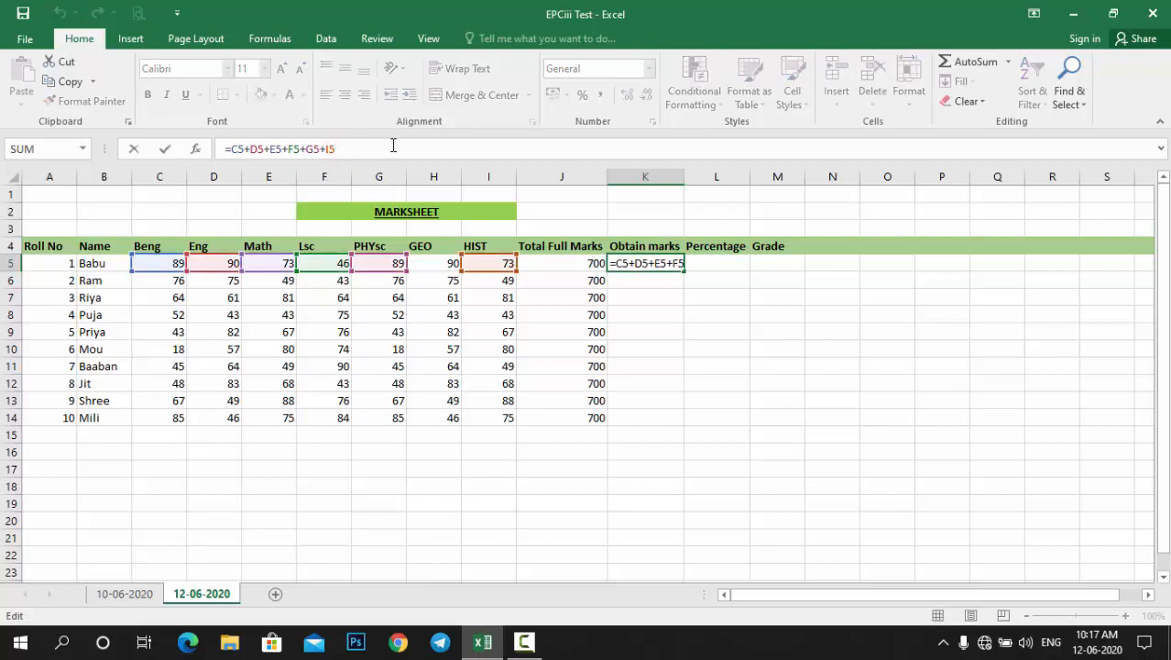
key("BackSpace")
key("BackSpace")
key("BackSpace")
key("BackSpace")
key("BackSpace")
key("BackSpace")
key("BackSpace")
key("BackSpace")
key("BackSpace")
key("BackSpace")
key("BackSpace")
key("BackSpace")
key("BackSpace")
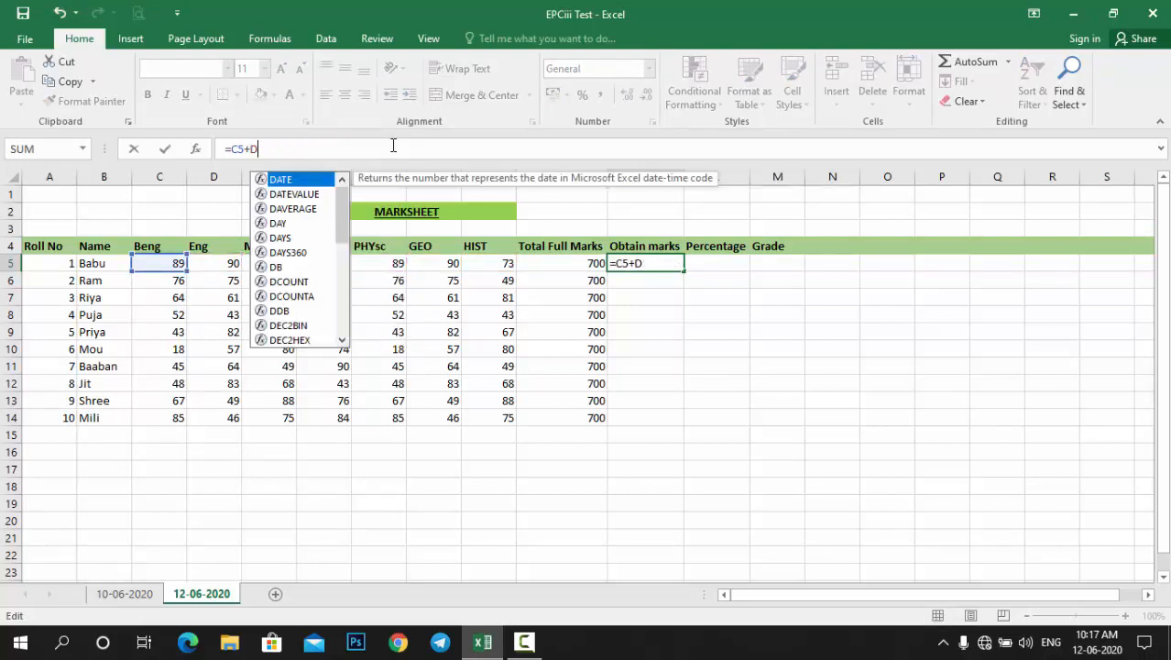
key("BackSpace")
key("BackSpace")
key("BackSpace")
key("BackSpace")
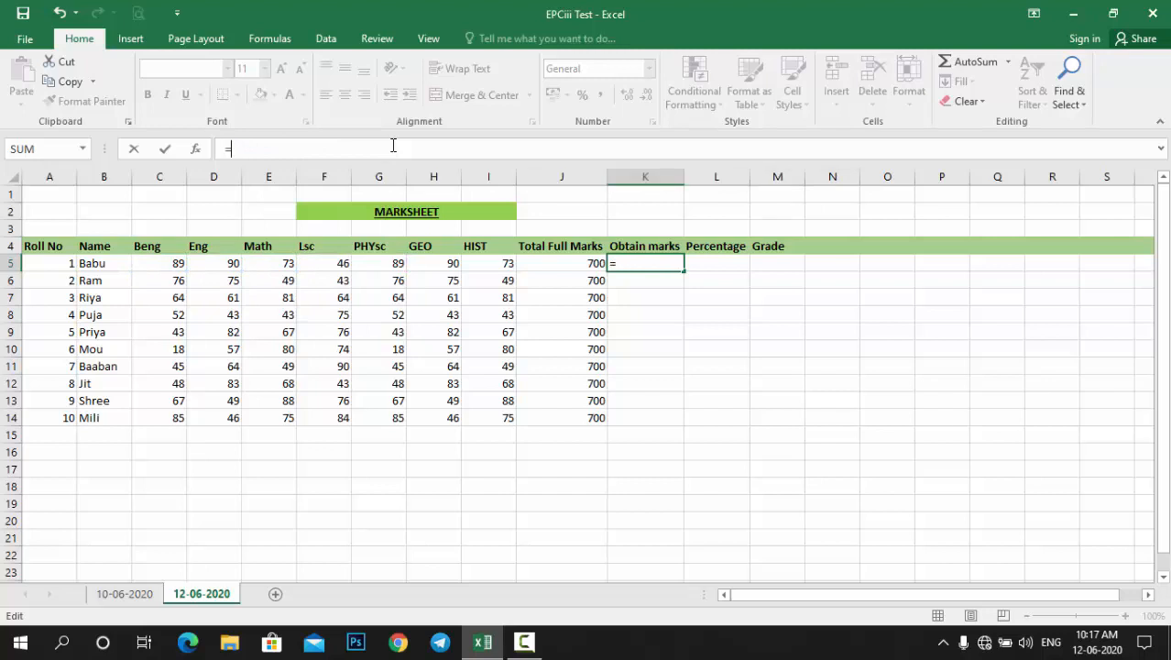
type("sum")
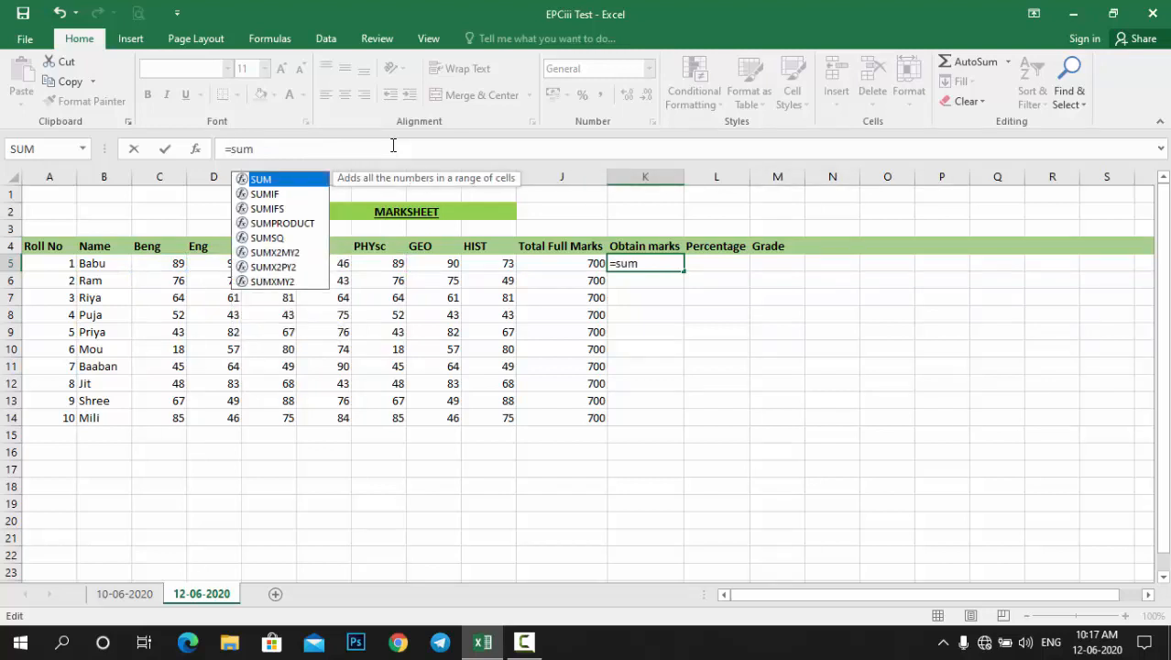
type("(")
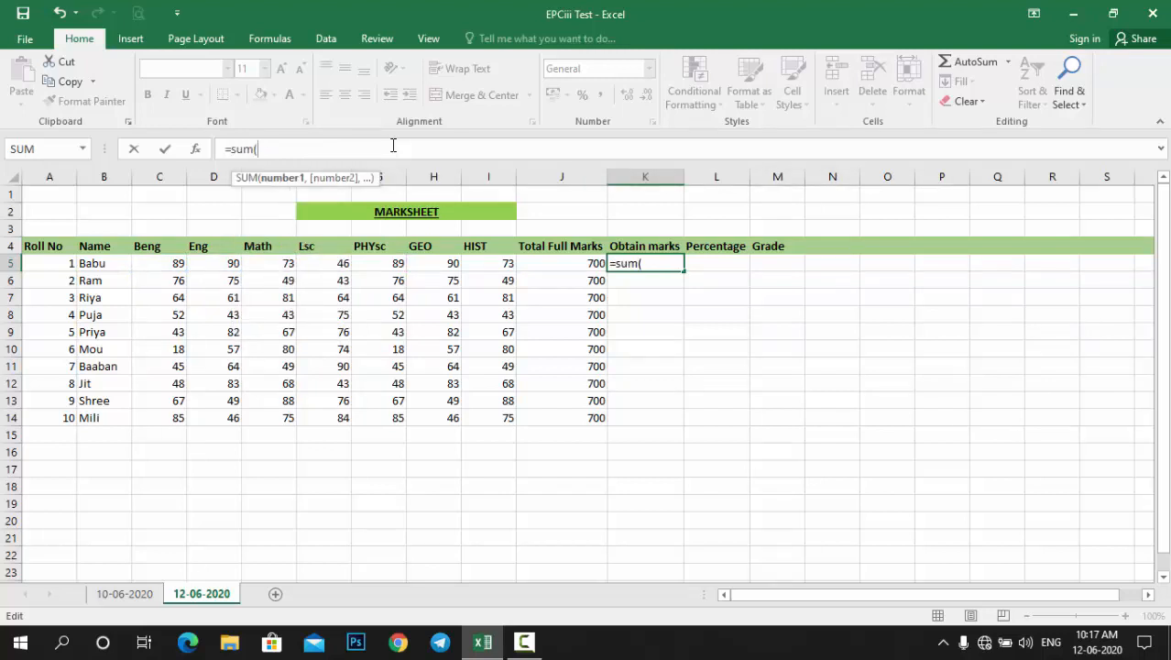
left_click(160, 264)
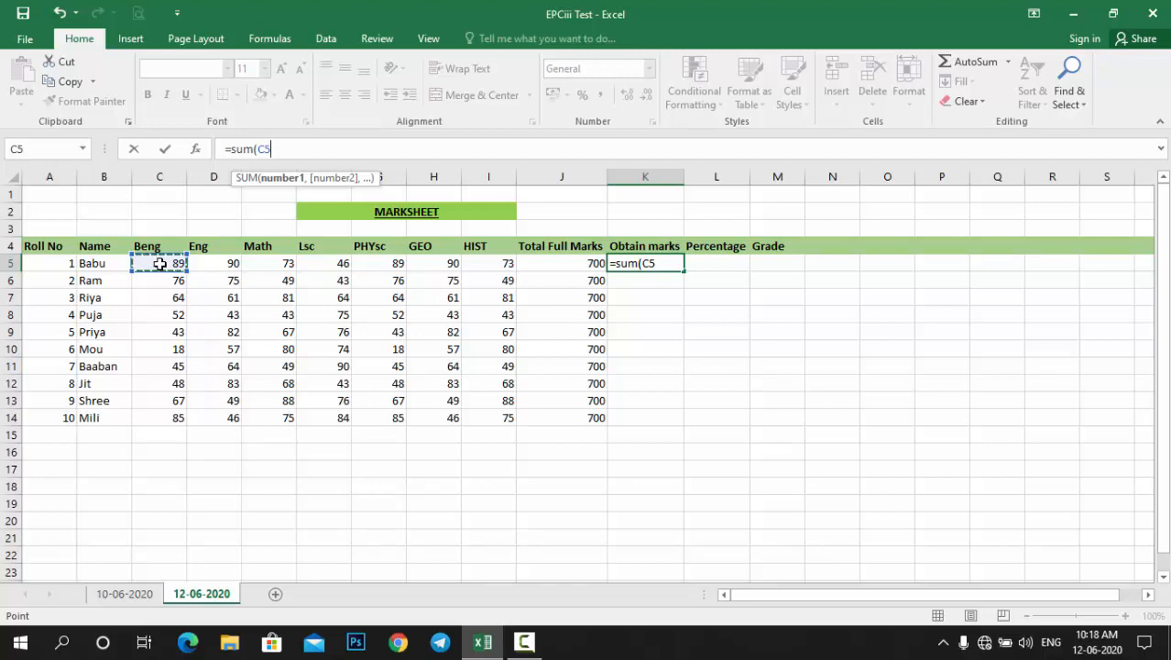
key("F8")
left_click(486, 265)
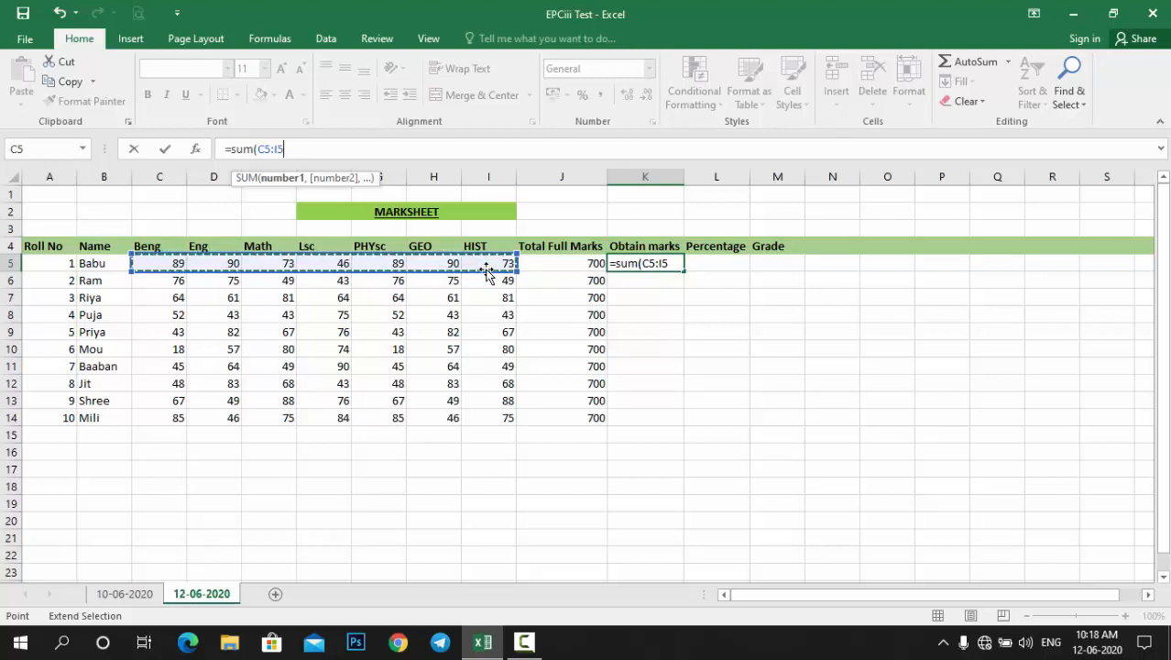
type(")")
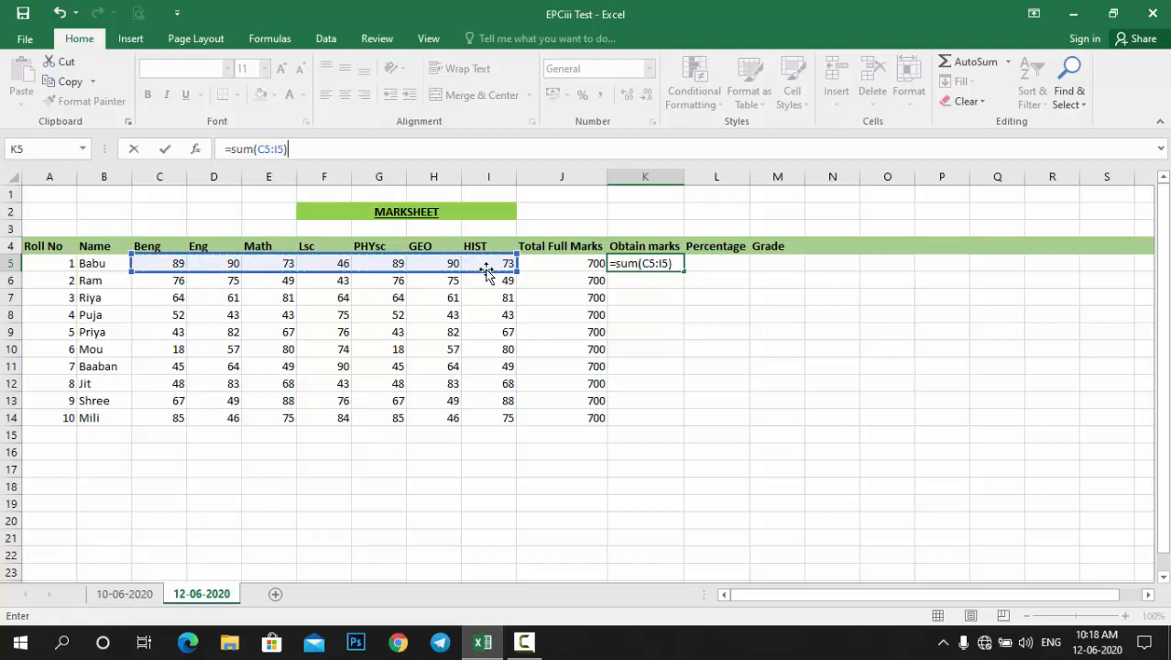
key("Return")
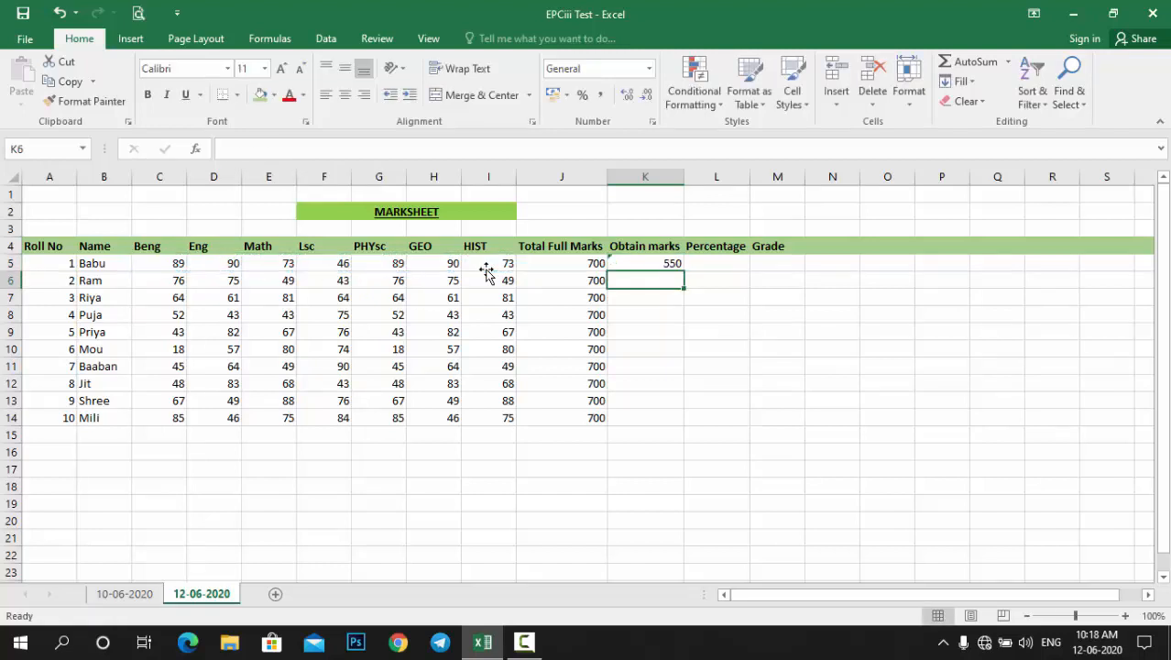
left_click(654, 263)
left_click_drag(684, 271, 683, 427)
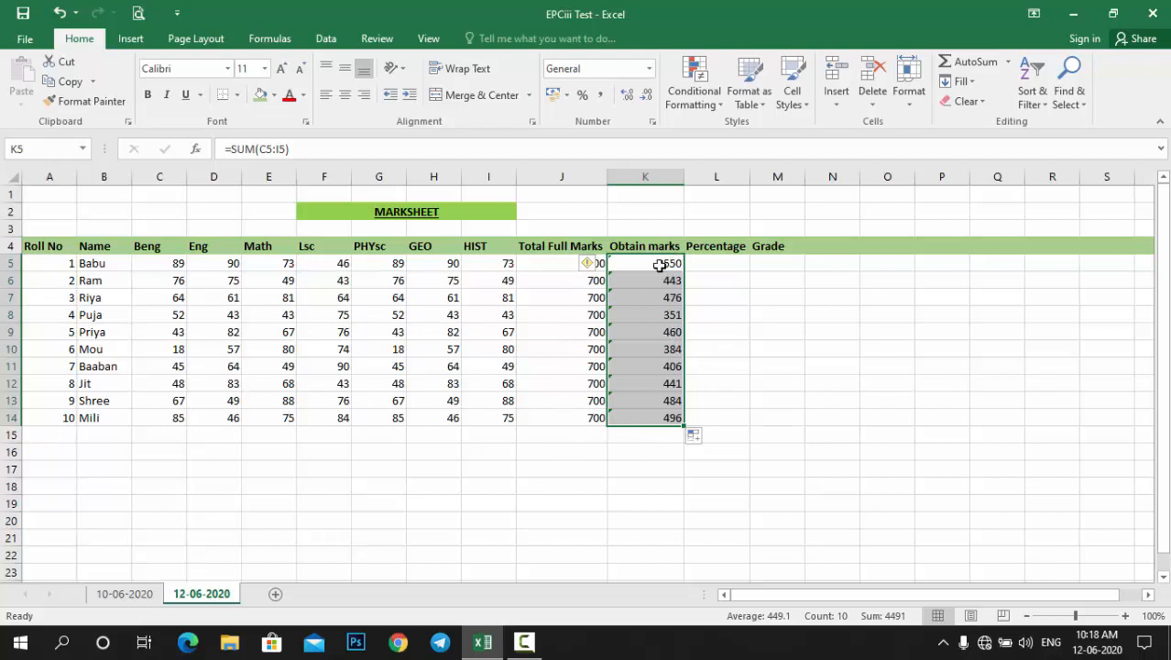
- Calculate the first student's percentage in L5 with the formula =K5/J5*100 and fill it down to L14
left_click(716, 263)
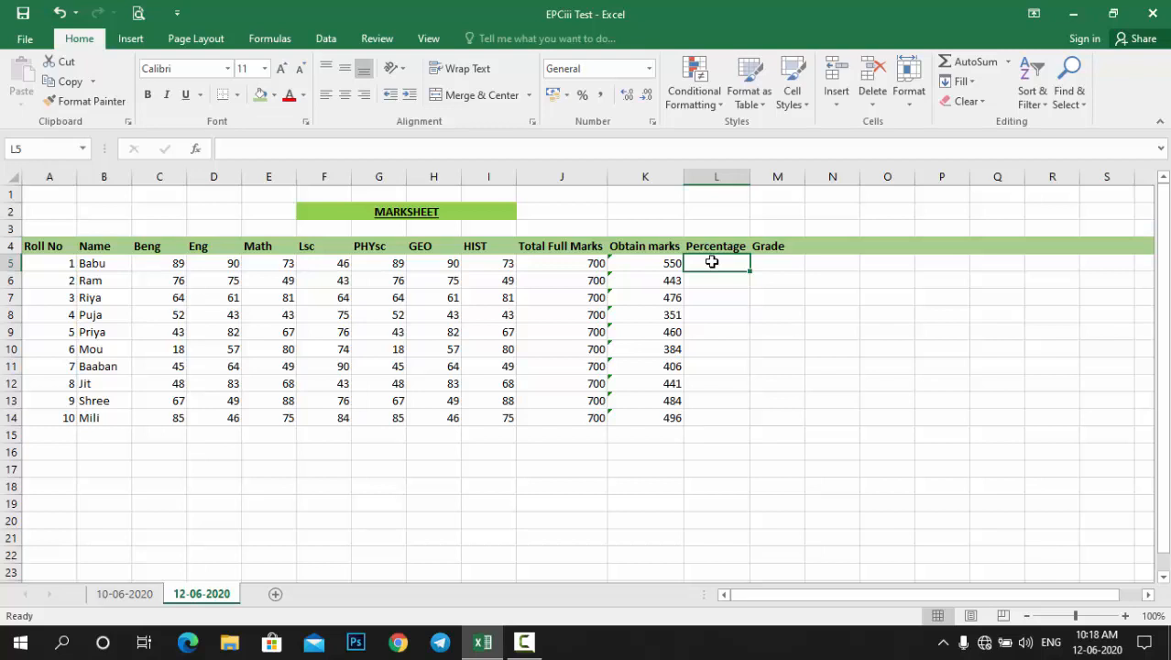
type("=")
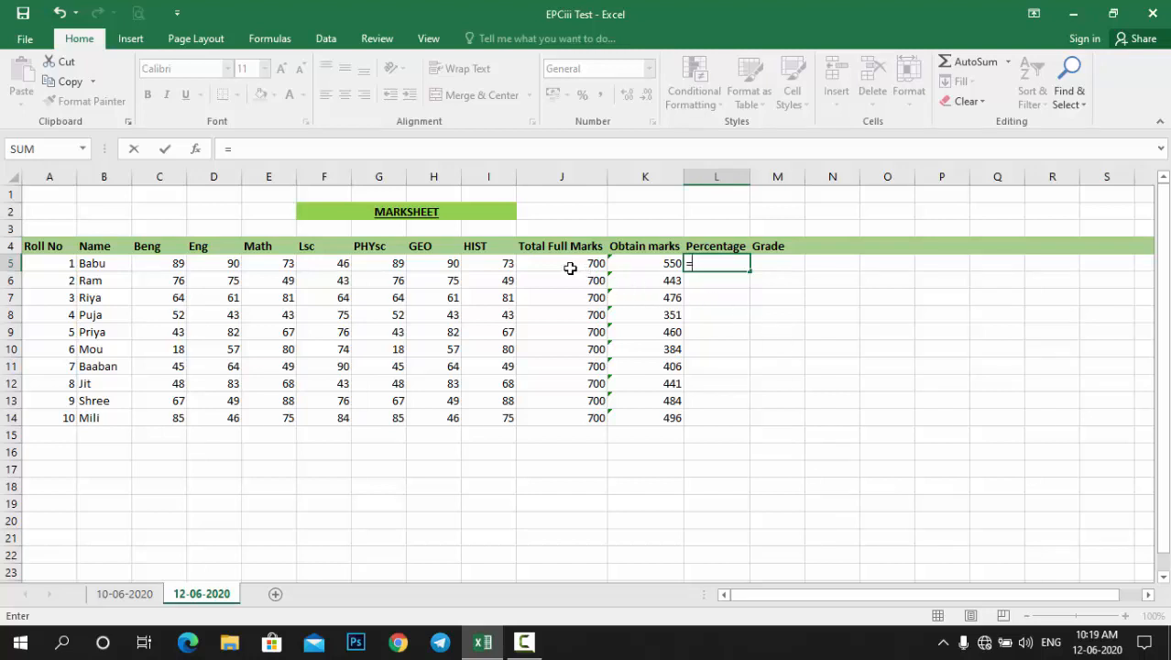
left_click(569, 268)
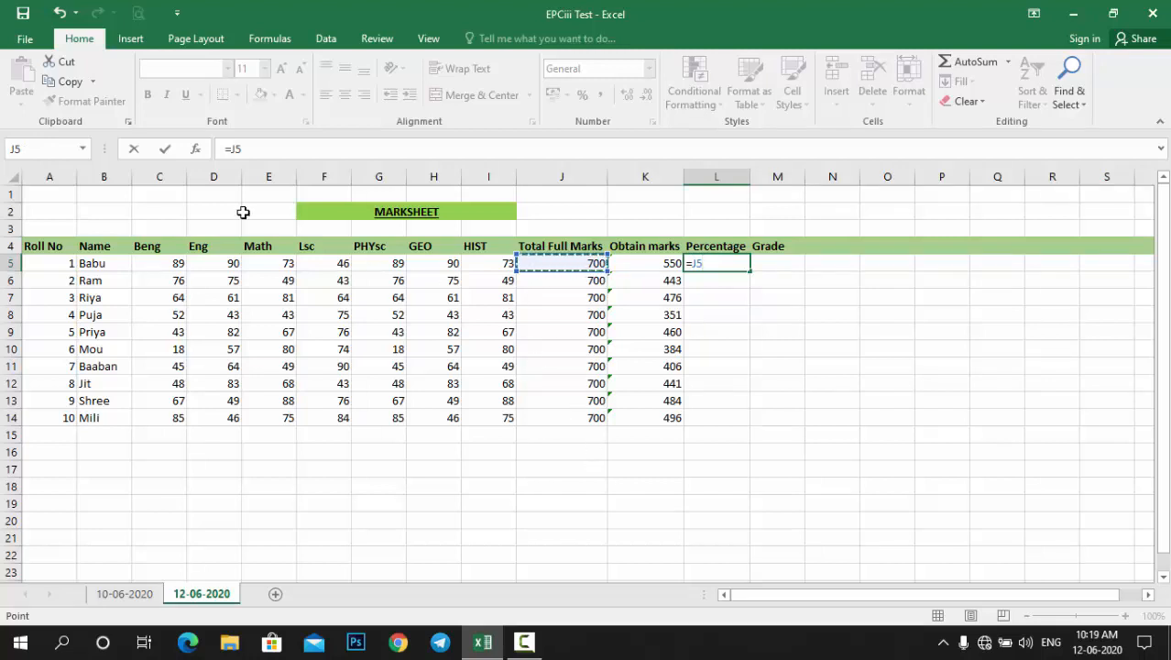
left_click(258, 152)
key("BackSpace")
key("BackSpace")
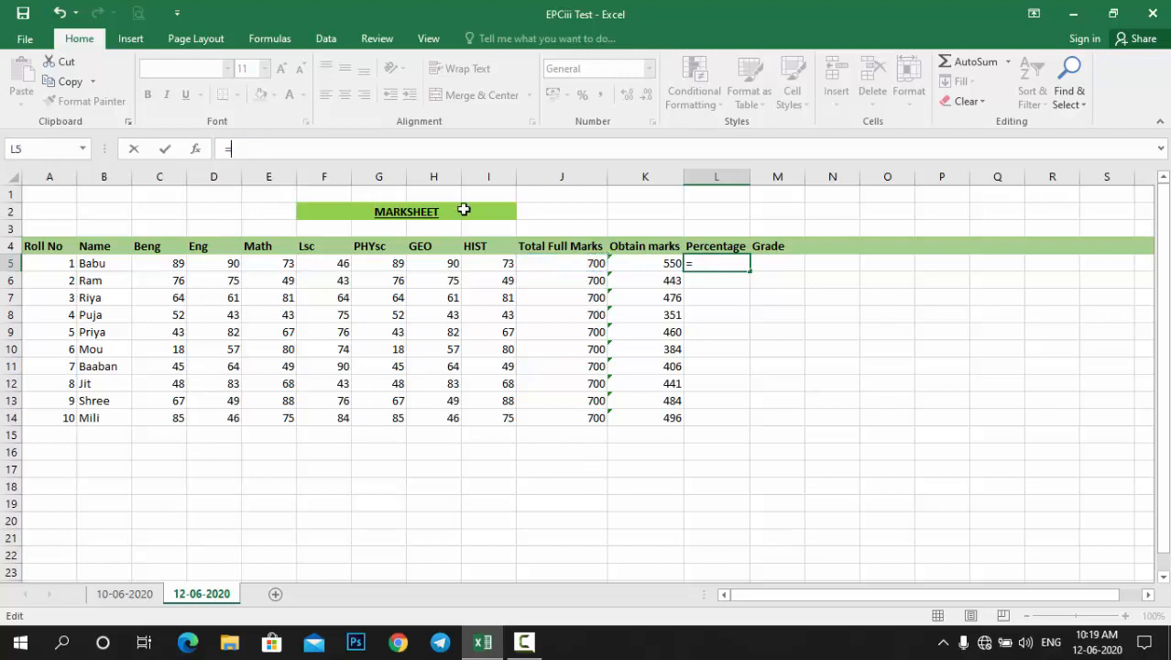
left_click(638, 263)
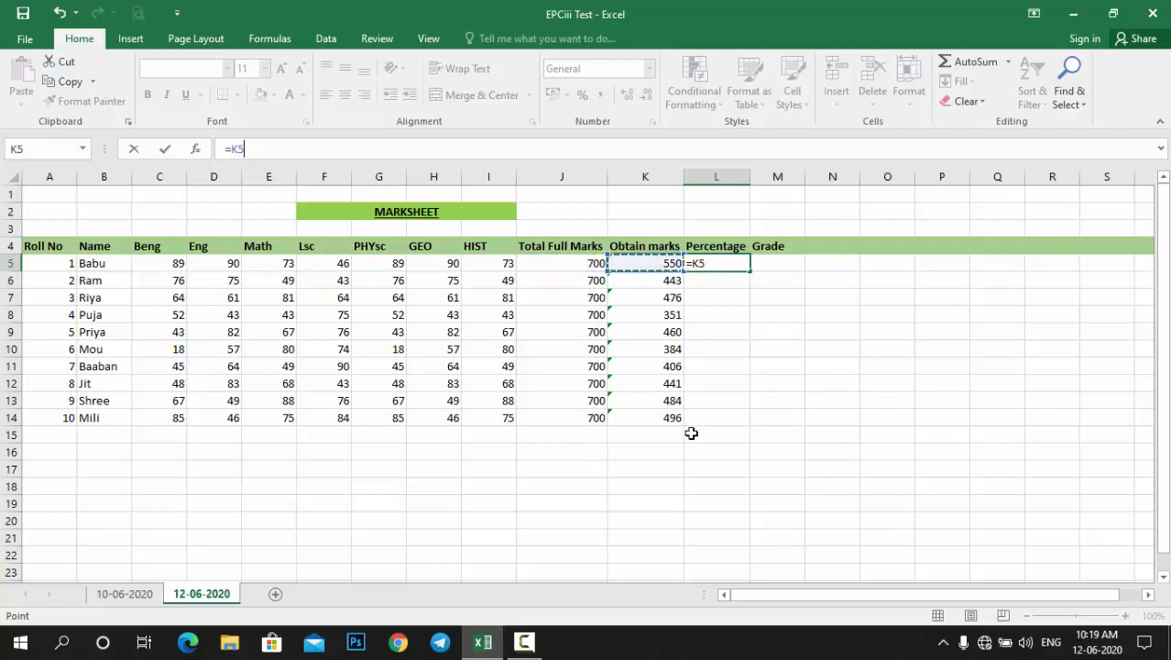
type("/")
left_click(574, 265)
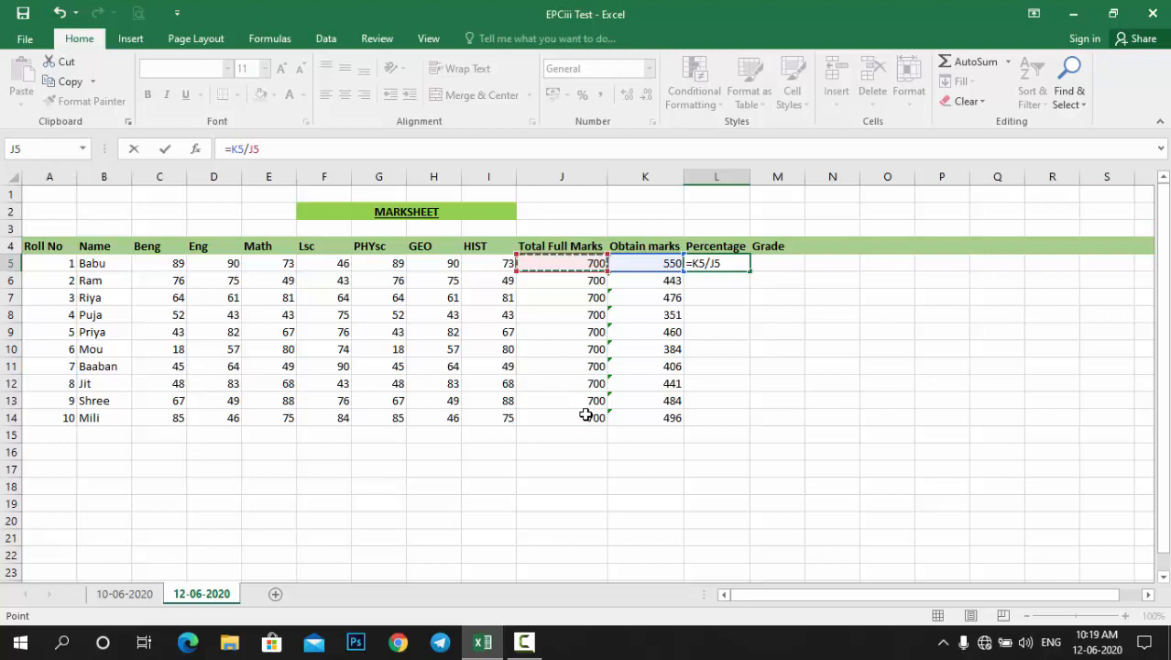
type("*100")
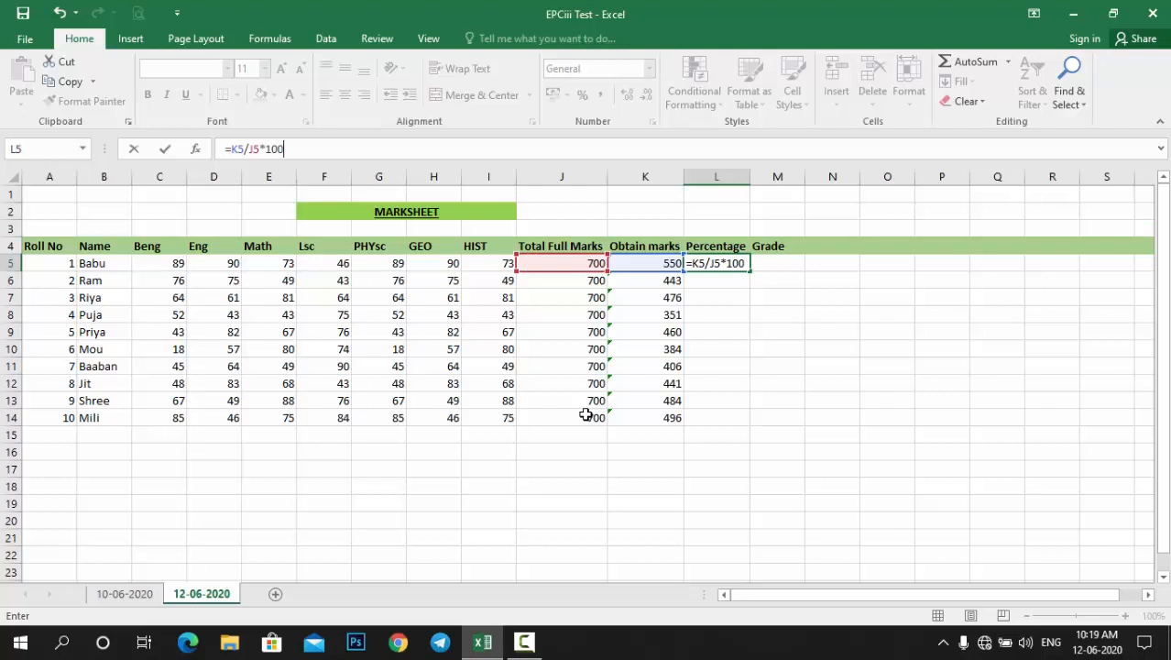
key("Return")
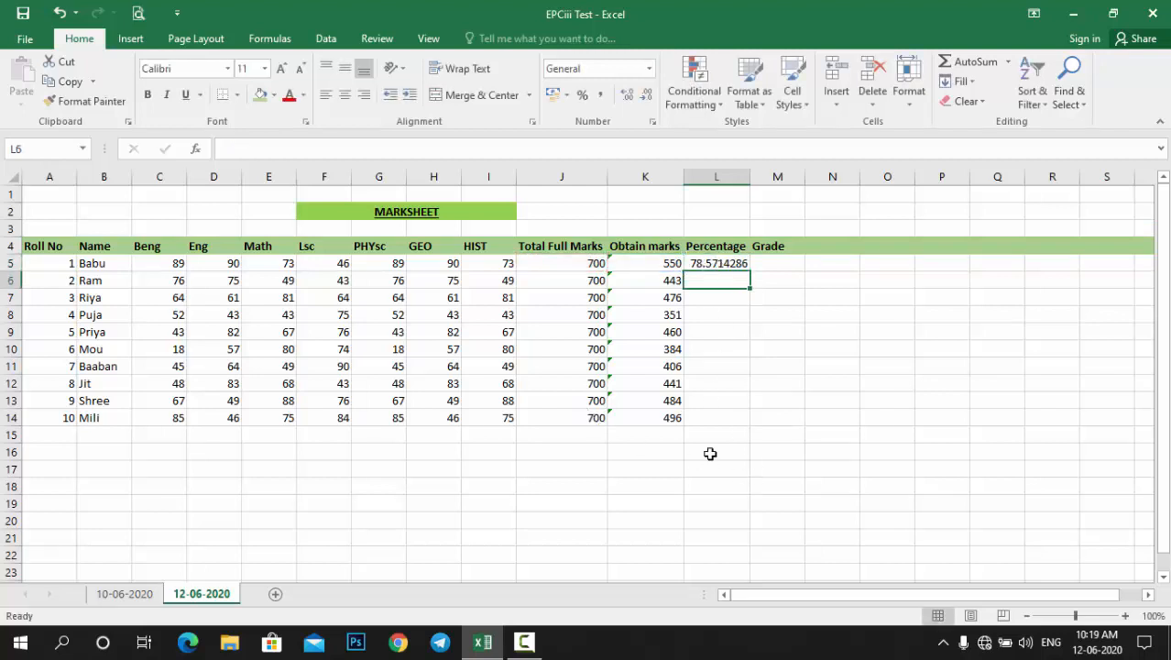
left_click(703, 266)
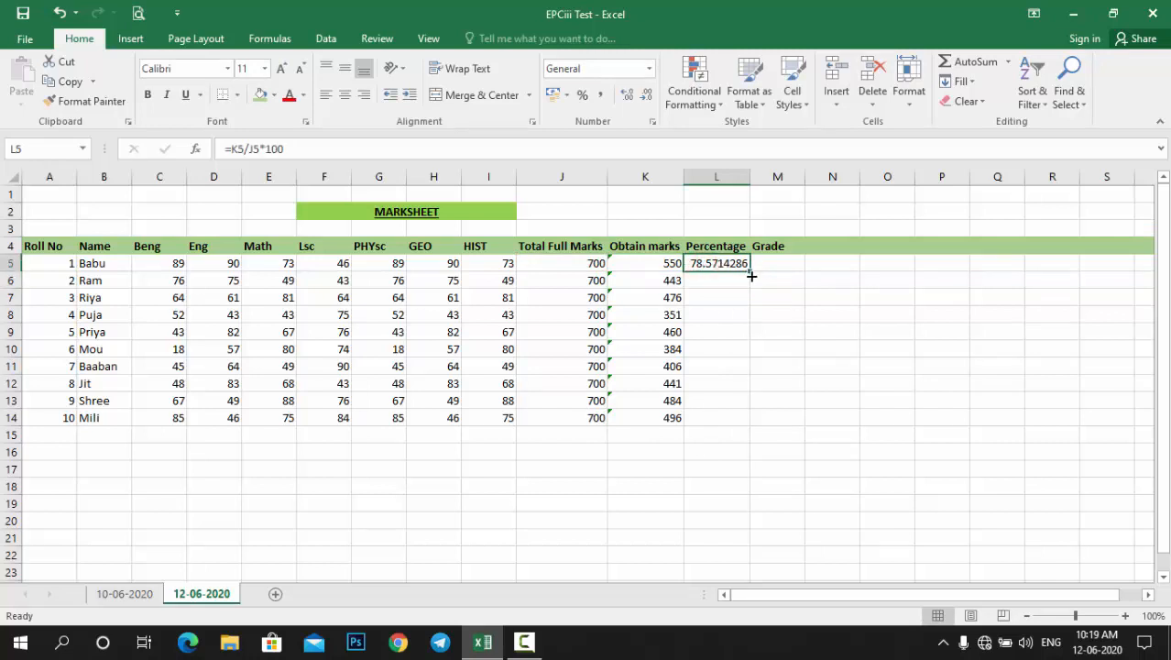
left_click_drag(756, 267, 742, 432)
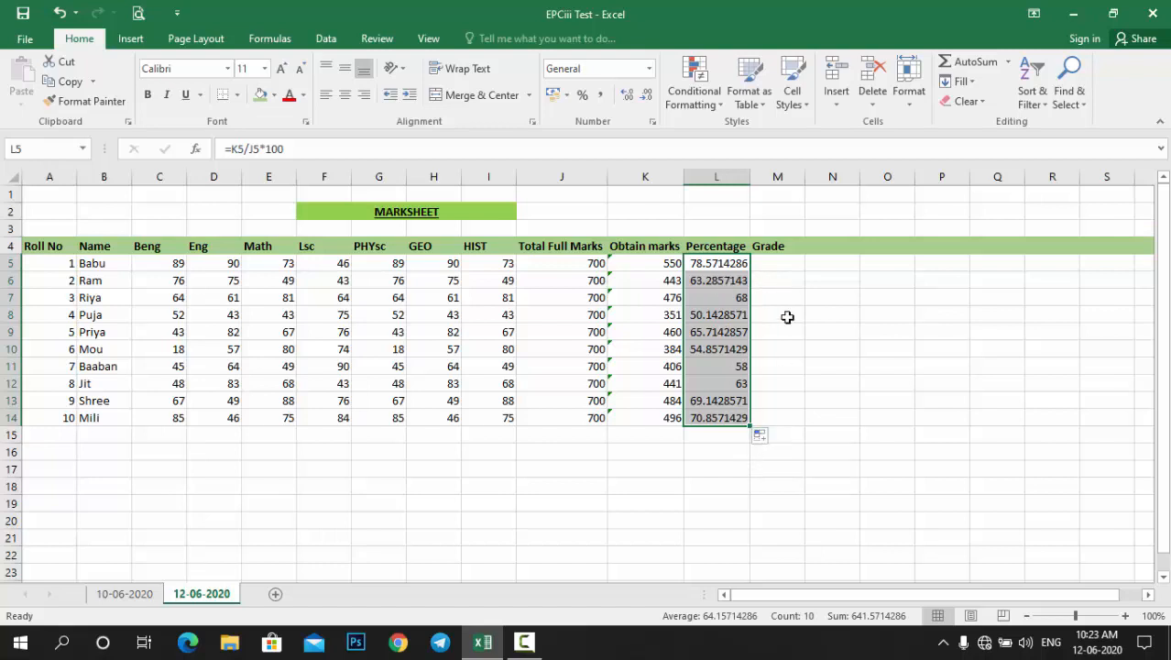
- Change the first student's Math mark in E5 to 80 to test that the total and percentage formulas recalculate
left_click(779, 264)
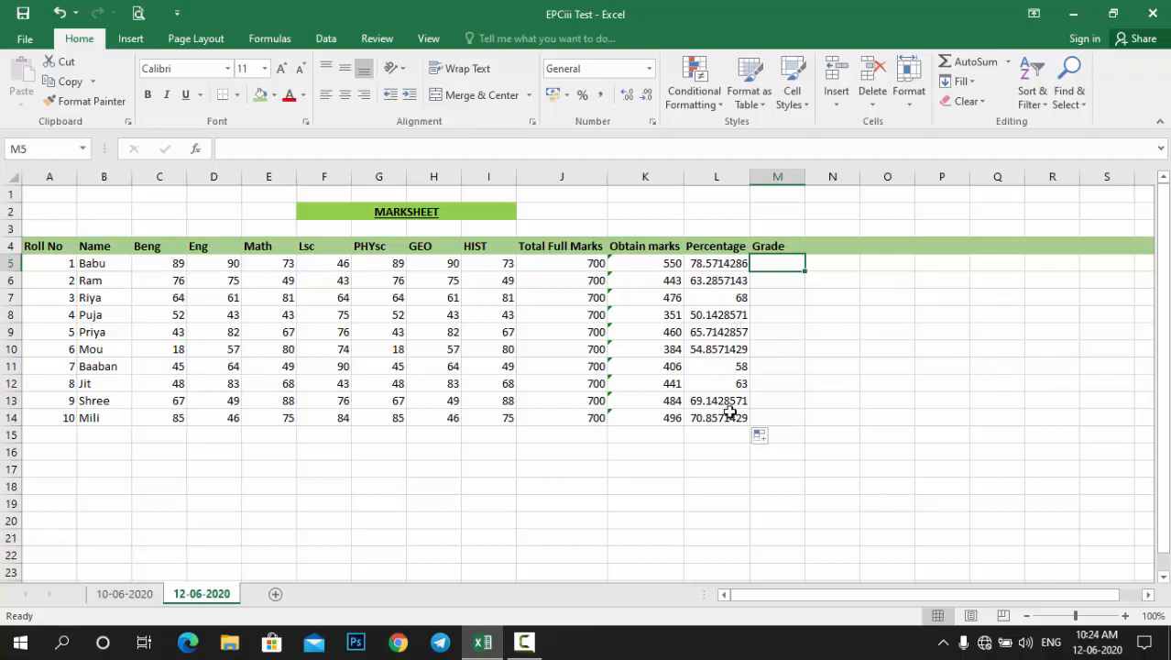
left_click(269, 266)
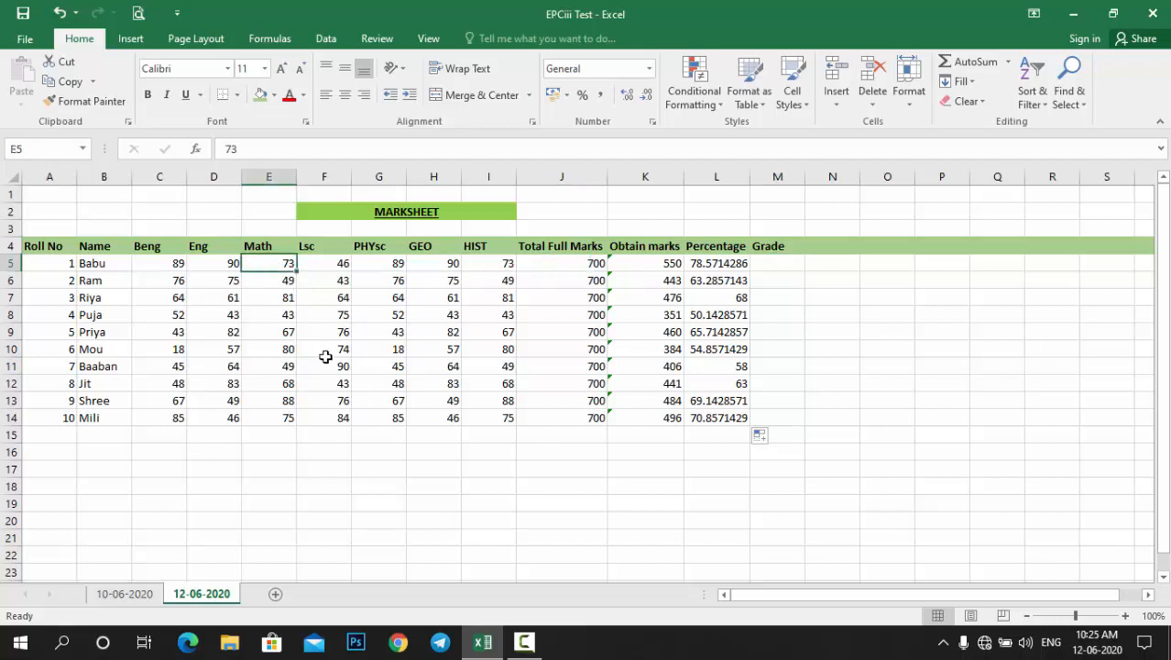
type("80")
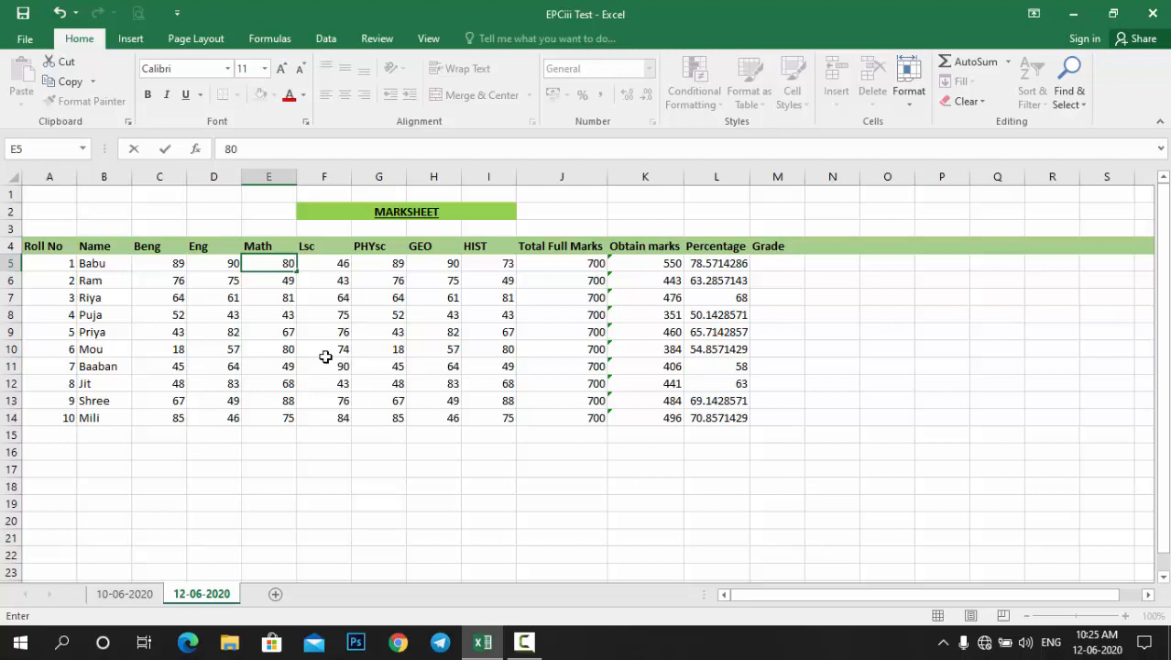
key("Return")
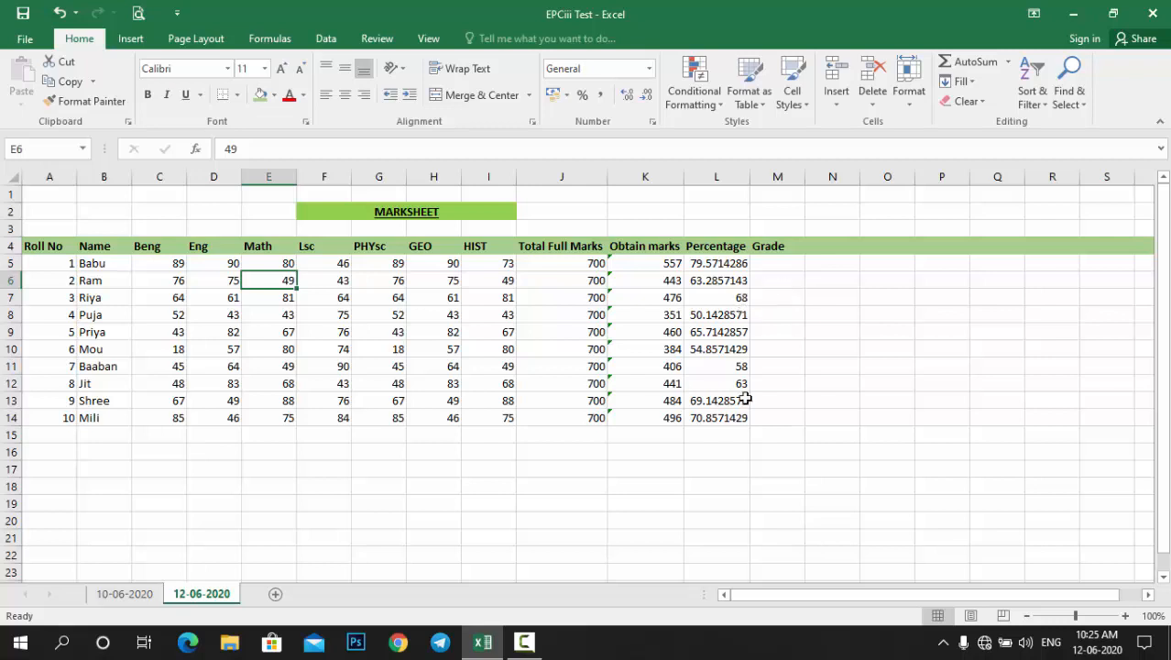
- List the grade conditions >=80, >=60, >=30 and >30 in the empty cells Q9 to Q12
left_click(770, 270)
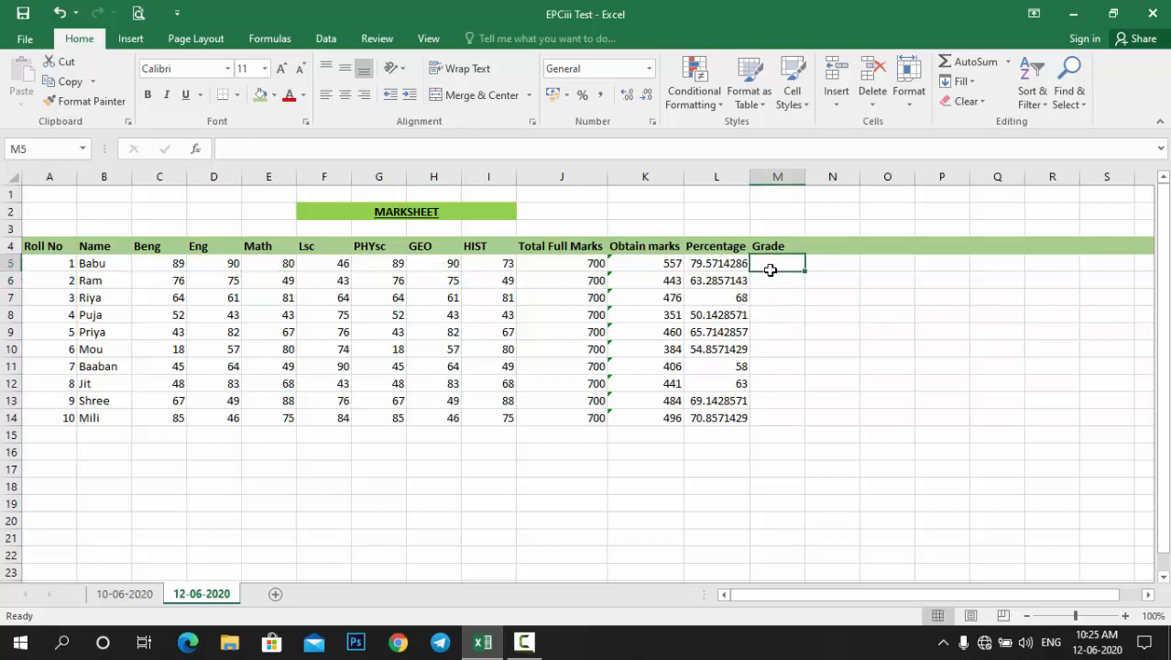
left_click(260, 149)
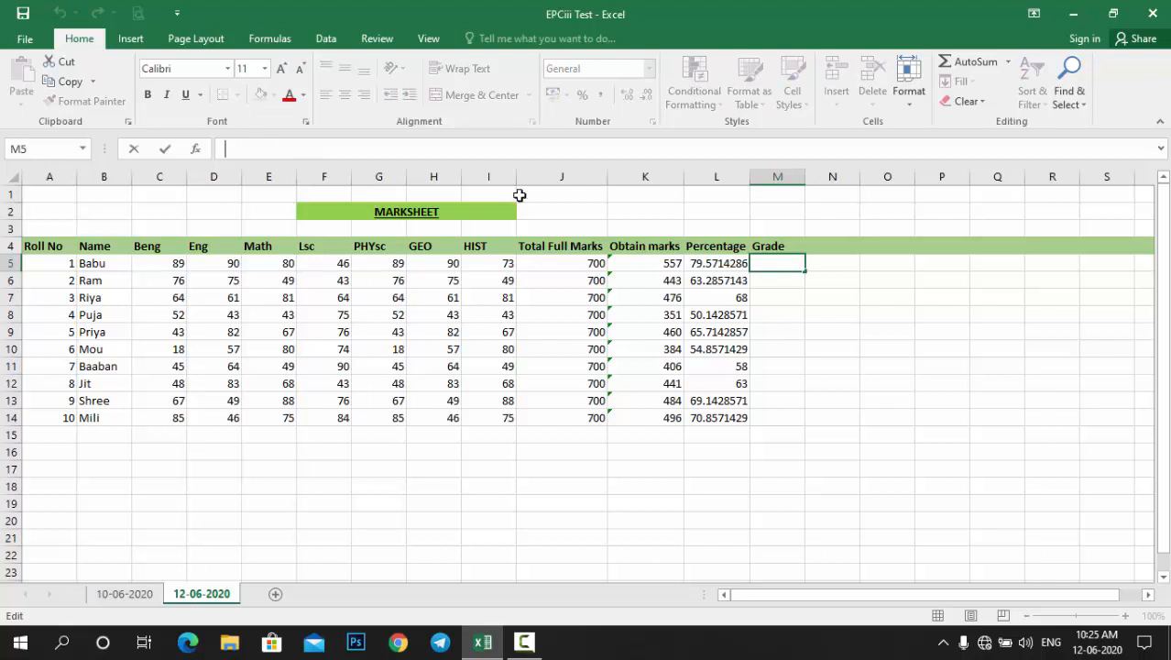
left_click(990, 329)
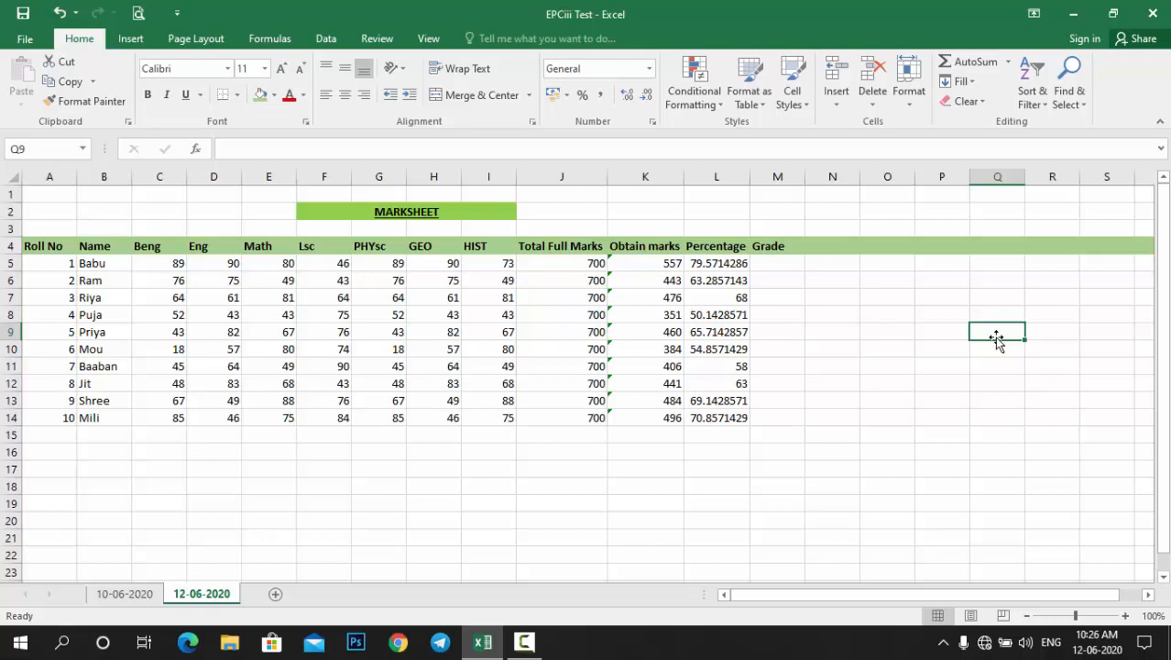
type(">")
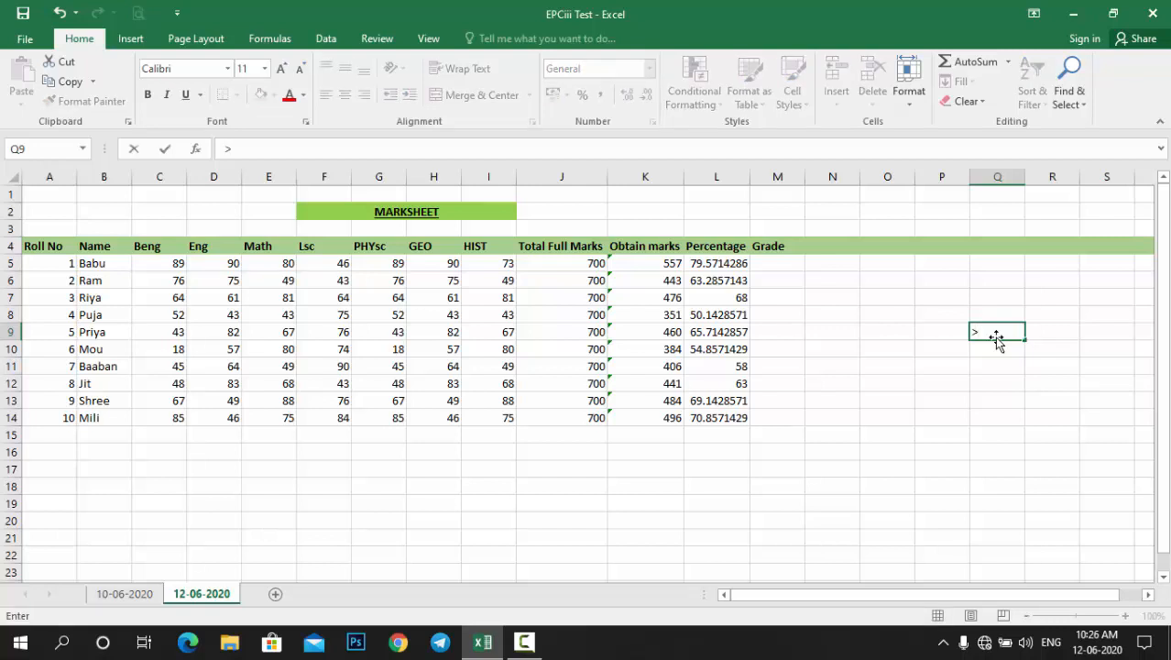
type("=80")
left_click(993, 348)
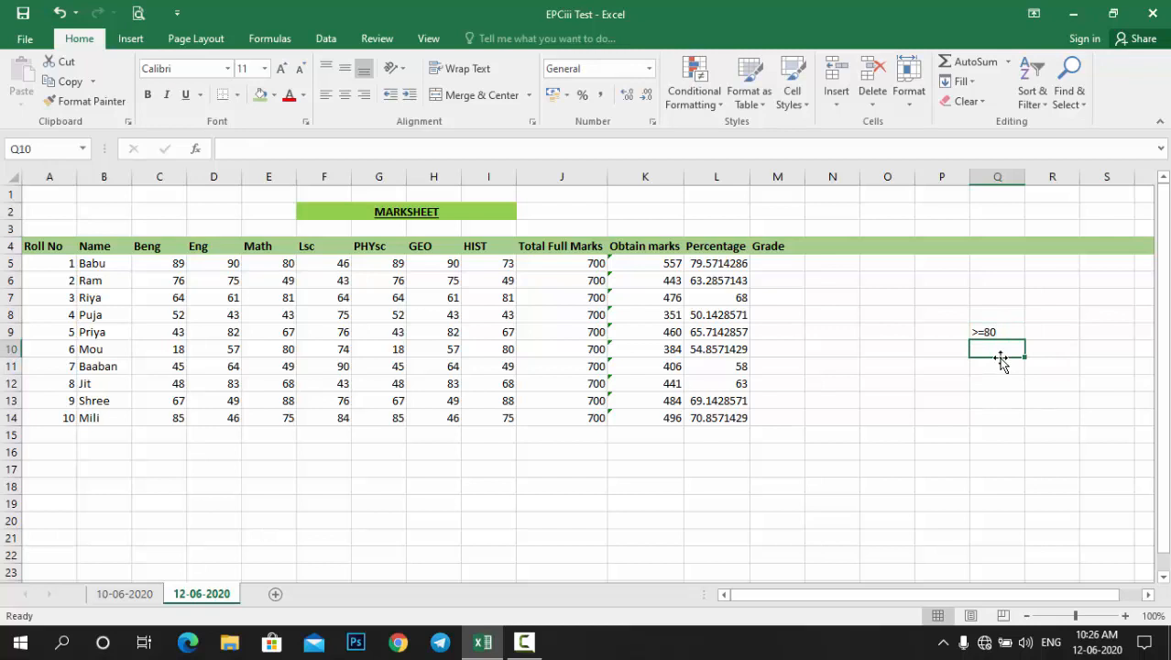
type(">")
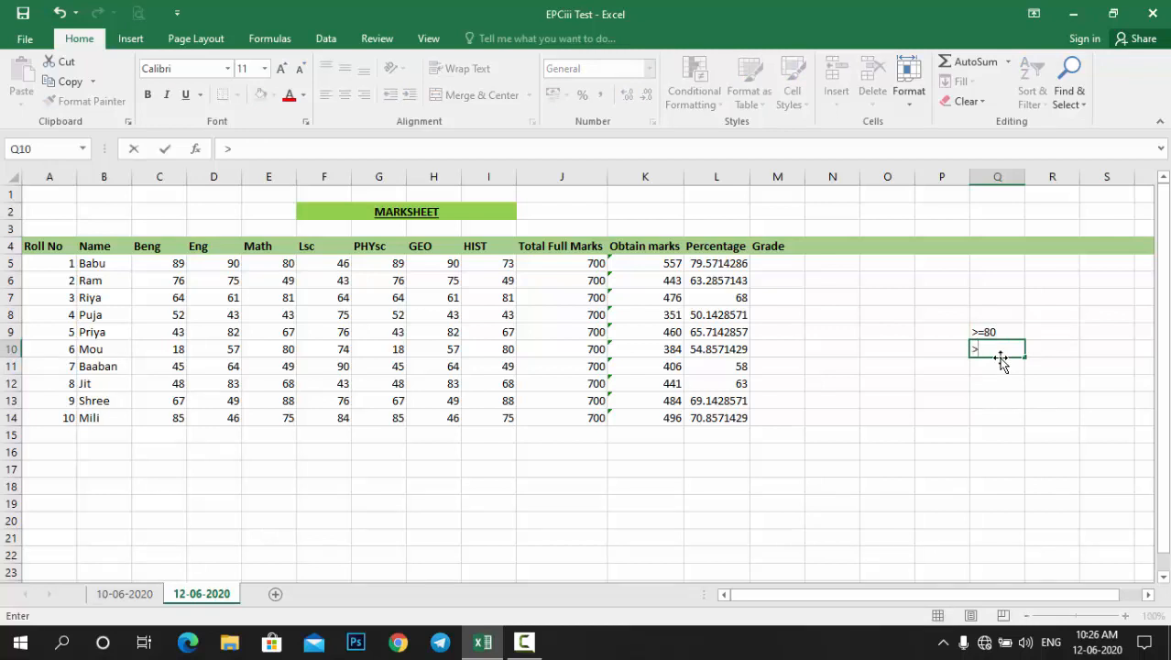
type("=60")
left_click(996, 366)
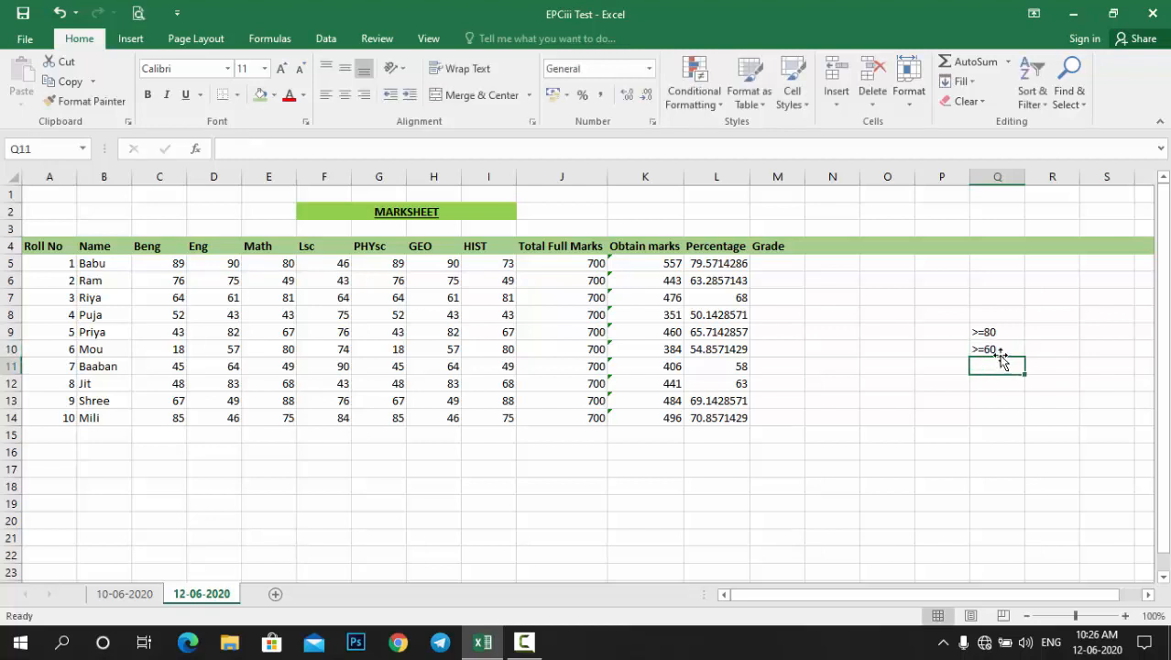
type(">=")
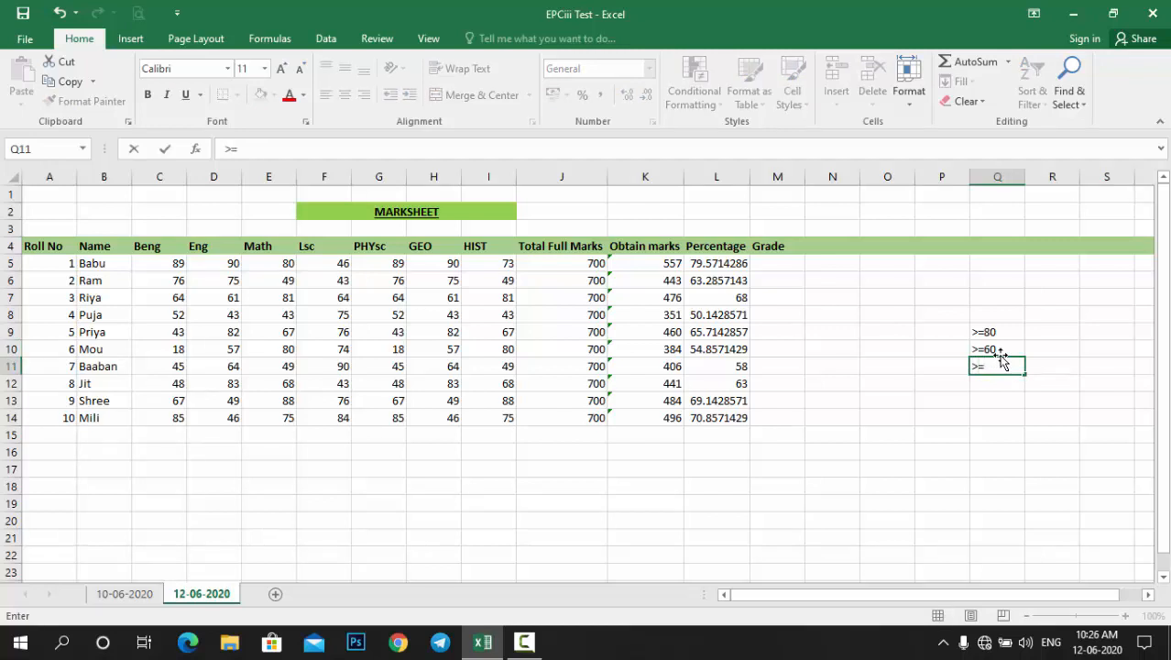
type("30")
left_click(992, 383)
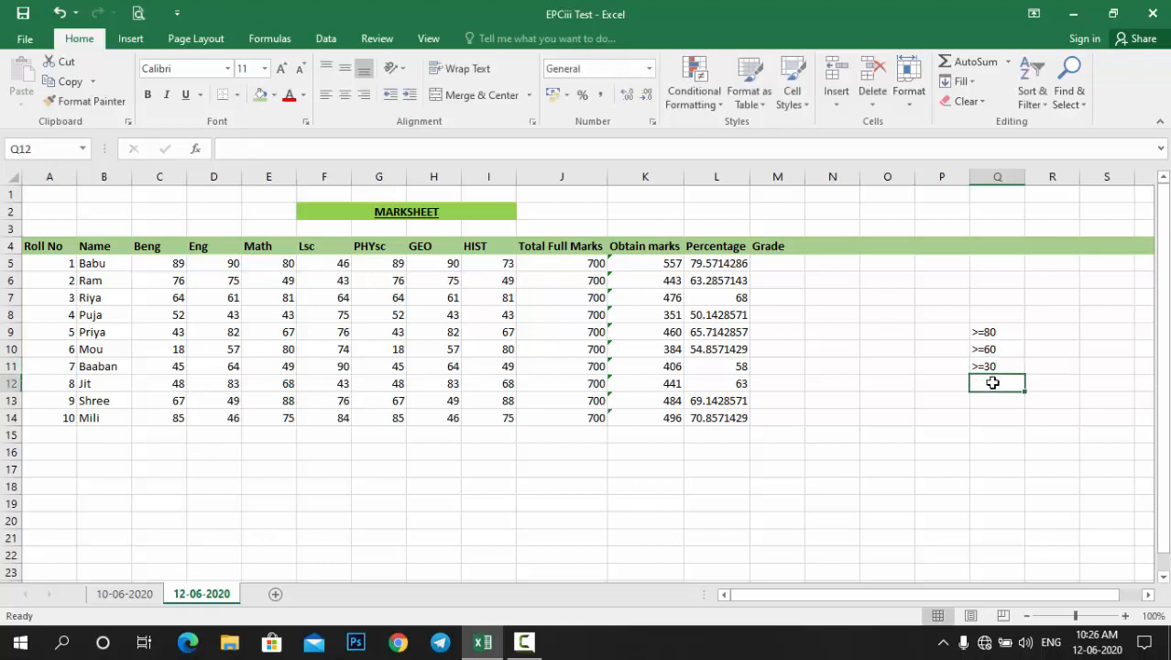
type(">")
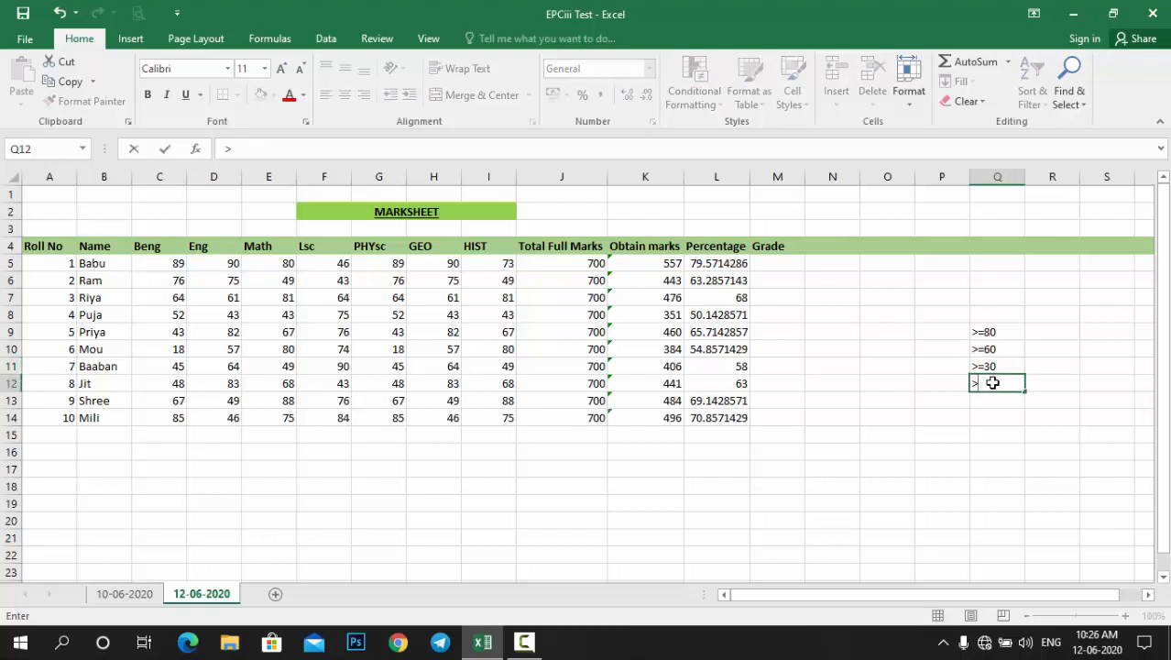
type("30")
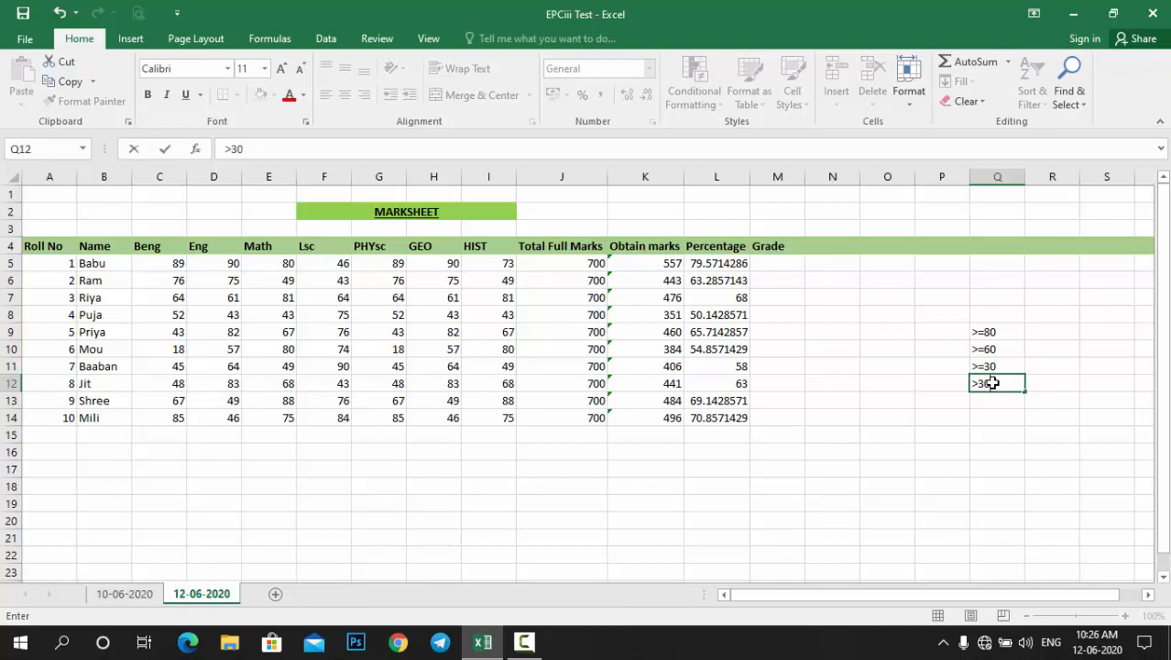